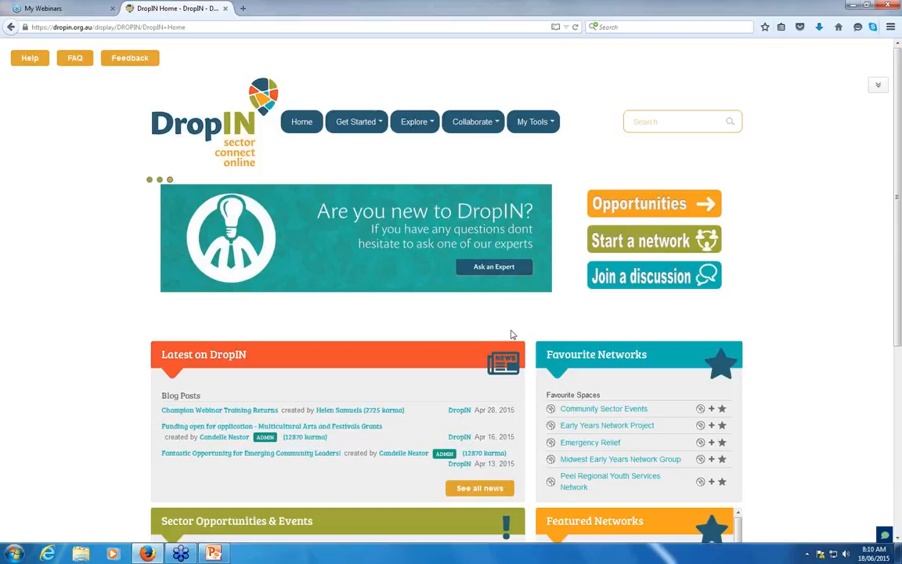
# Examine the DropIN home page, including the news, Sector Opportunities & Events, Favourite Networks and Featured Networks blocks.
pyautogui.scroll(-3, 510, 335)
pyautogui.scroll(3, 510, 335)
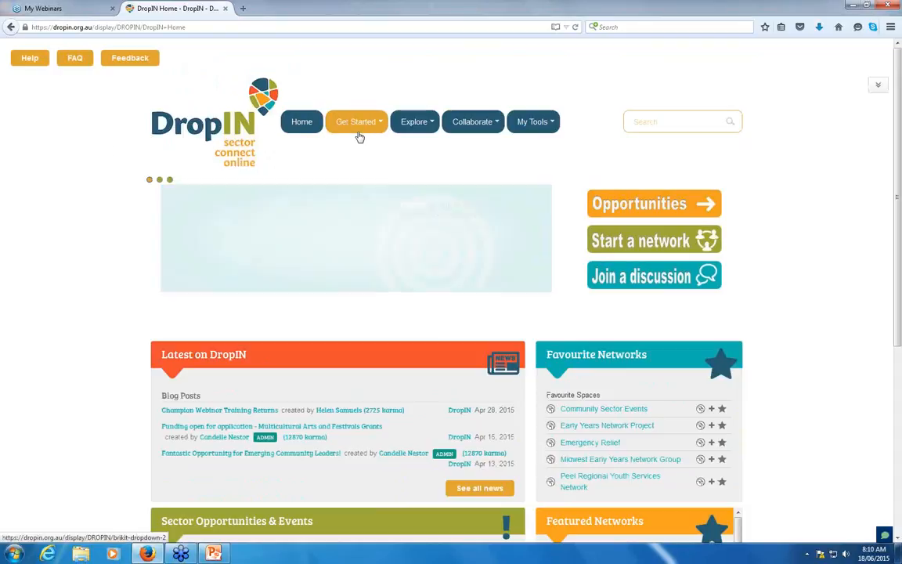
pyautogui.scroll(-3, 334, 330)
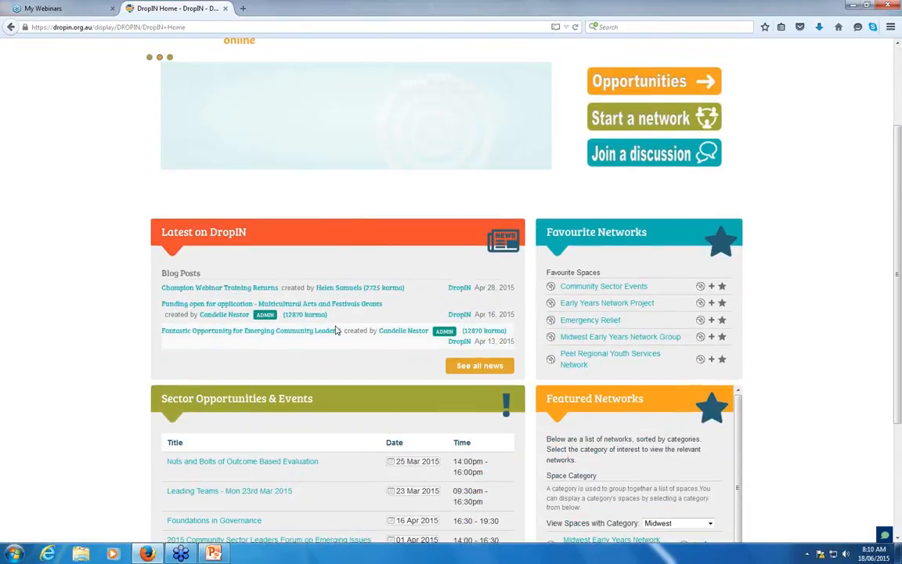
pyautogui.scroll(1, 336, 331)
pyautogui.scroll(2, 336, 330)
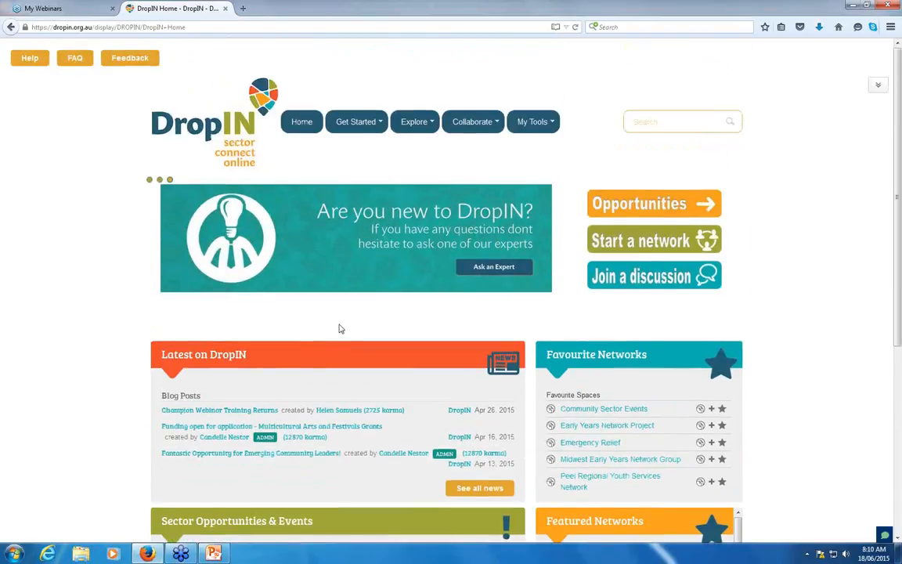
pyautogui.scroll(-3, 339, 329)
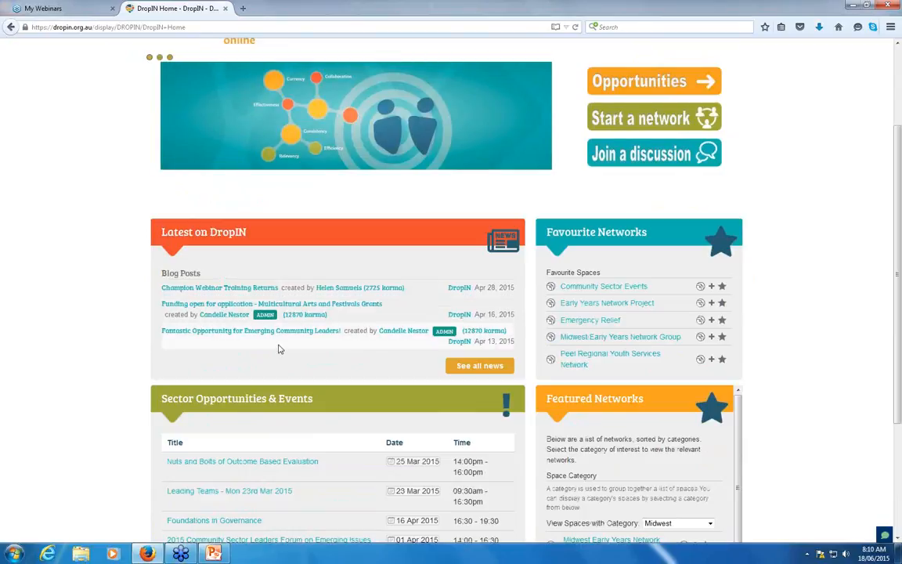
pyautogui.scroll(-4, 279, 350)
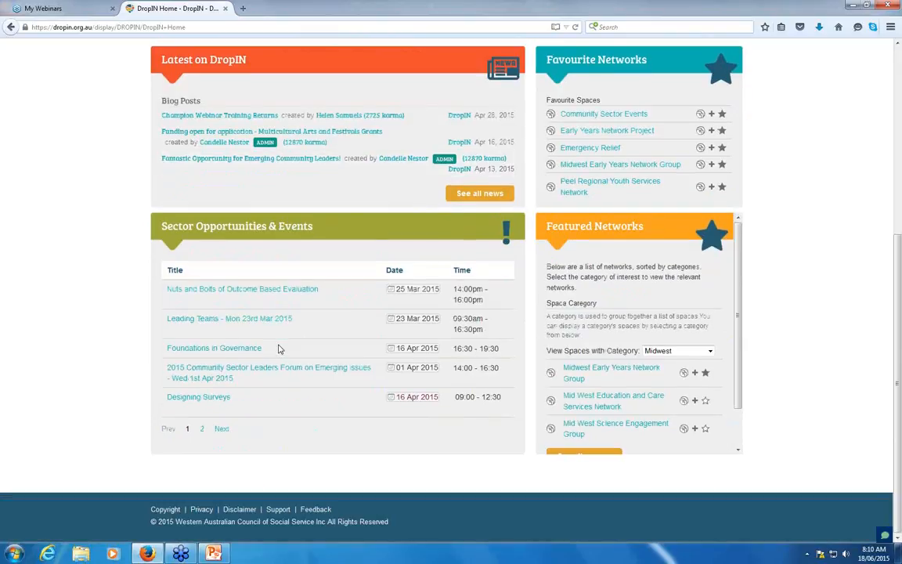
pyautogui.scroll(7, 280, 349)
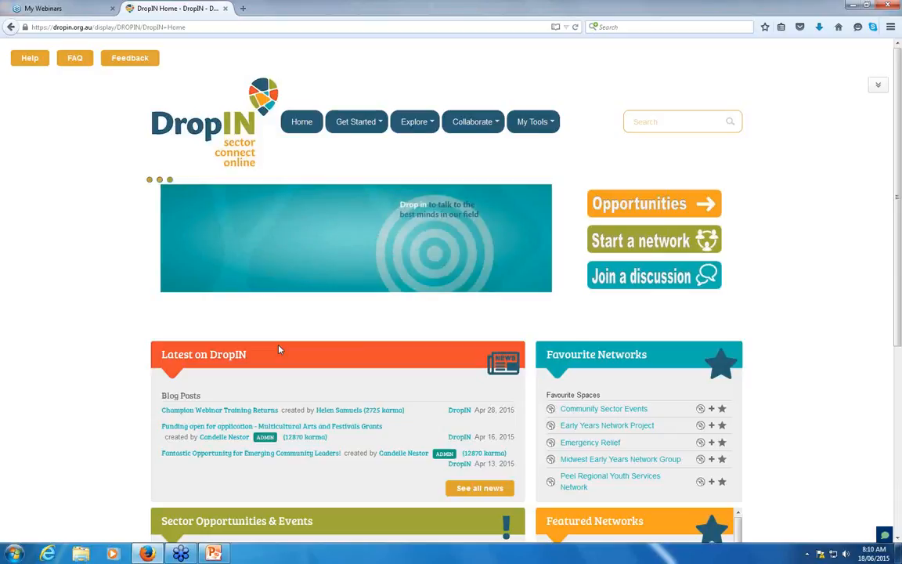
# Open the list of DropIN networks and browse the spaces it contains.
pyautogui.click(424, 131)
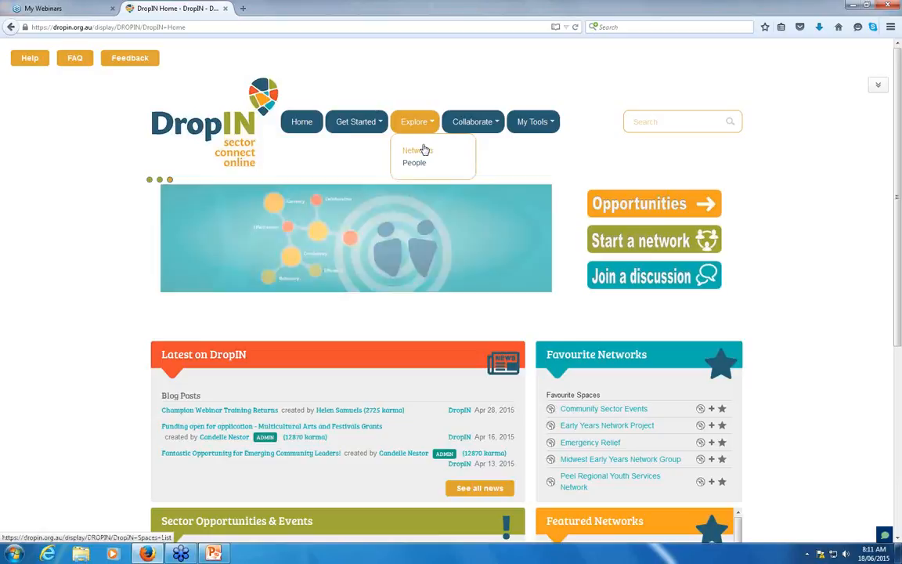
pyautogui.click(424, 149)
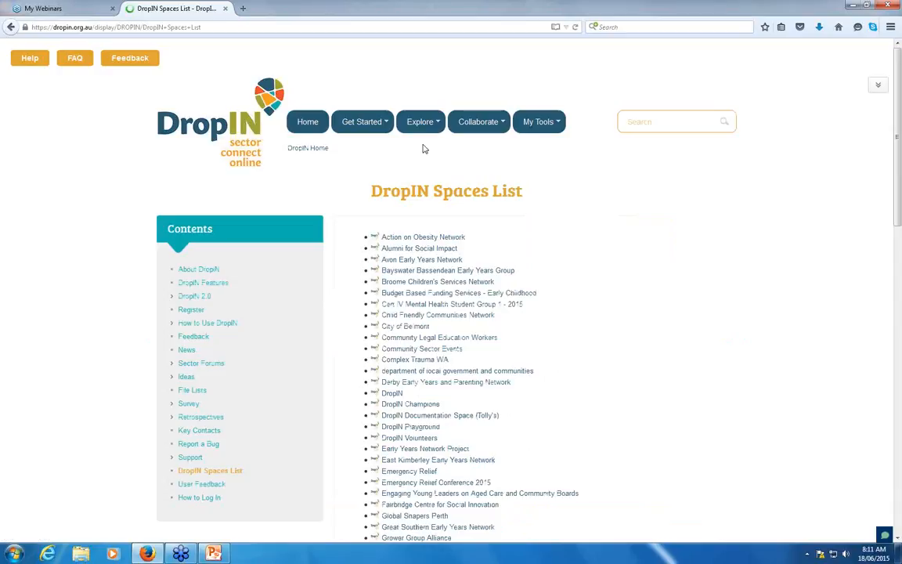
pyautogui.scroll(-3, 423, 203)
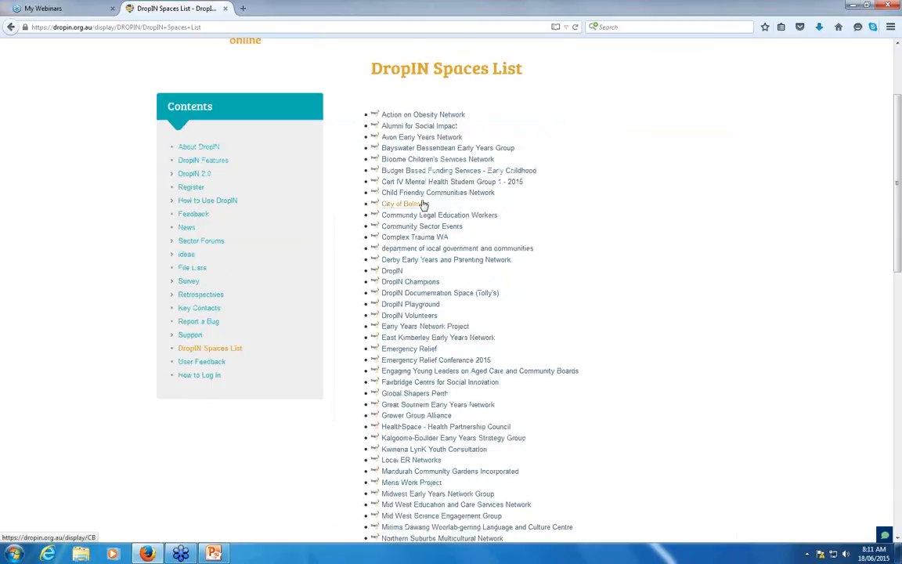
pyautogui.scroll(-6, 423, 203)
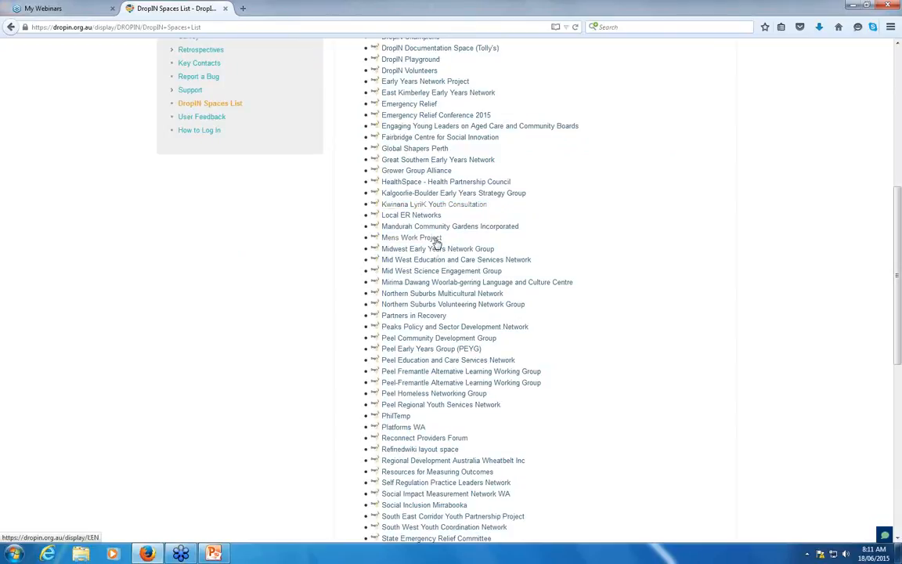
# Open the Emergency Relief and DropIN Champions spaces from the list, each in its own new tab.
pyautogui.scroll(3, 420, 256)
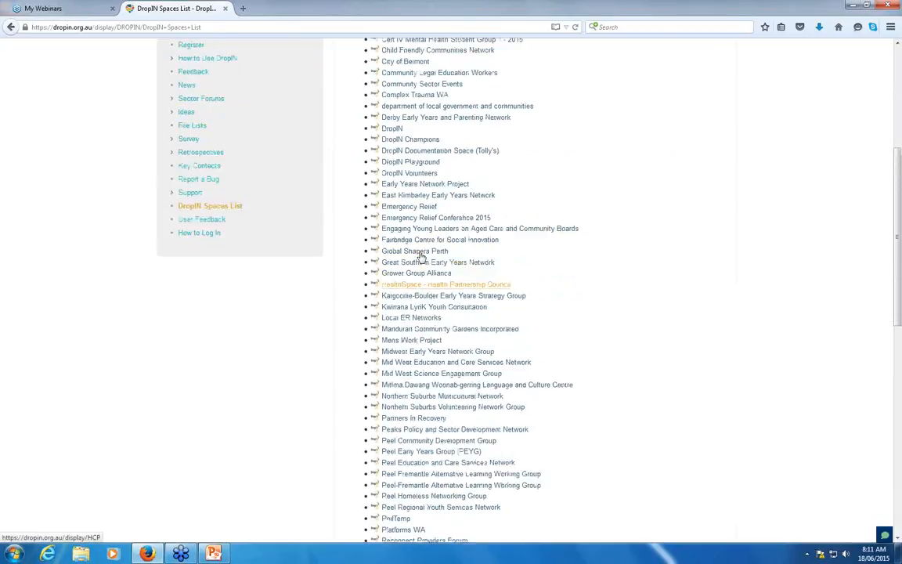
pyautogui.rightClick(424, 229)
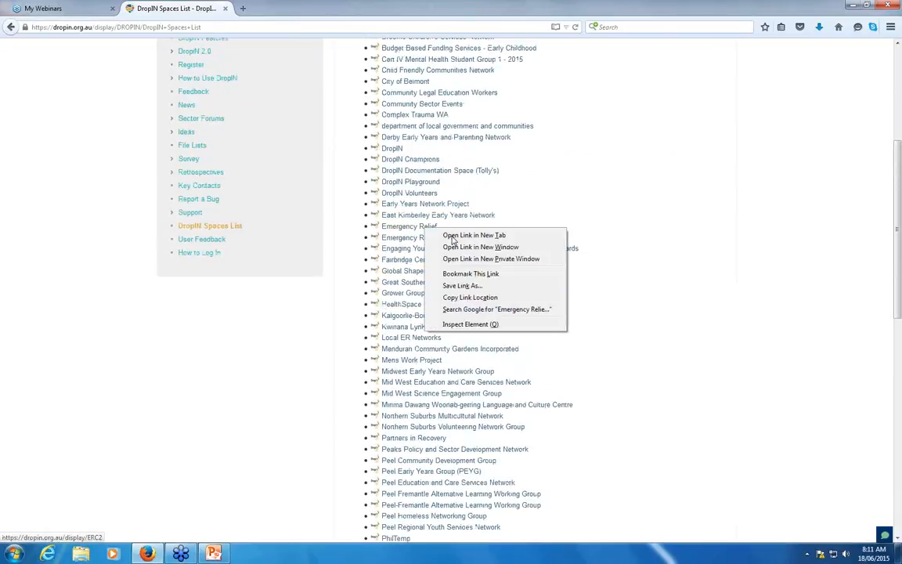
pyautogui.click(452, 237)
pyautogui.scroll(4, 453, 238)
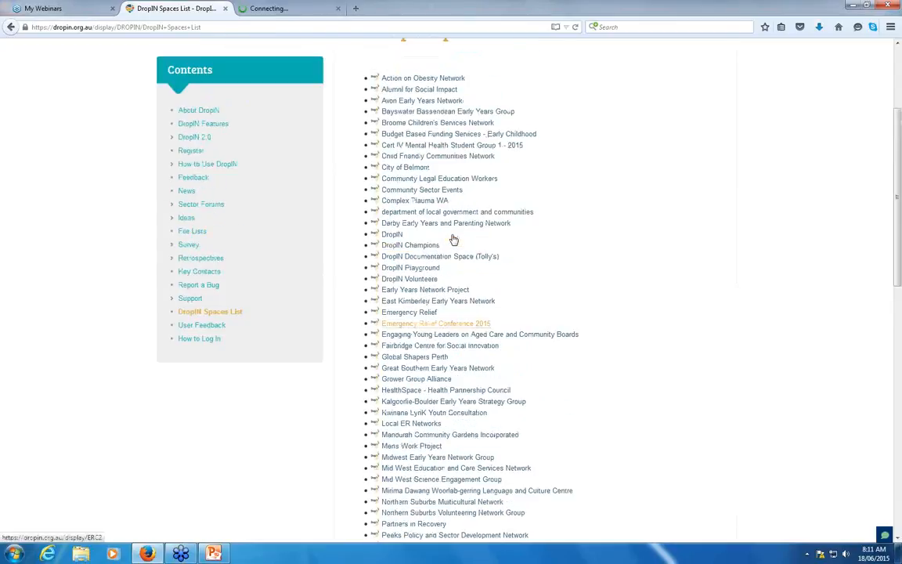
pyautogui.rightClick(416, 345)
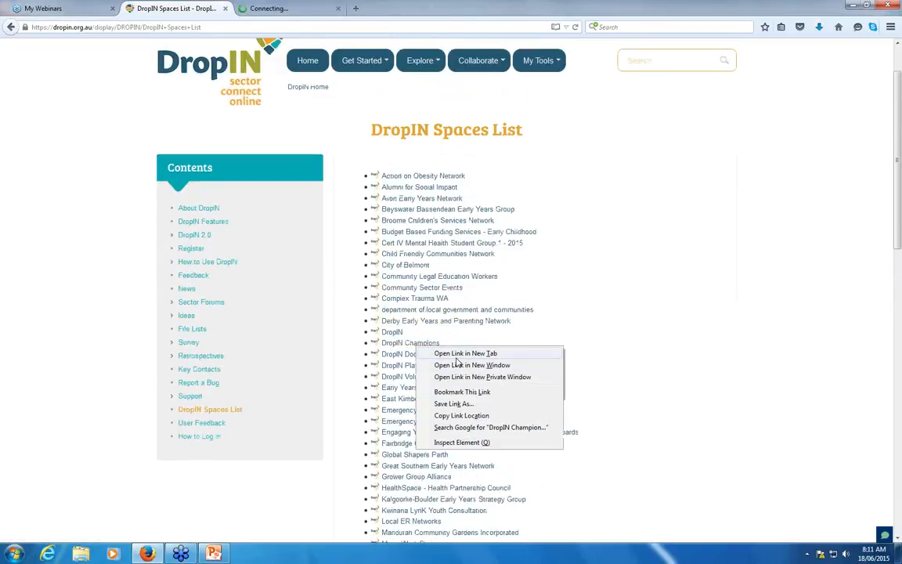
pyautogui.press('t')
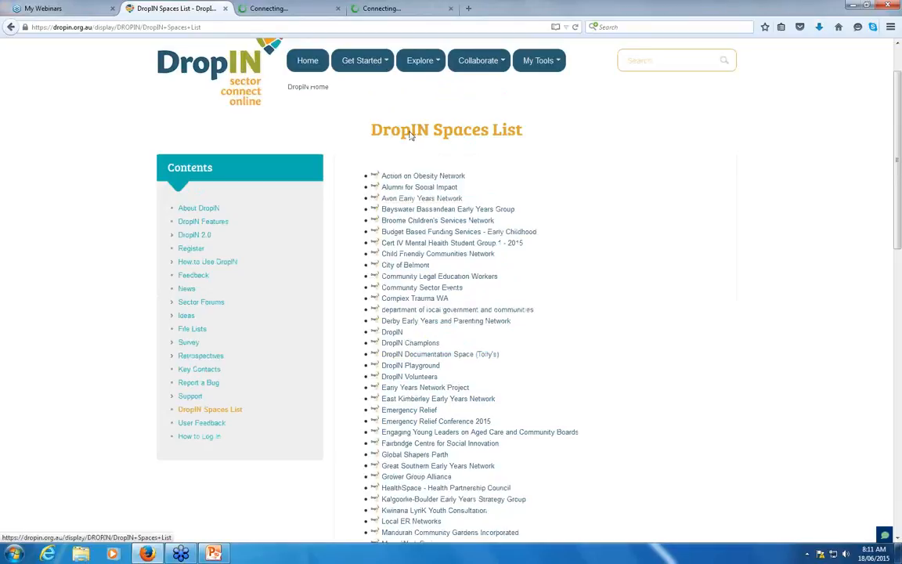
# Compare the home pages of the Emergency Relief and DropIN Champions spaces, finishing on Emergency Relief.
pyautogui.click(251, 8)
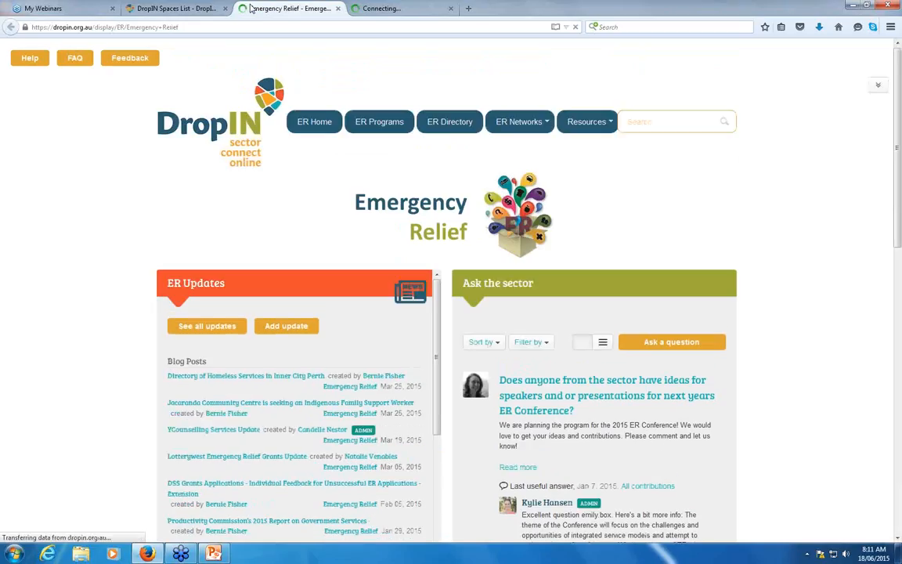
pyautogui.click(402, 8)
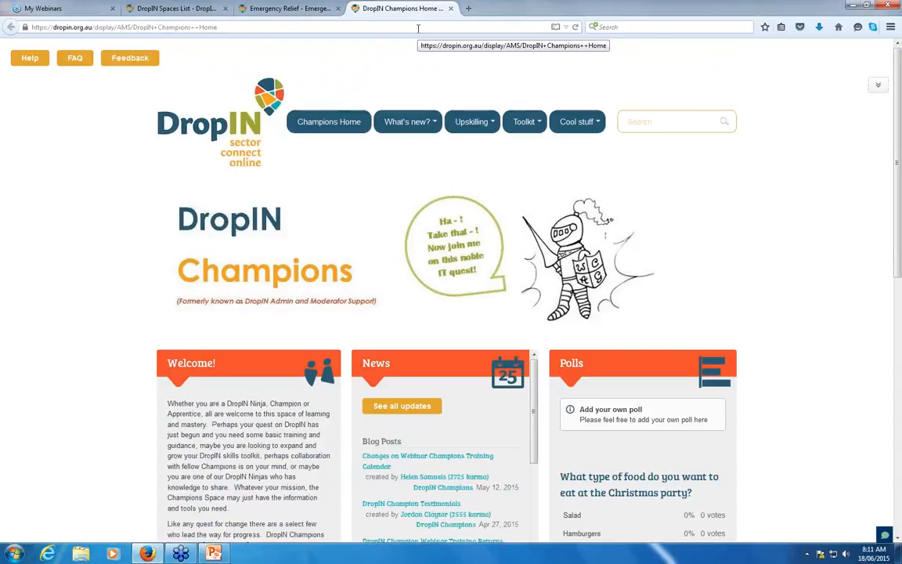
pyautogui.click(316, 10)
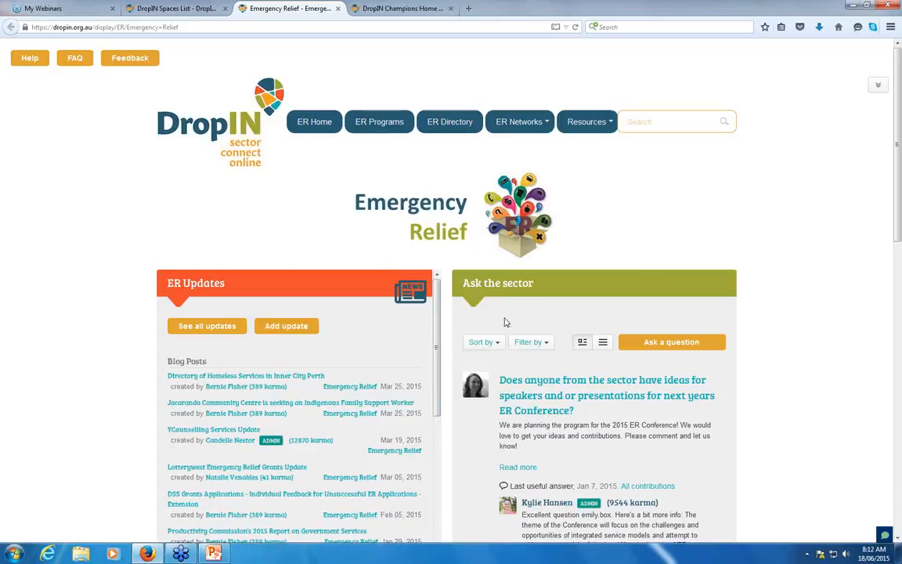
# Examine the Emergency Relief home page blocks, including ER Updates, Ask the sector, Trending Discussions and Upcoming events.
pyautogui.scroll(-3, 505, 322)
pyautogui.scroll(2, 505, 322)
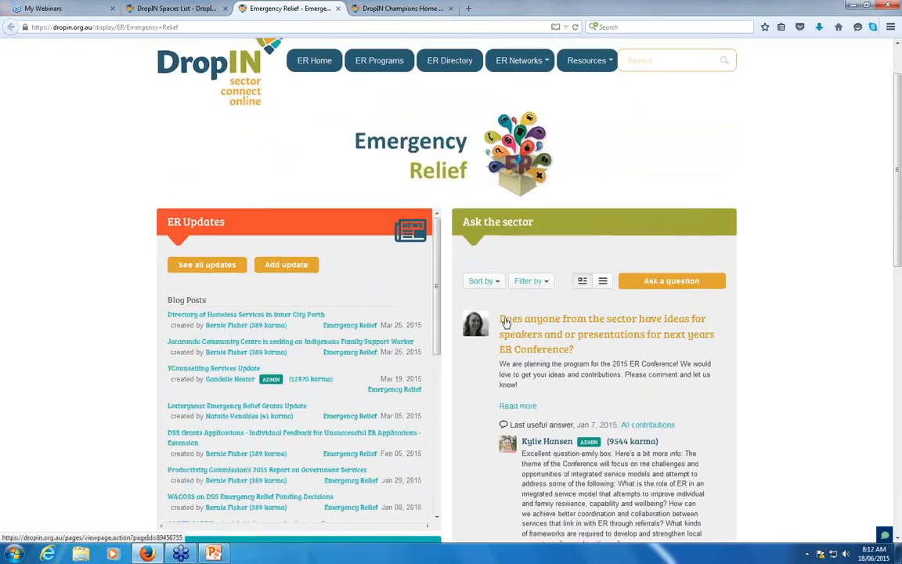
pyautogui.scroll(-3, 505, 322)
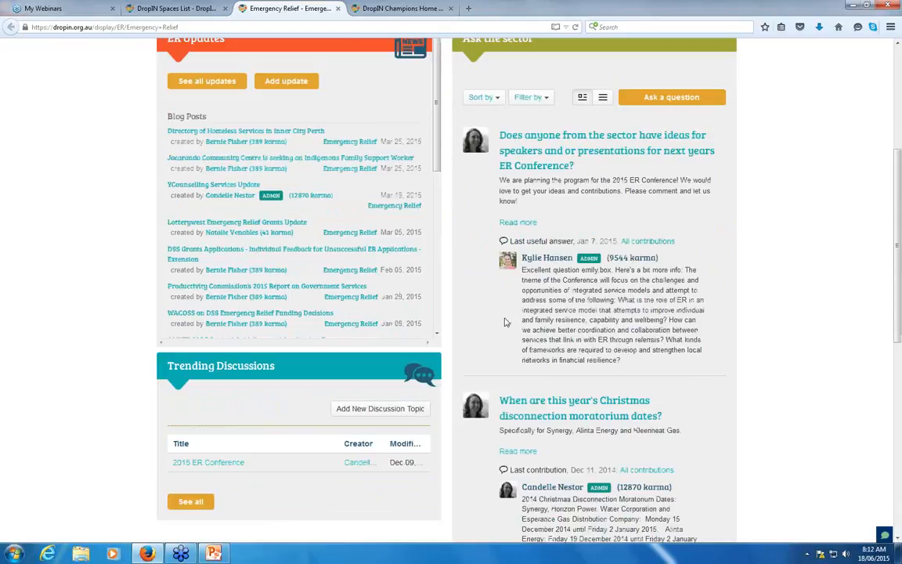
pyautogui.scroll(4, 505, 322)
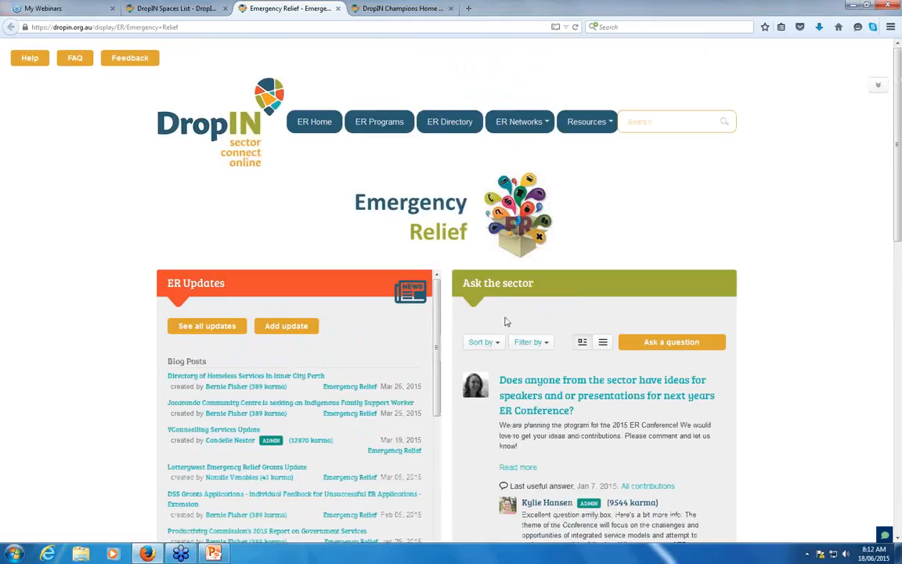
pyautogui.scroll(-2, 505, 322)
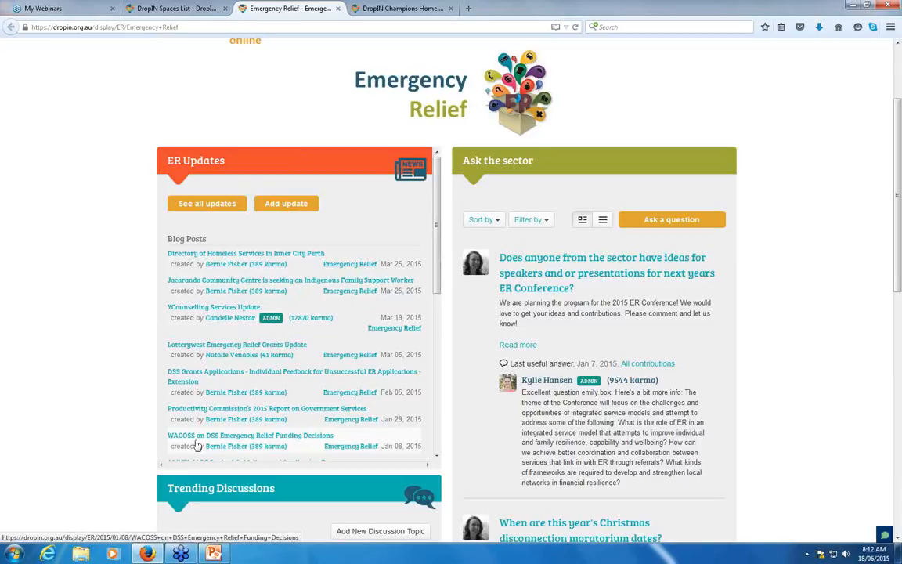
pyautogui.scroll(-1, 196, 445)
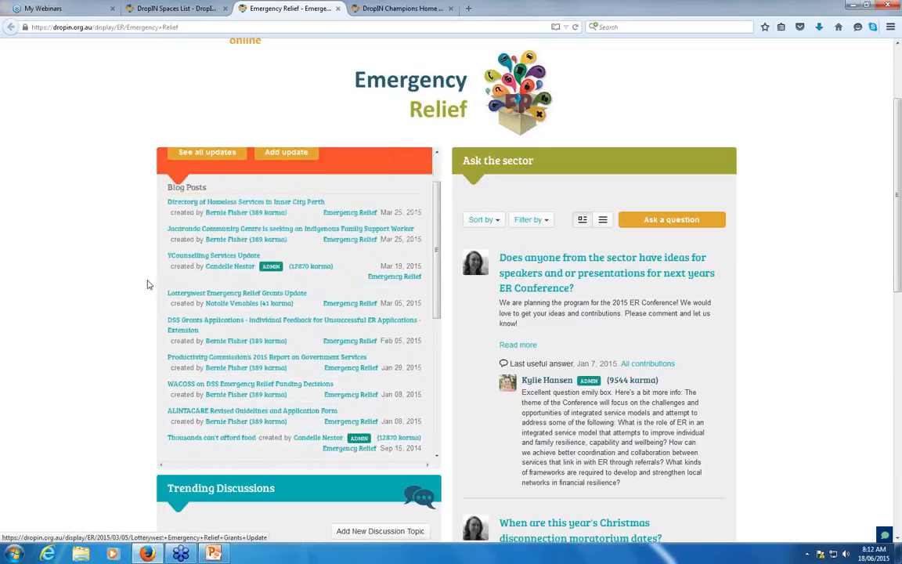
pyautogui.scroll(-5, 110, 273)
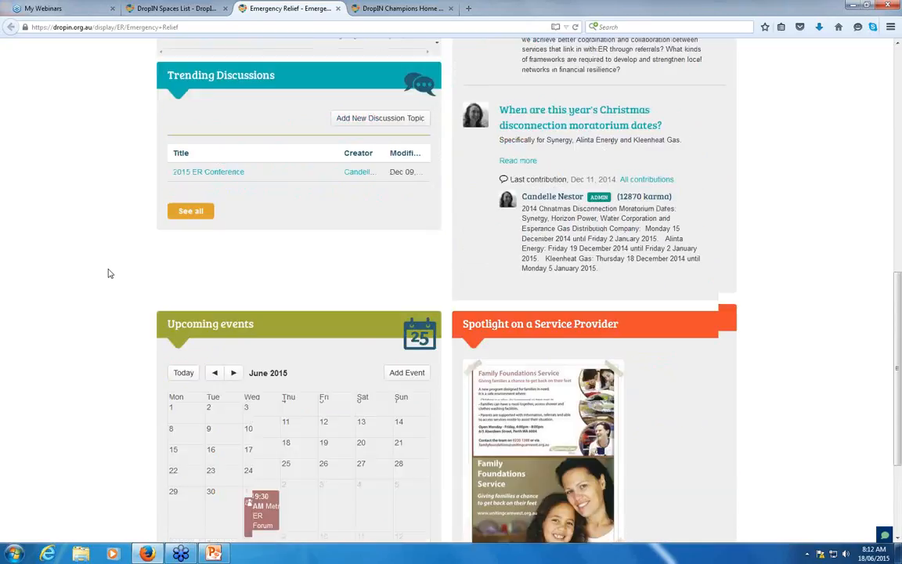
pyautogui.scroll(7, 109, 274)
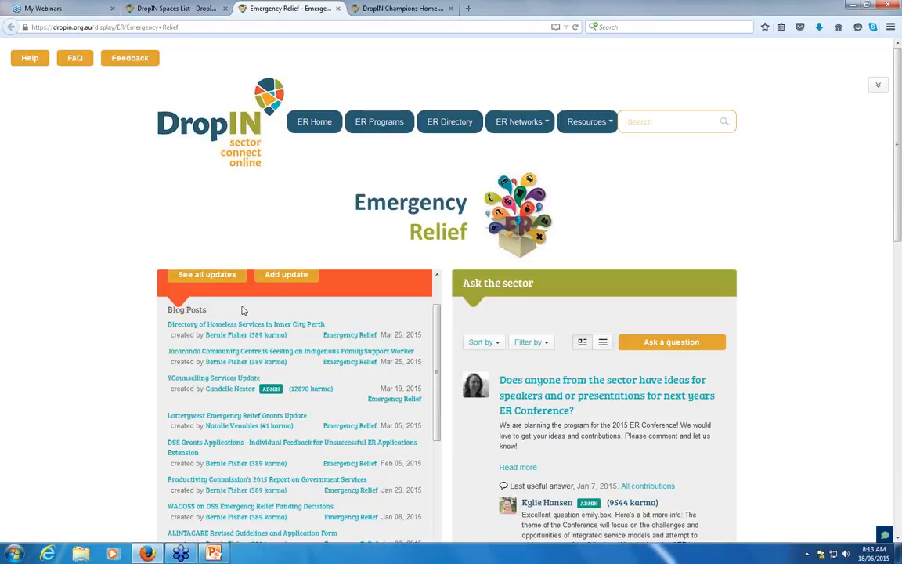
pyautogui.scroll(-2, 245, 314)
pyautogui.scroll(3, 246, 316)
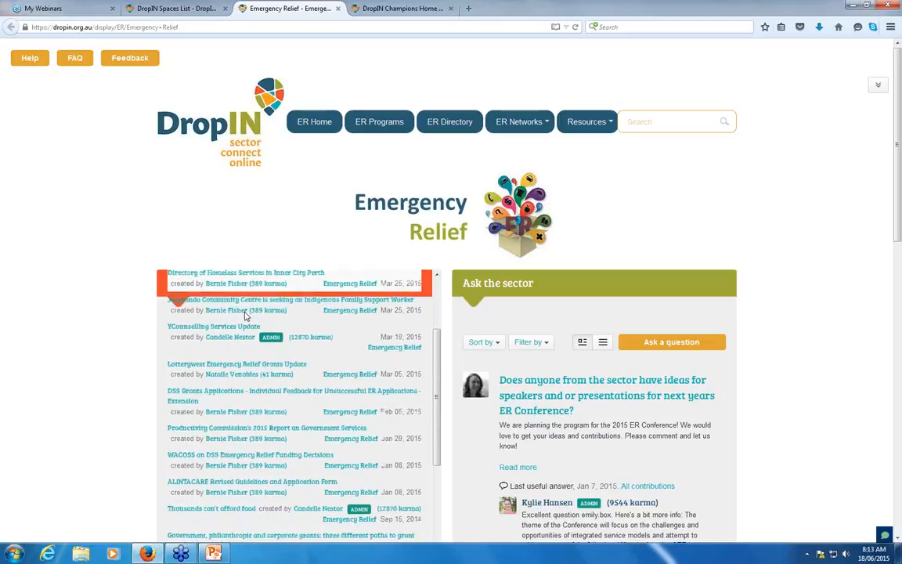
# Open the Ask the sector question about ER Conference speakers and review its contents list, contributors and comments.
pyautogui.click(539, 380)
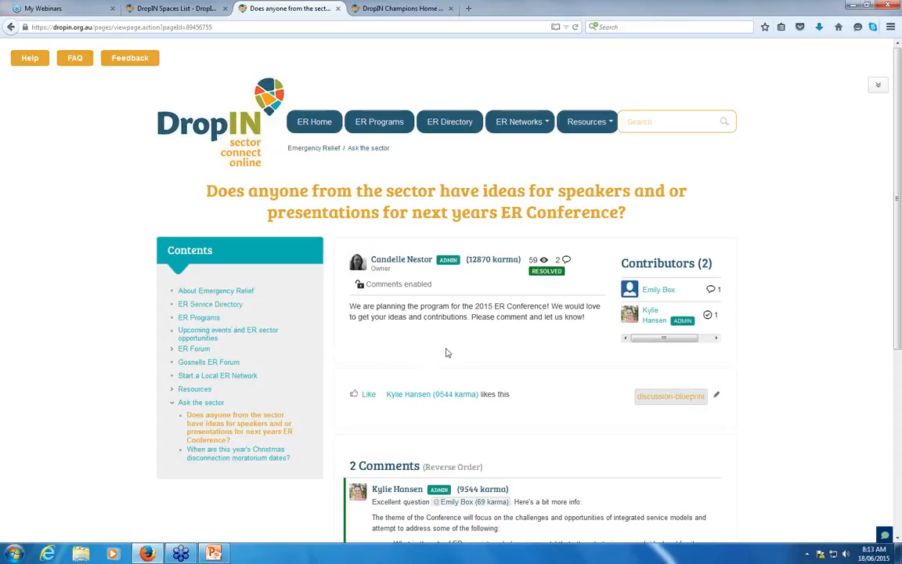
pyautogui.scroll(-2, 500, 220)
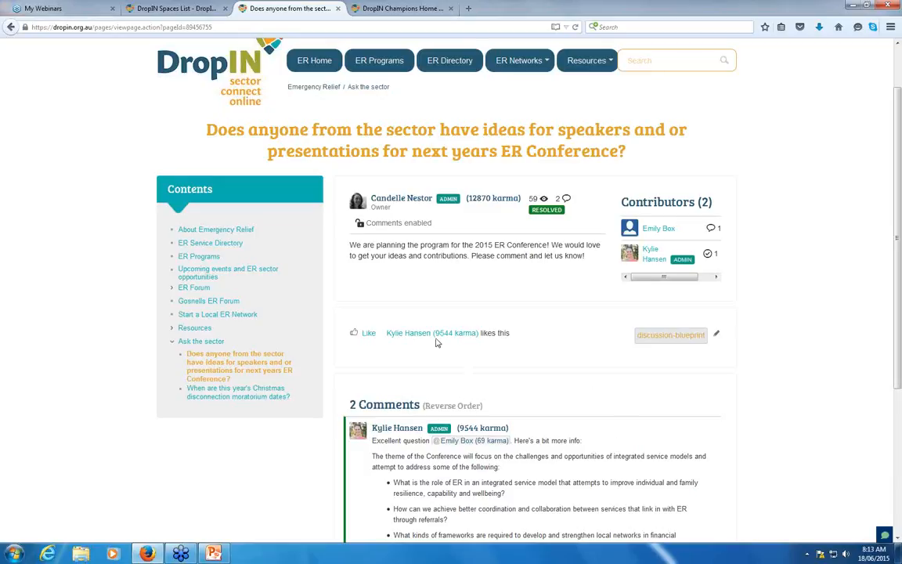
pyautogui.scroll(-3, 353, 274)
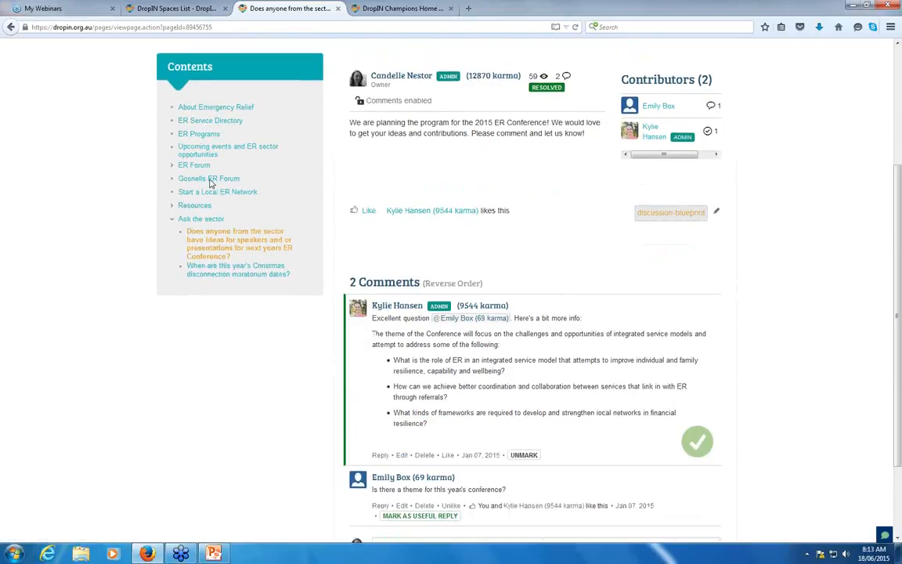
pyautogui.scroll(3, 235, 265)
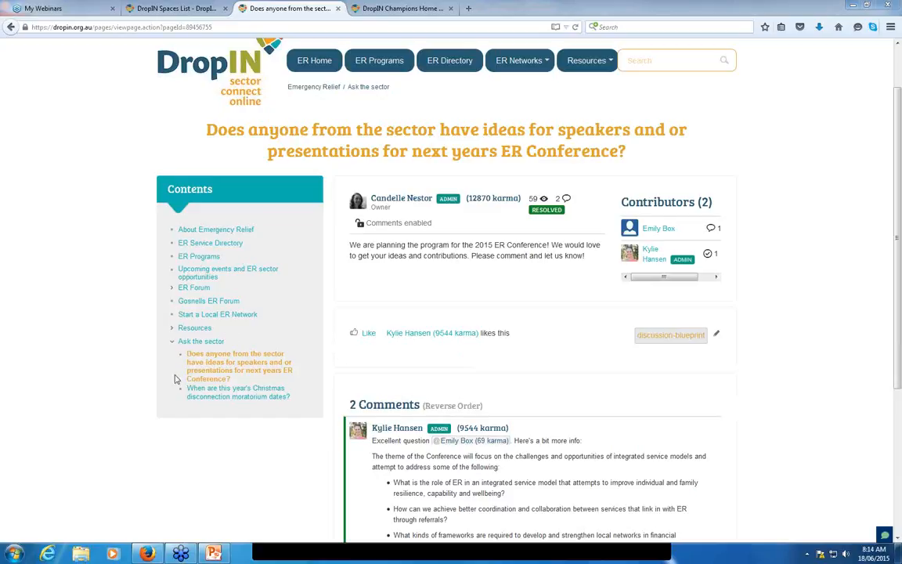
# Switch to PowerPoint to check the training Agenda slide and return to the discussion page in Firefox.
pyautogui.hotkey('alt', 'Tab')
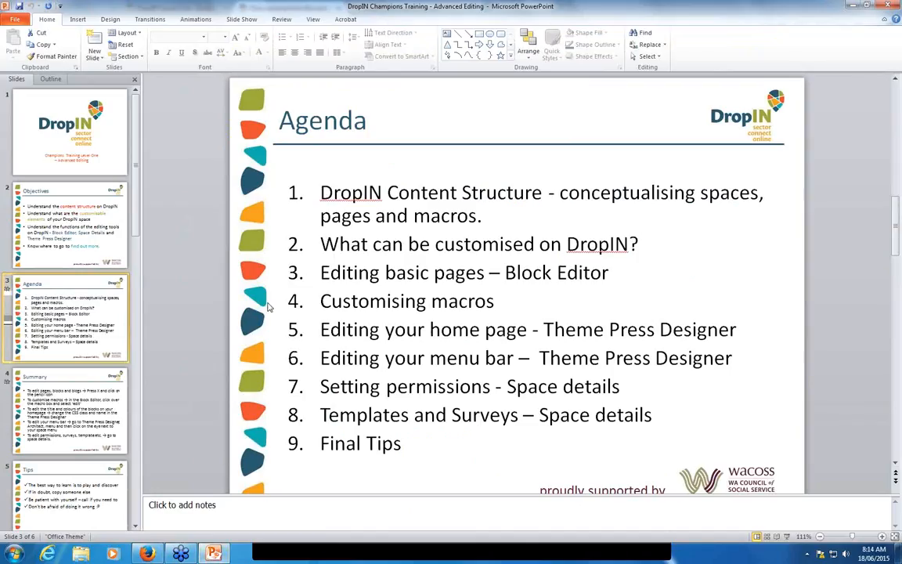
pyautogui.click(214, 555)
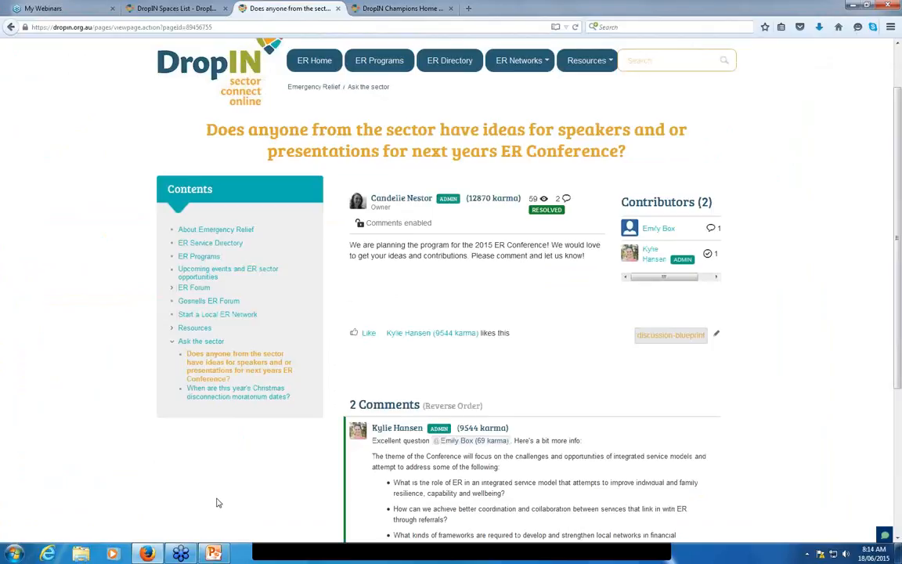
# Return to the Emergency Relief home page and look over its content blocks.
pyautogui.scroll(2, 218, 503)
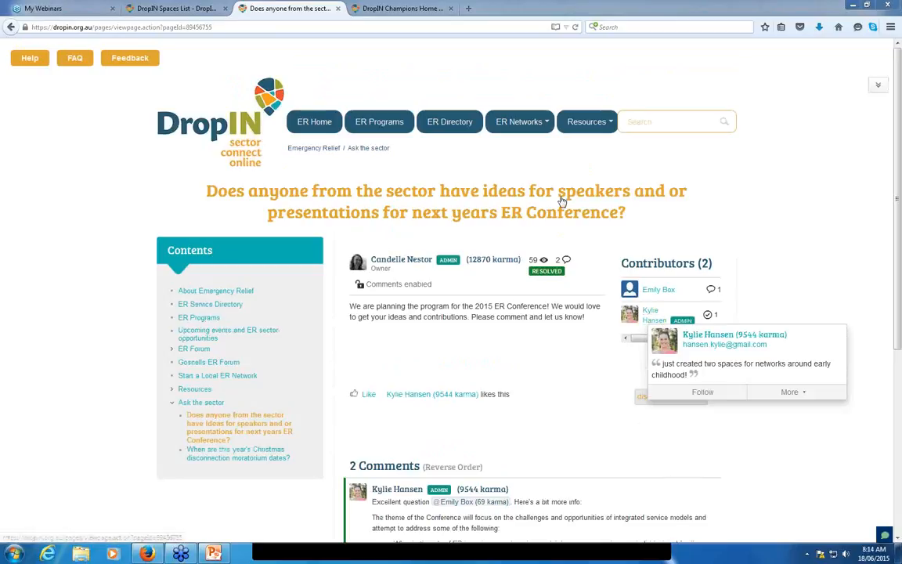
pyautogui.click(331, 122)
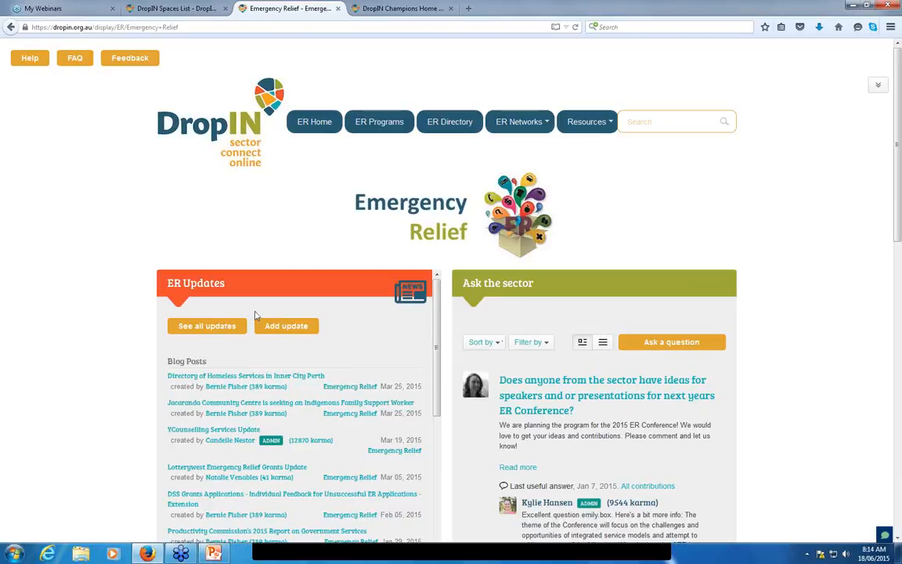
pyautogui.scroll(-3, 668, 335)
pyautogui.scroll(3, 377, 296)
pyautogui.scroll(-1, 409, 300)
pyautogui.scroll(1, 396, 302)
pyautogui.scroll(-1, 235, 337)
pyautogui.scroll(-2, 247, 354)
pyautogui.scroll(3, 235, 364)
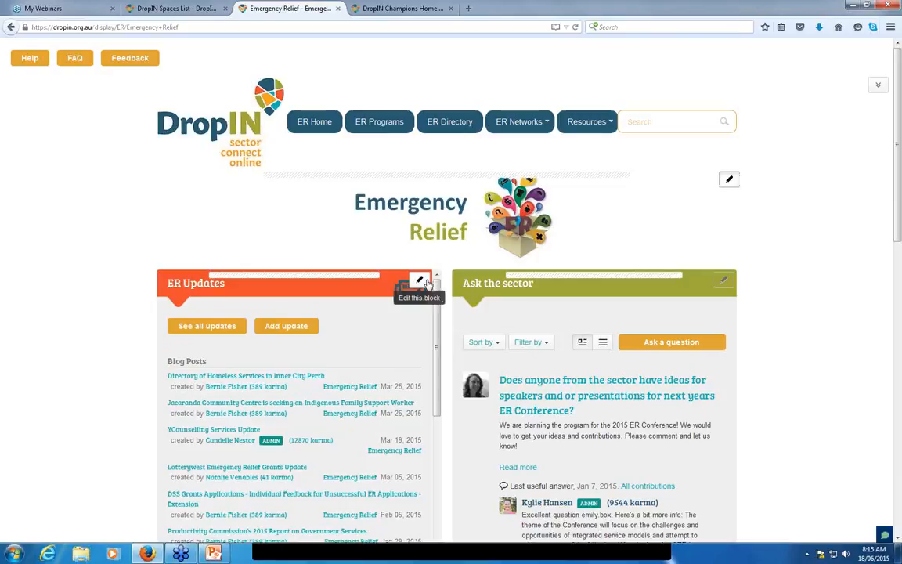
# Open the ER Updates block in the editor and bring up its Blog Posts macro settings.
pyautogui.click(426, 282)
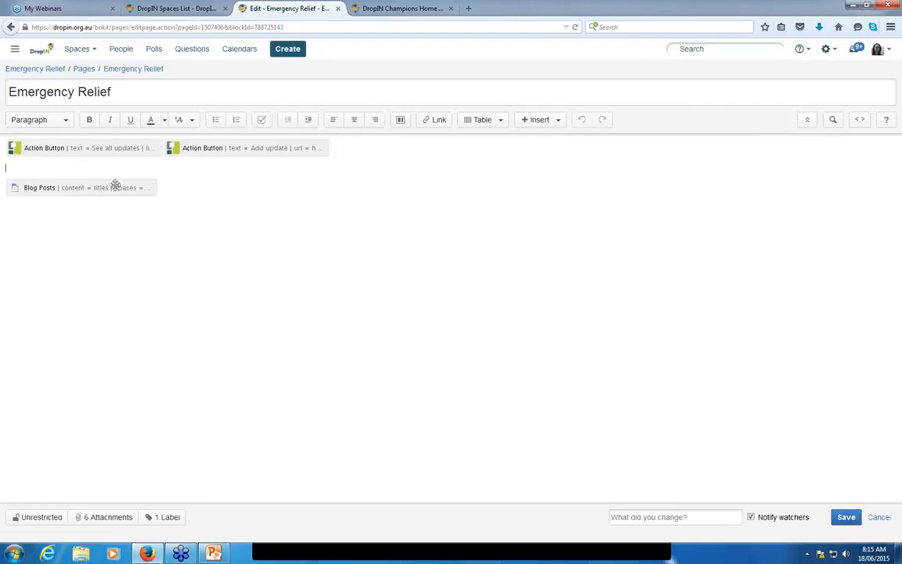
pyautogui.click(872, 519)
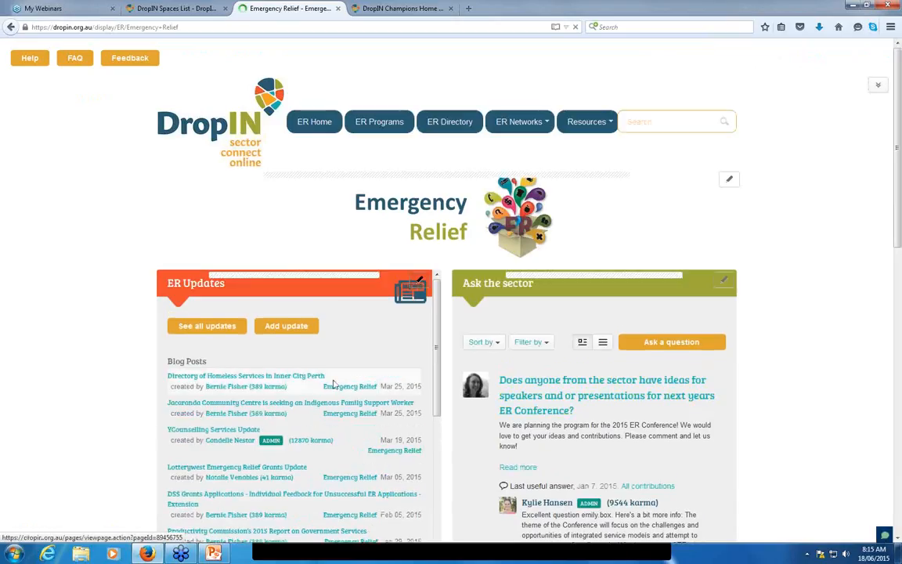
pyautogui.click(419, 280)
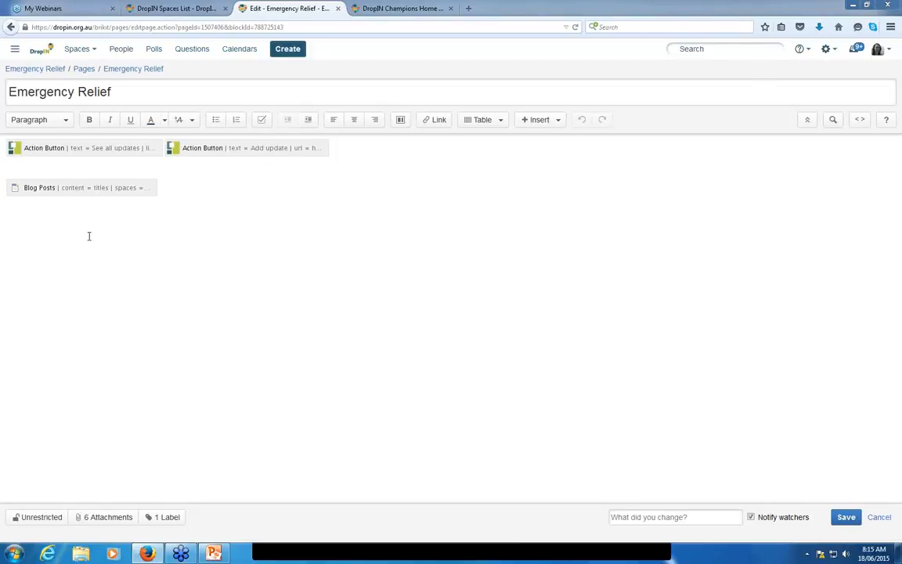
pyautogui.click(42, 187)
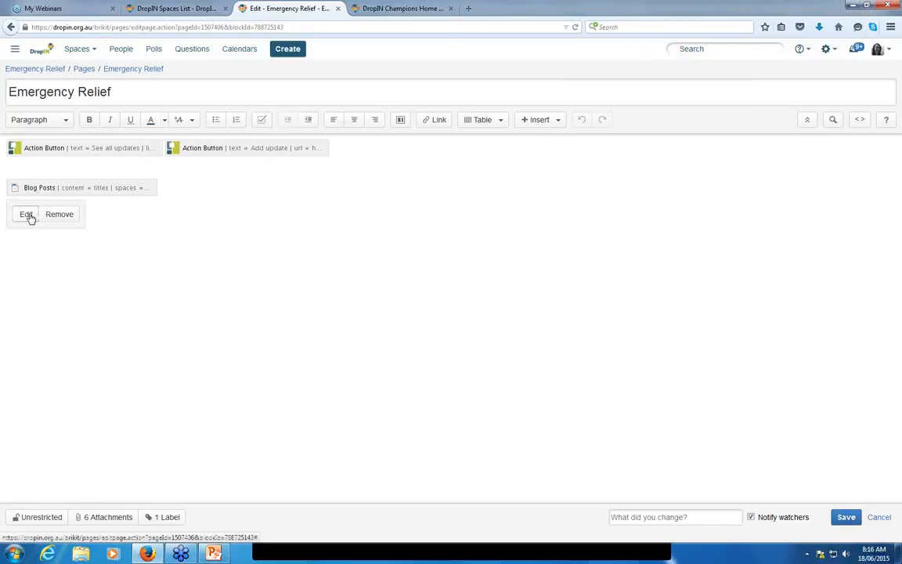
pyautogui.click(28, 216)
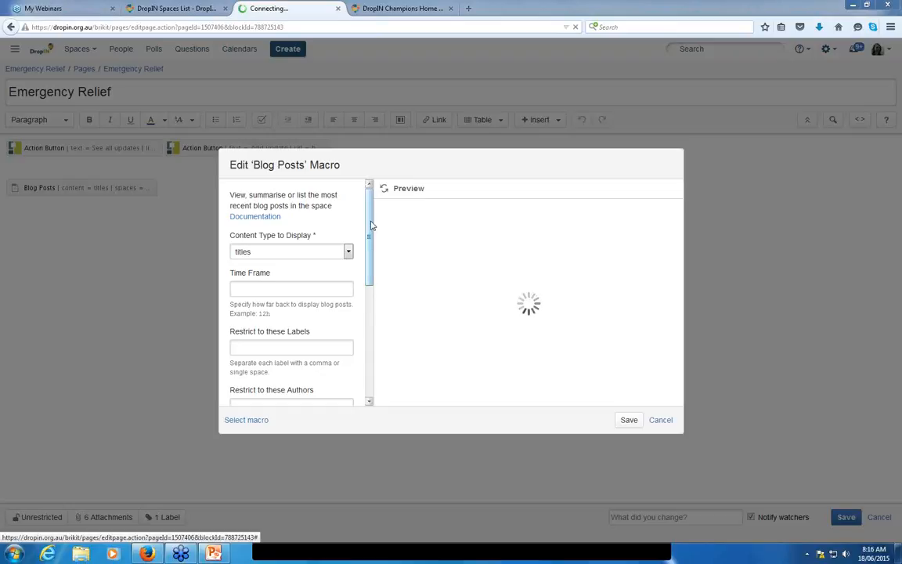
pyautogui.scroll(-1, 372, 227)
pyautogui.moveTo(372, 227); pyautogui.dragTo(369, 204)
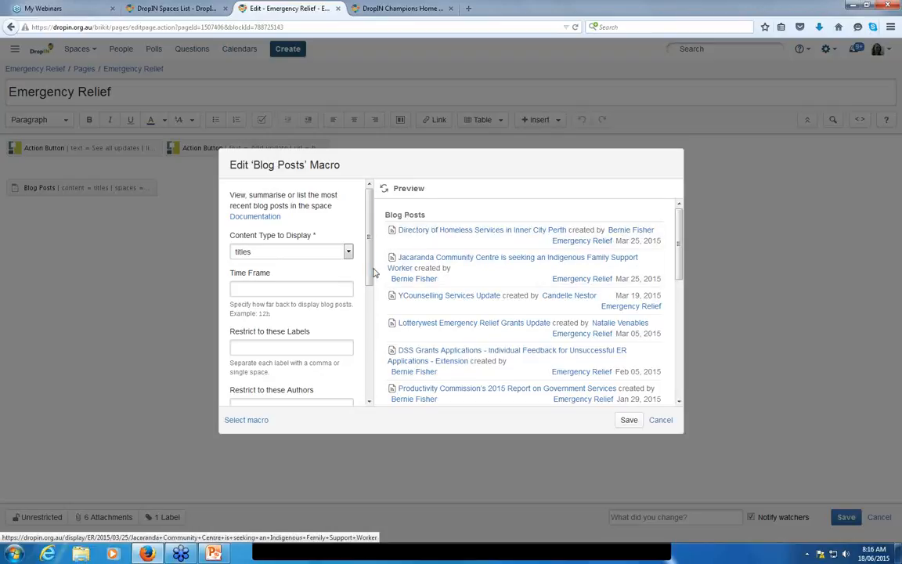
# Set the Blog Posts macro's content type to entire, refresh the preview and look through the full posts.
pyautogui.click(350, 254)
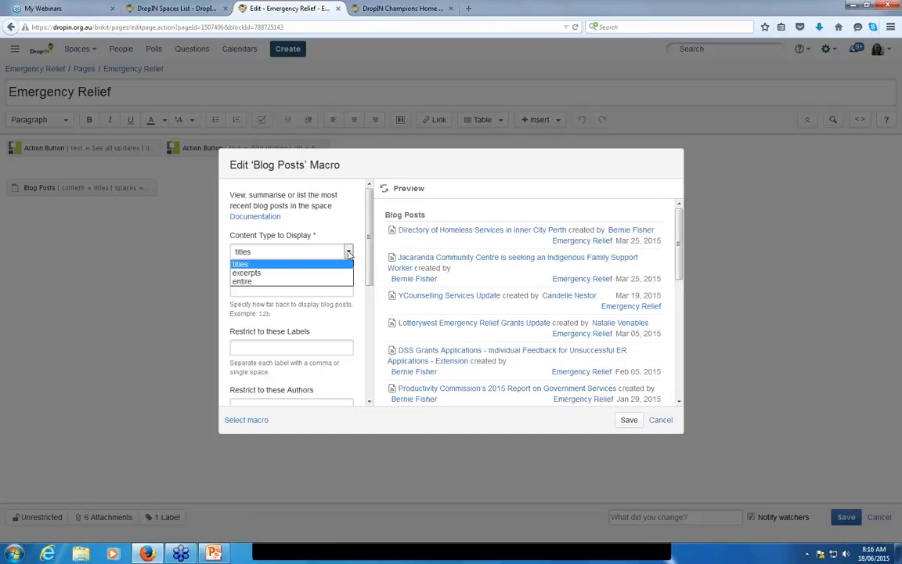
pyautogui.click(253, 282)
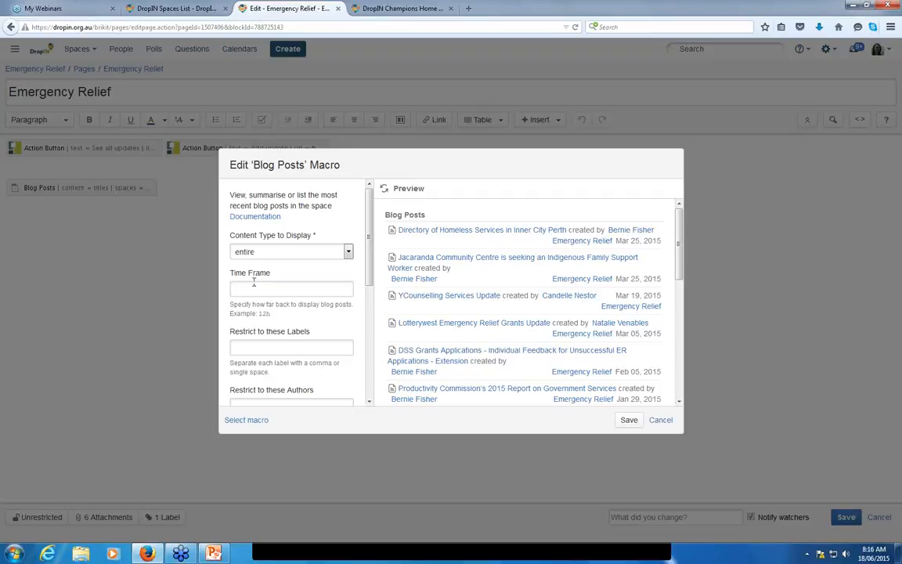
pyautogui.click(386, 189)
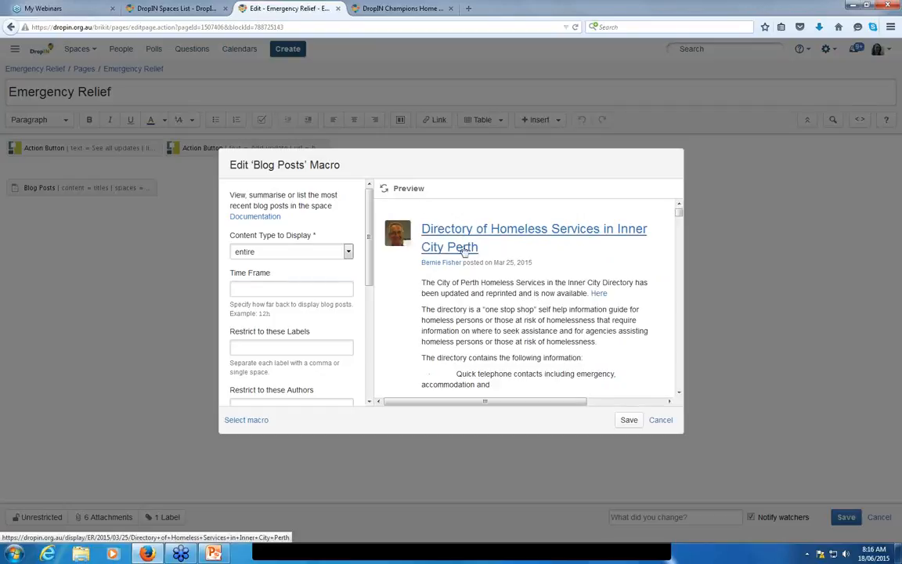
pyautogui.scroll(-3, 468, 357)
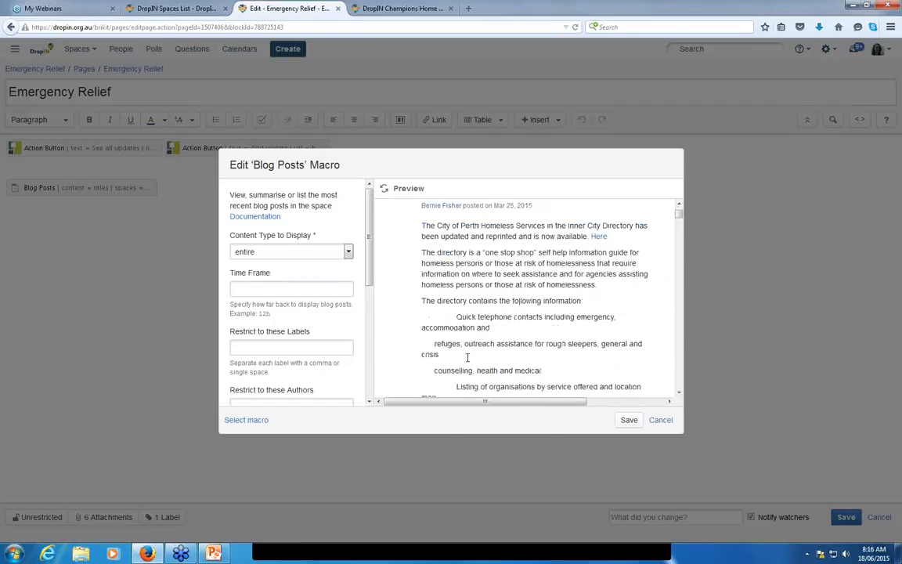
pyautogui.scroll(4, 470, 364)
pyautogui.scroll(-10, 523, 295)
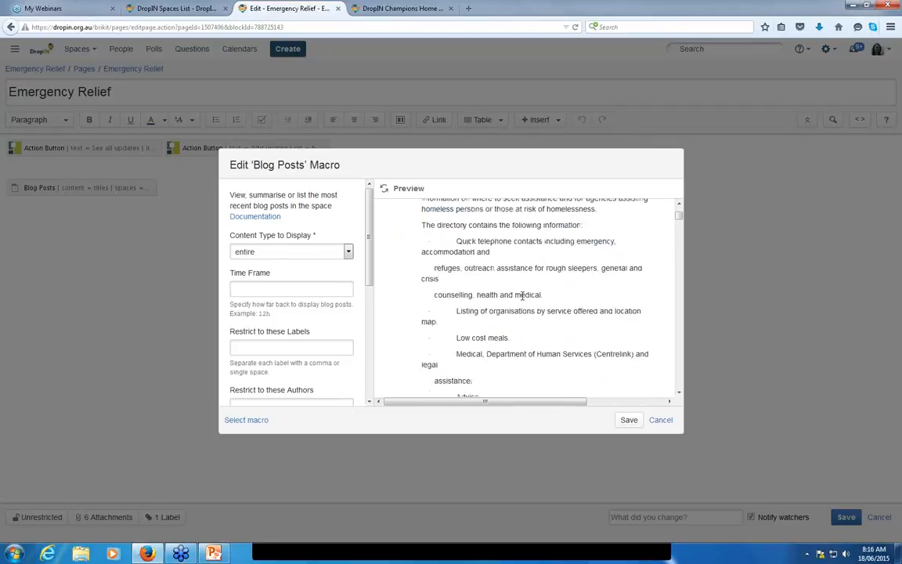
pyautogui.scroll(-10, 522, 295)
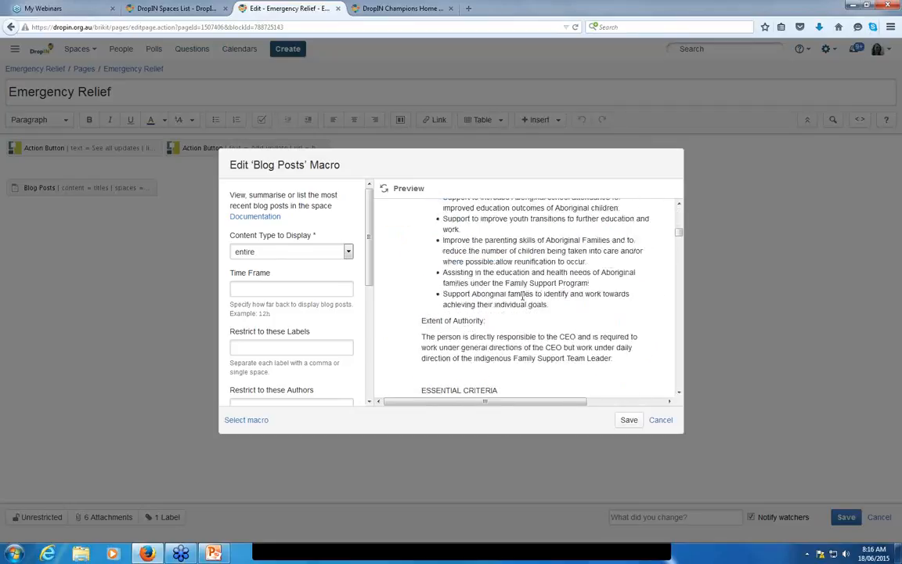
pyautogui.scroll(-5, 523, 295)
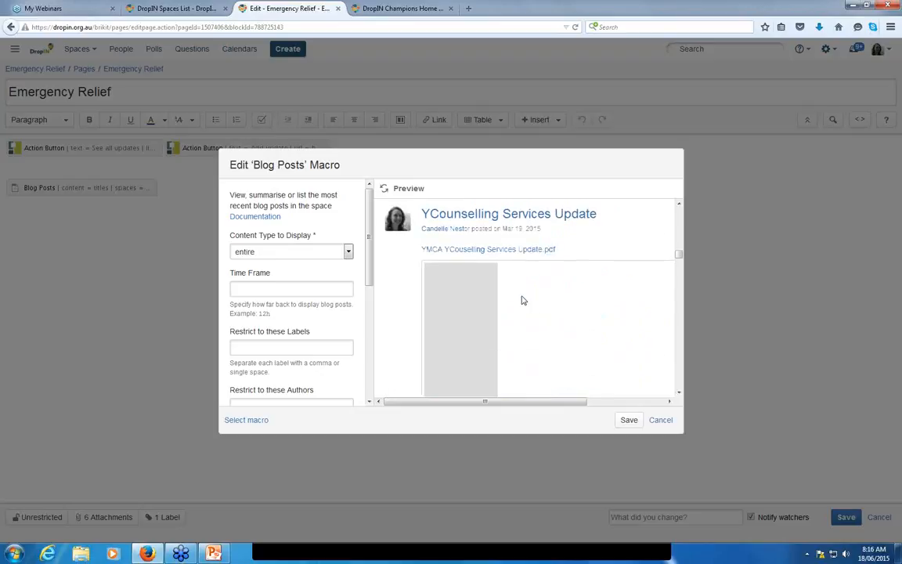
pyautogui.scroll(-10, 522, 300)
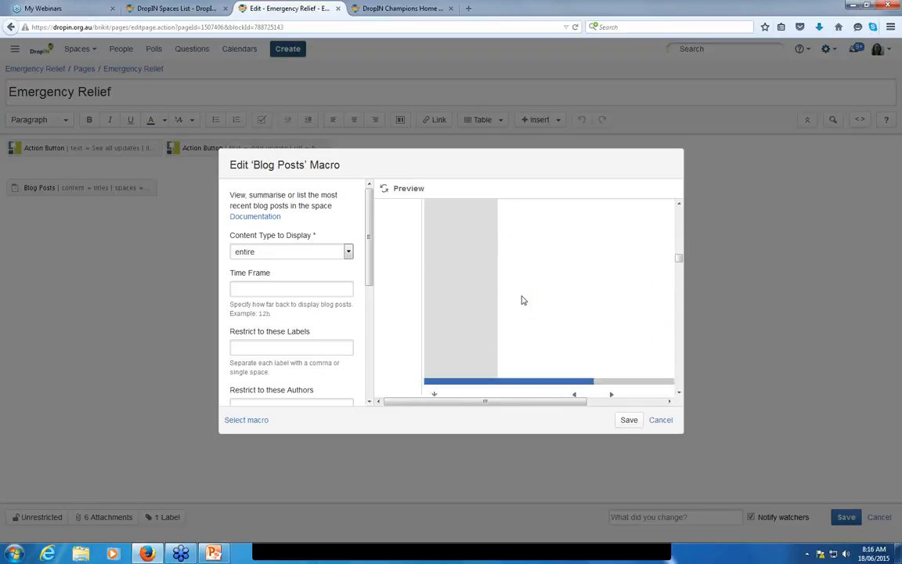
# Set the Blog Posts macro's content type back to titles and refresh the preview.
pyautogui.click(348, 251)
pyautogui.click(254, 265)
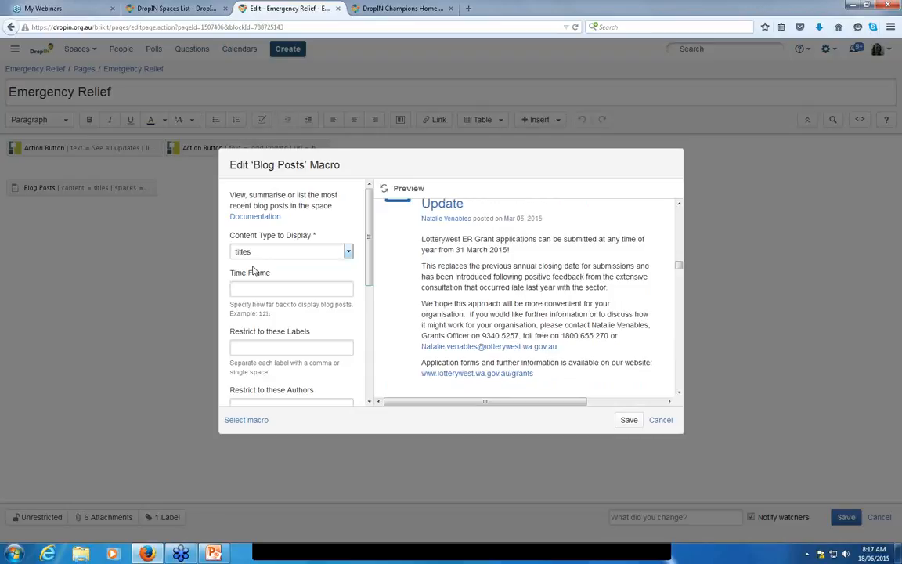
pyautogui.click(384, 188)
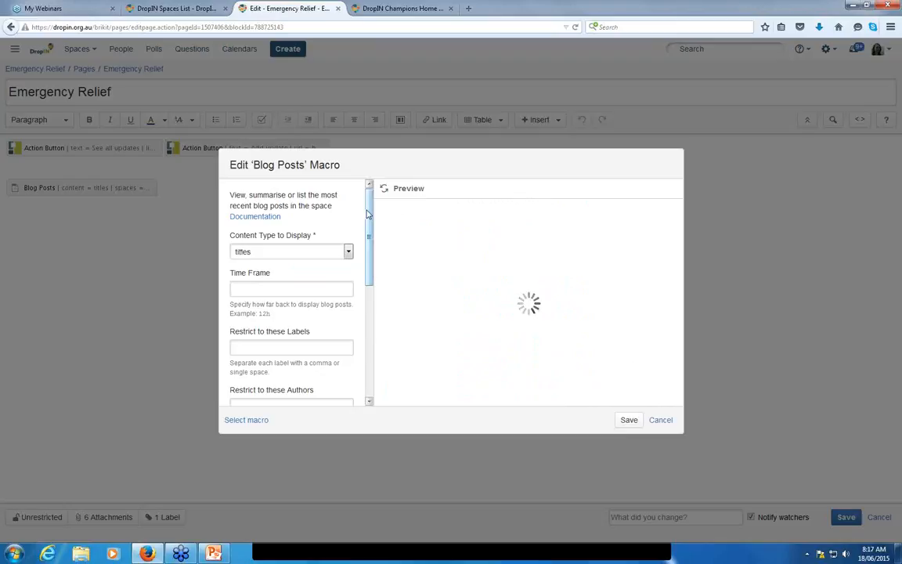
# Review the Blog Posts macro's space restriction, maximum number of posts and sort options, and close the settings without saving.
pyautogui.moveTo(367, 213); pyautogui.dragTo(371, 317)
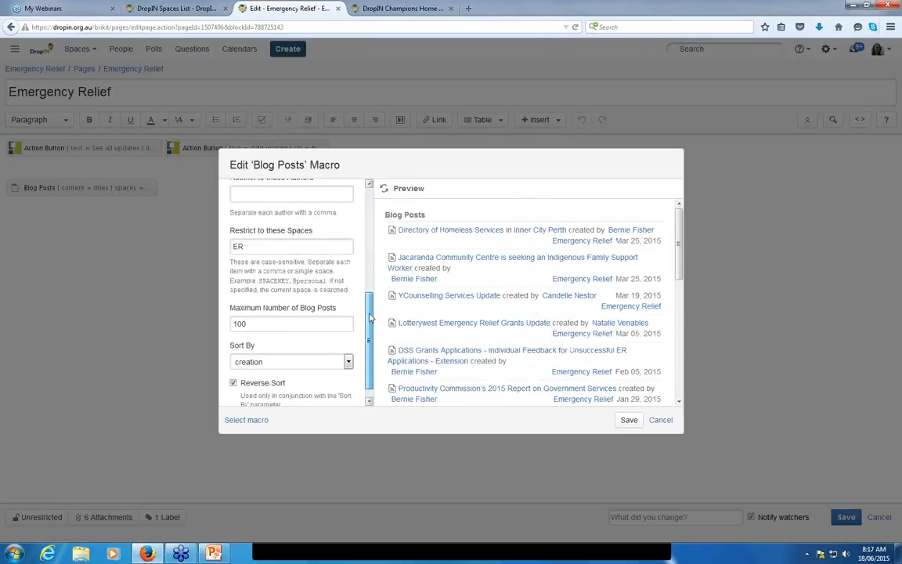
pyautogui.click(348, 362)
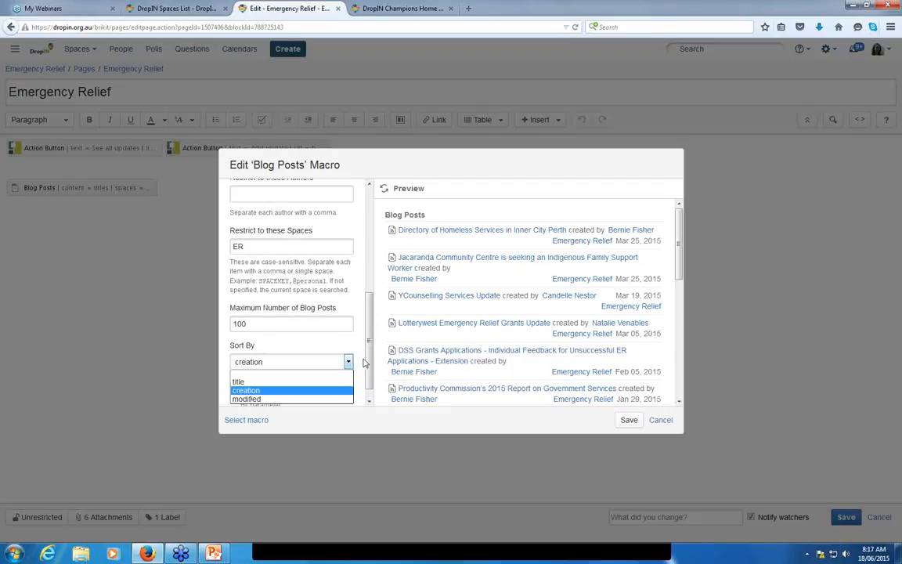
pyautogui.click(355, 346)
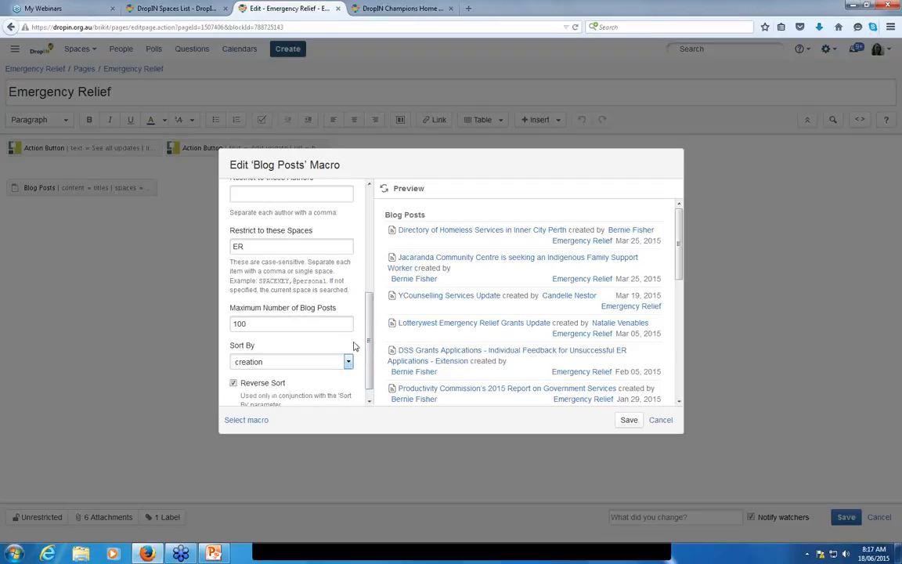
pyautogui.scroll(-1, 332, 313)
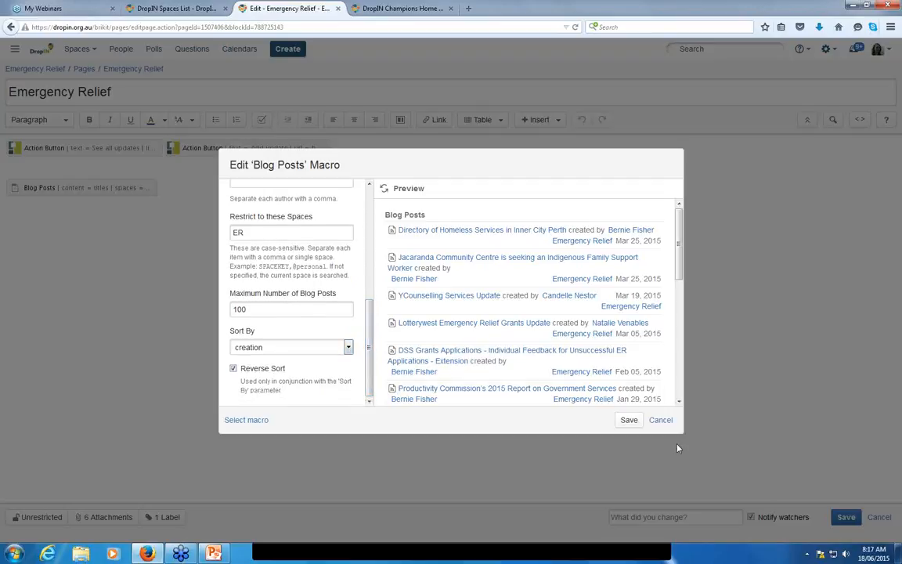
pyautogui.click(664, 422)
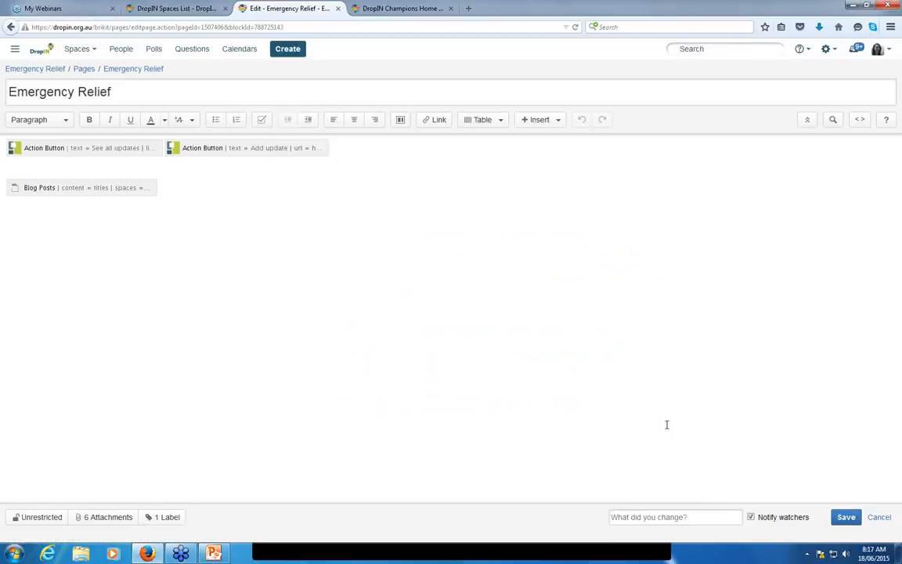
# Turn off Notify watchers, recheck the Blog Posts macro settings and leave the block editor without saving.
pyautogui.click(751, 518)
pyautogui.click(100, 188)
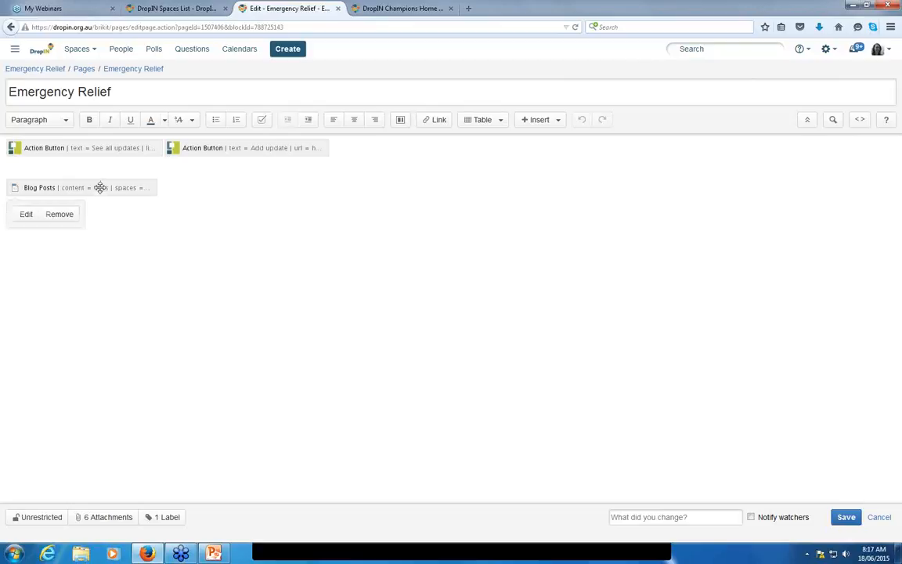
pyautogui.click(28, 216)
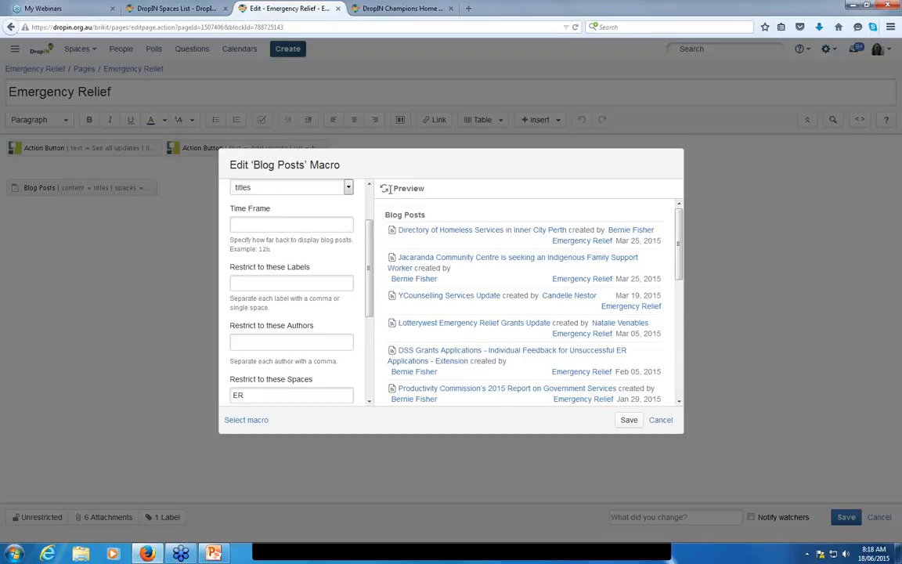
pyautogui.click(660, 419)
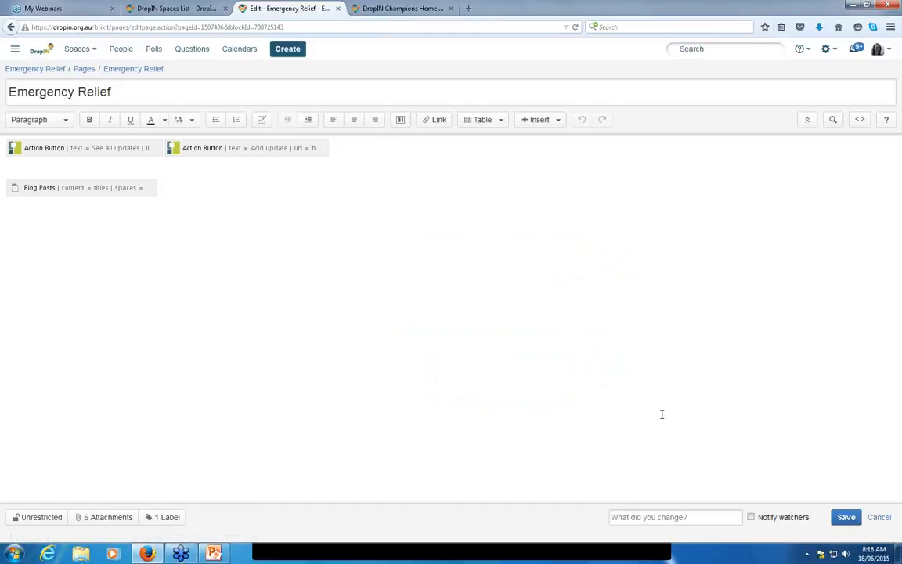
pyautogui.click(879, 519)
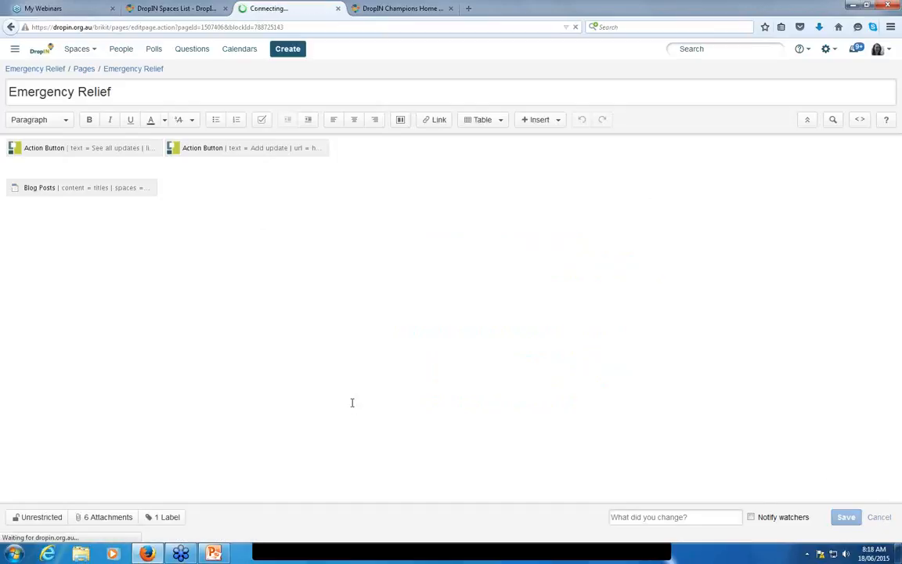
# Switch to PowerPoint to check the training Agenda slide and return to the Emergency Relief home page in Firefox.
pyautogui.moveTo(217, 555)
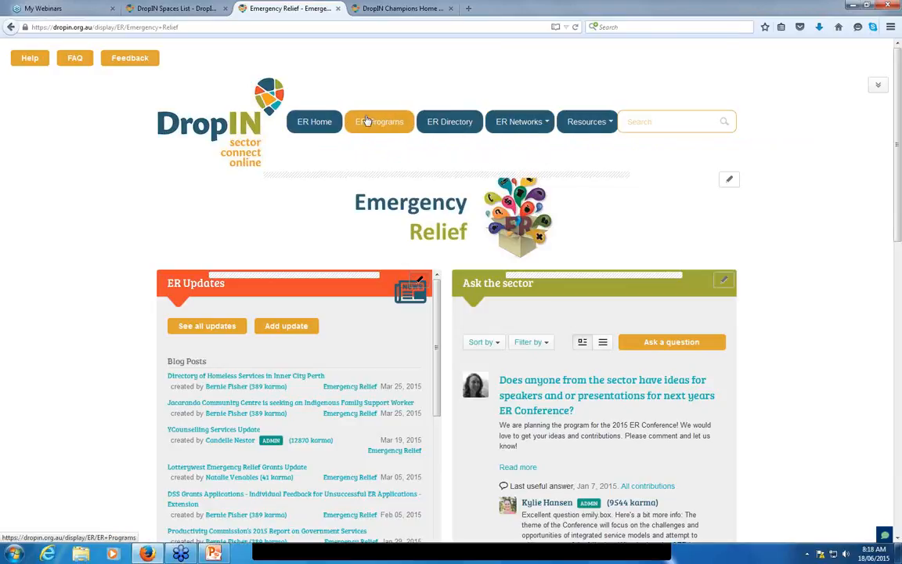
pyautogui.scroll(-1, 415, 246)
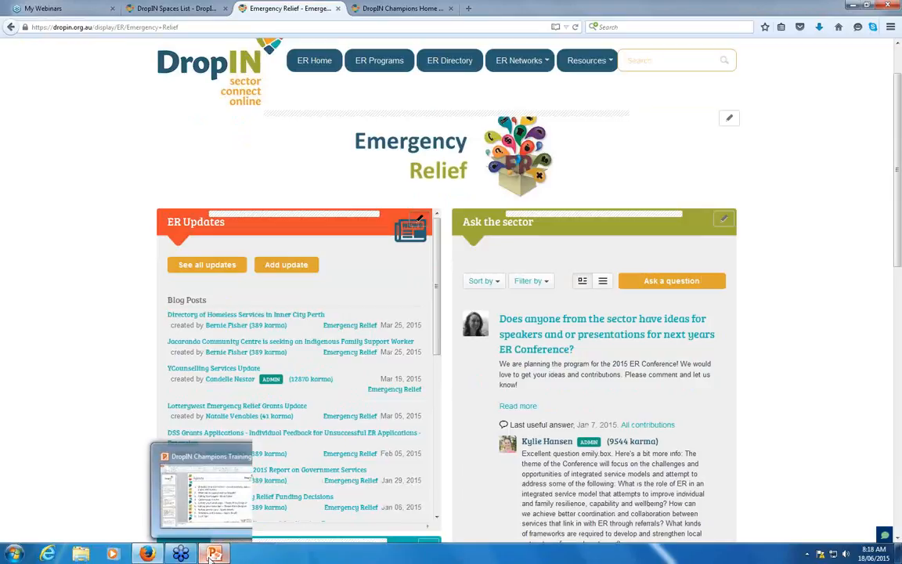
pyautogui.click(213, 556)
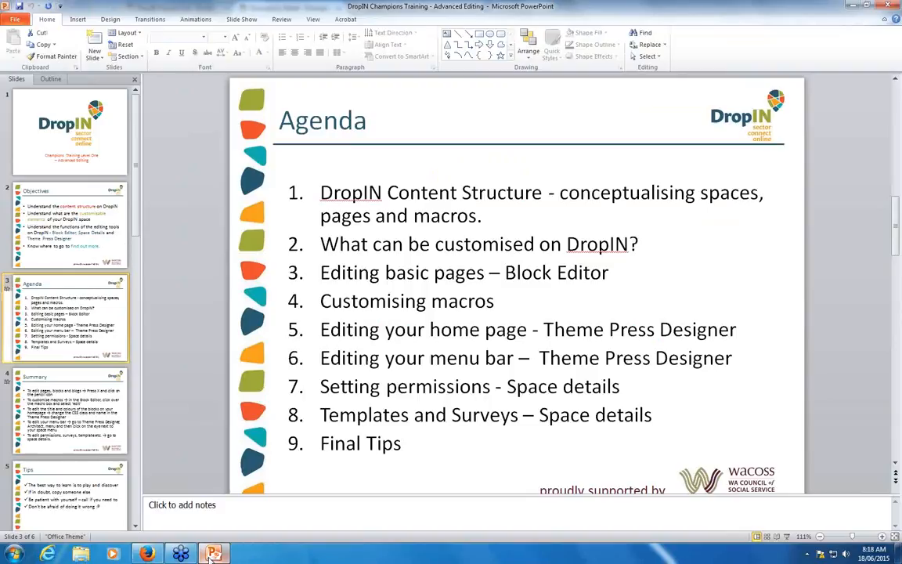
pyautogui.click(213, 554)
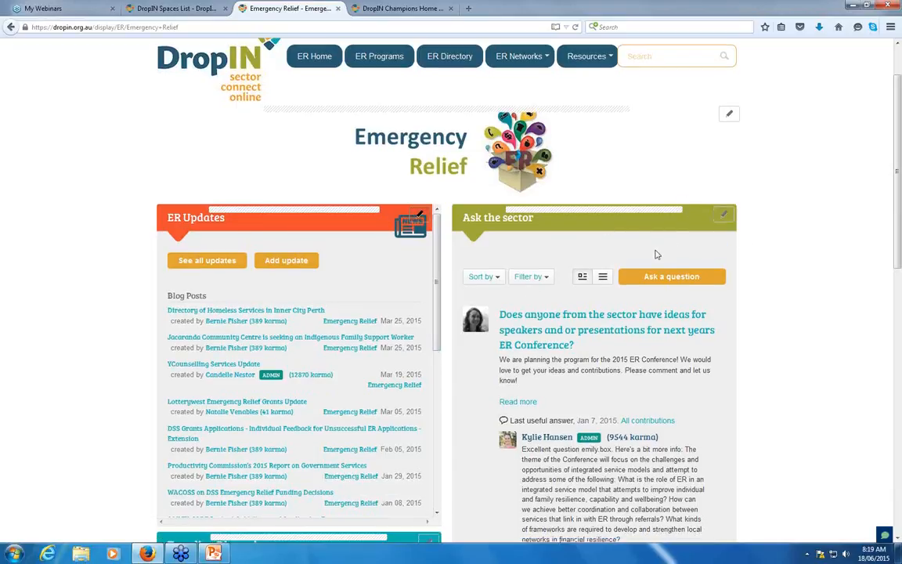
# Open the Ask the sector question about ER Conference speakers and examine its content block in the editor without saving.
pyautogui.scroll(-5, 634, 254)
pyautogui.scroll(-3, 658, 252)
pyautogui.scroll(9, 655, 244)
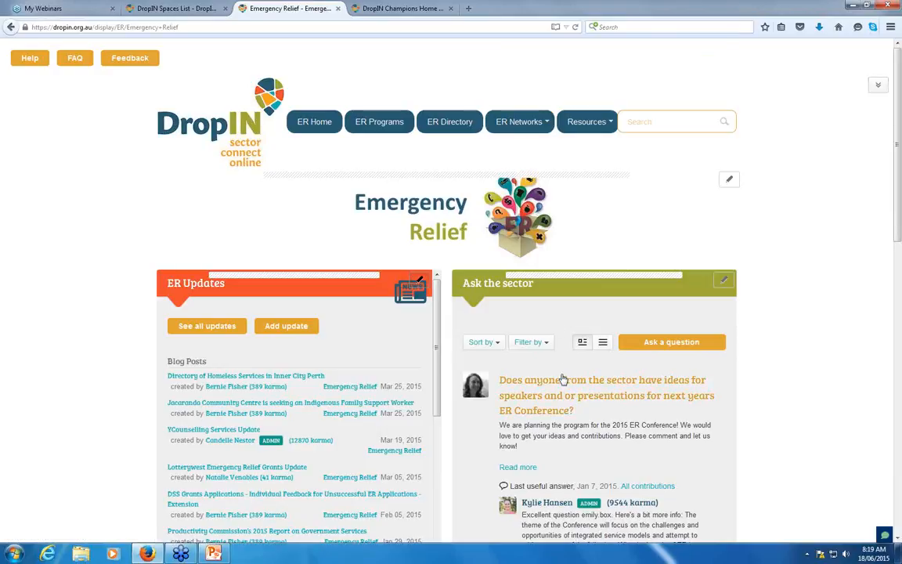
pyautogui.click(562, 379)
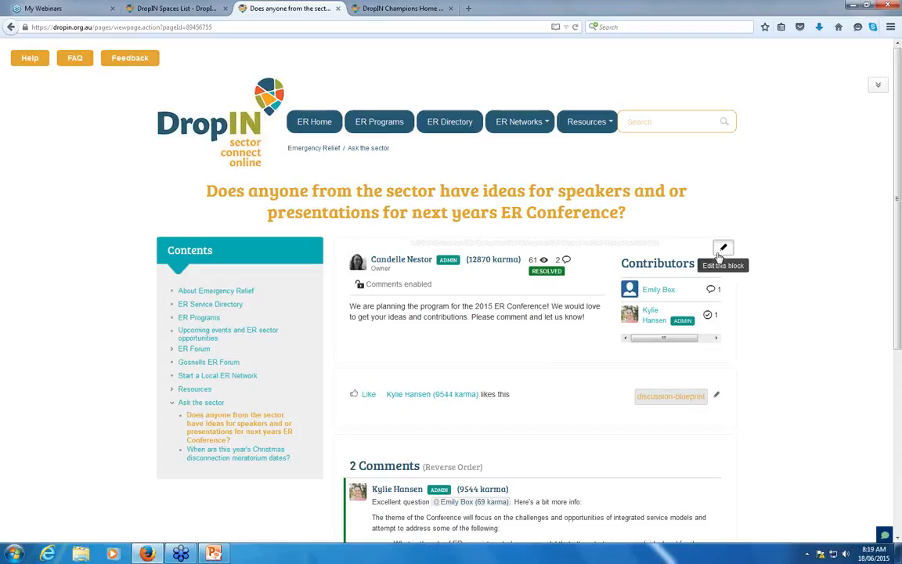
pyautogui.click(719, 256)
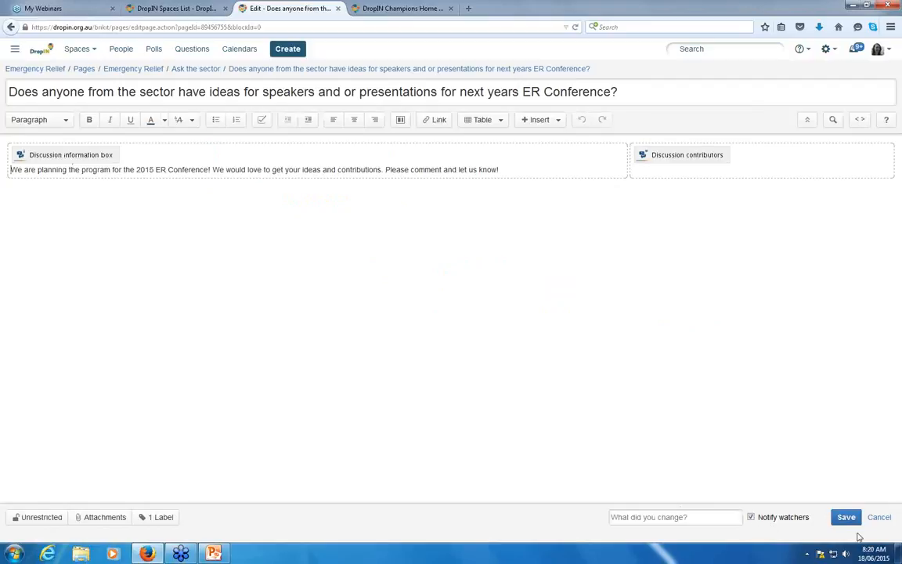
pyautogui.click(878, 518)
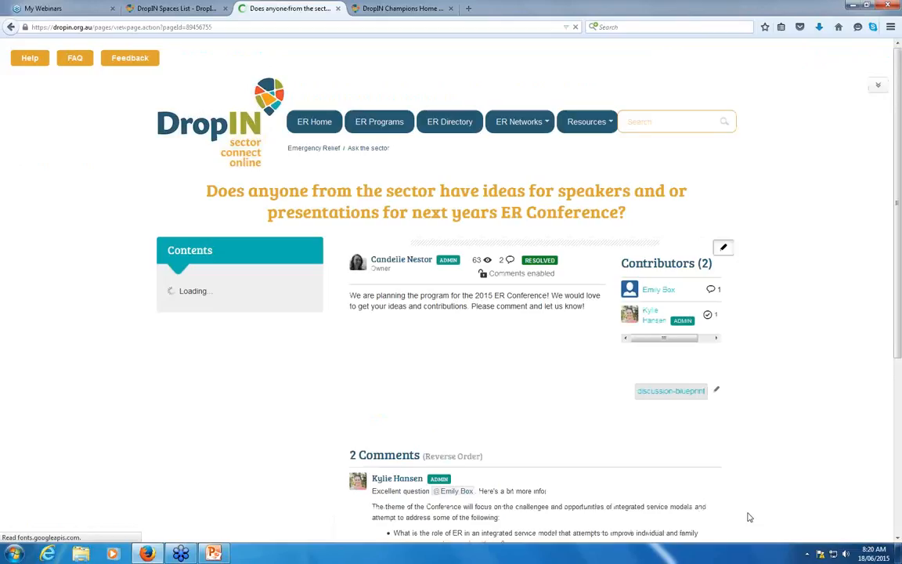
# Switch to PowerPoint to consult the Agenda slide again and return to the discussion page in Firefox.
pyautogui.click(214, 554)
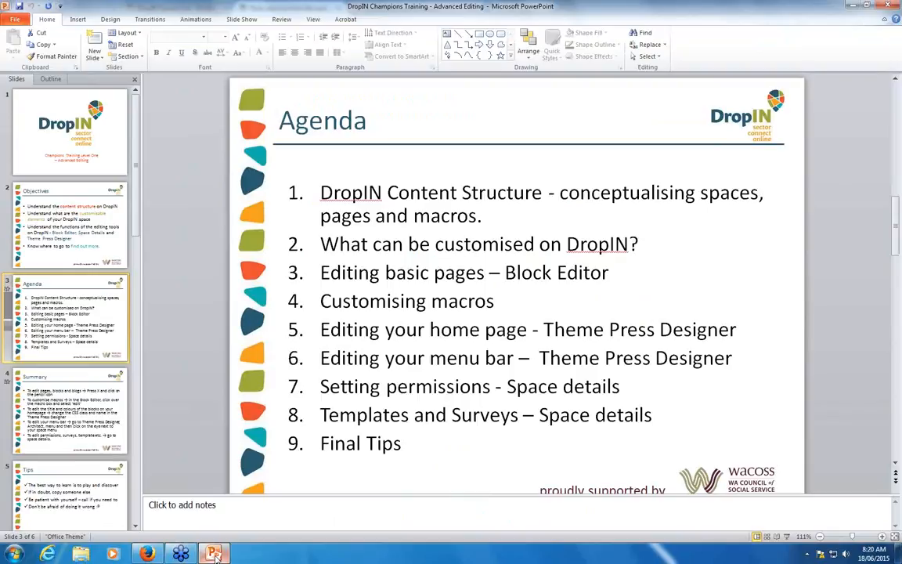
pyautogui.click(214, 553)
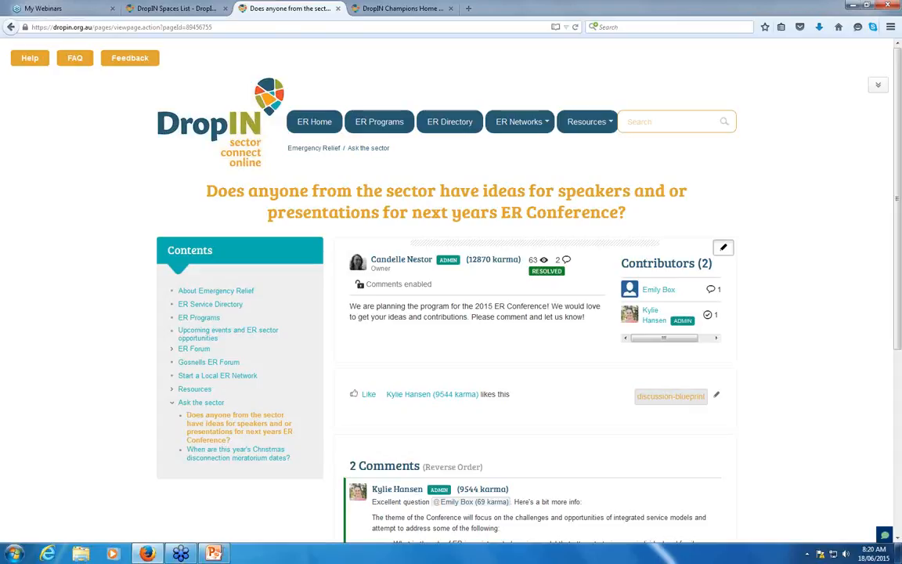
# Open the Ask the sector page and examine its question and discussion list block in the editor without saving.
pyautogui.click(218, 409)
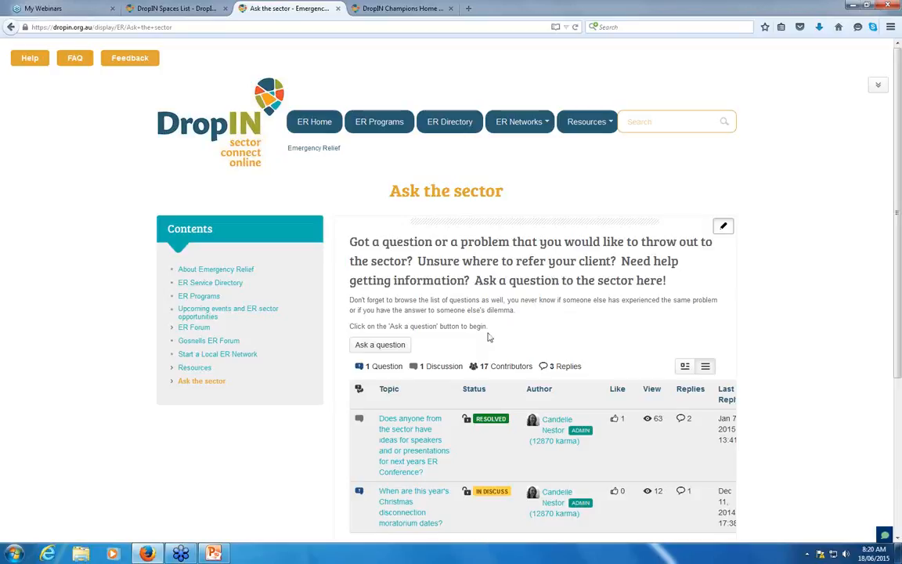
pyautogui.scroll(-2, 489, 337)
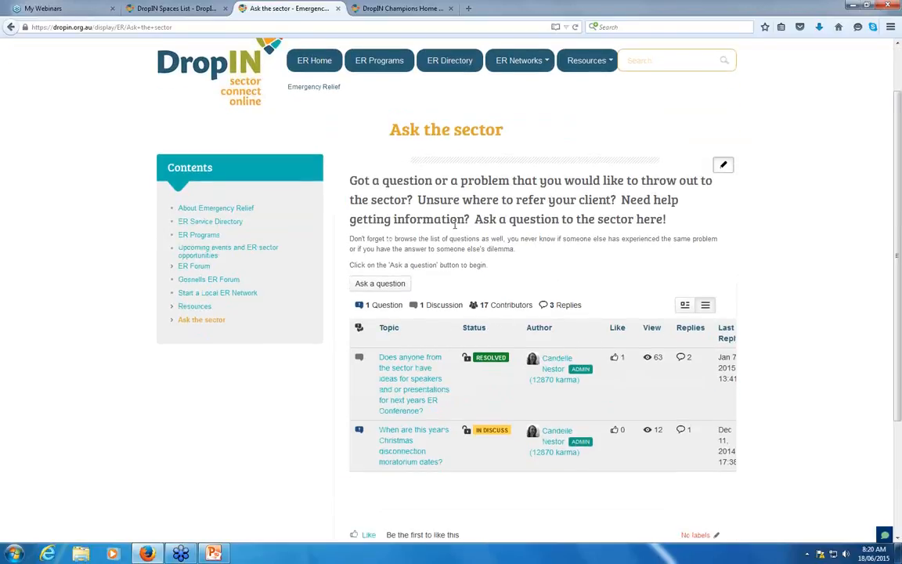
pyautogui.scroll(-2, 454, 225)
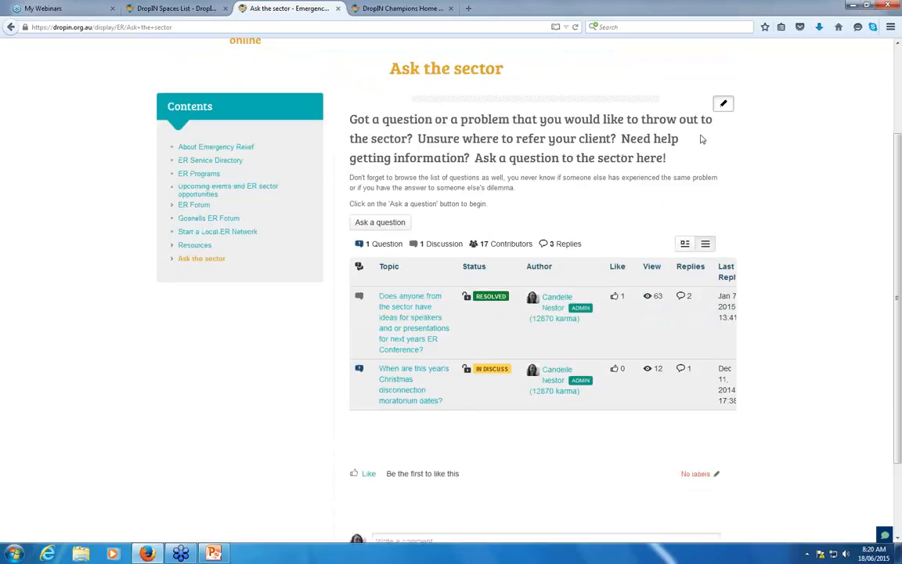
pyautogui.click(725, 105)
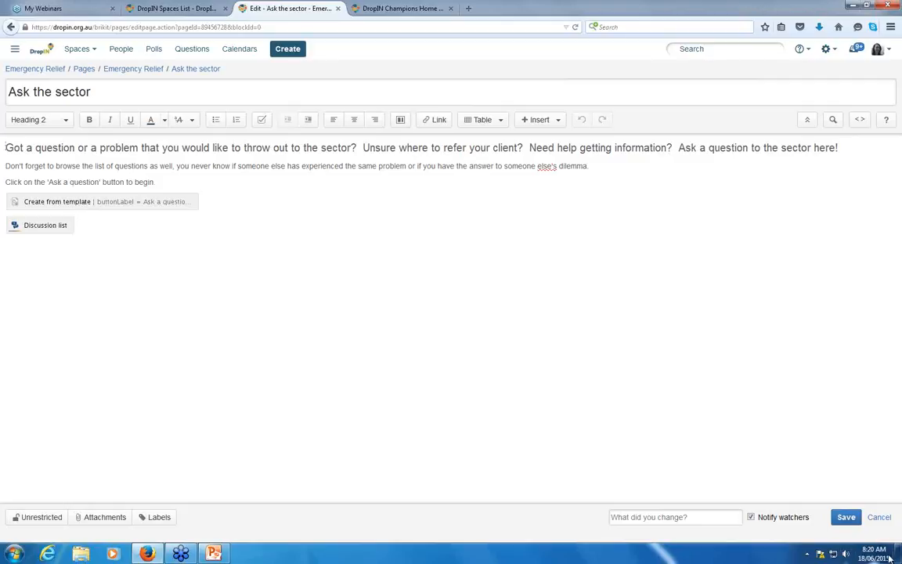
pyautogui.click(875, 528)
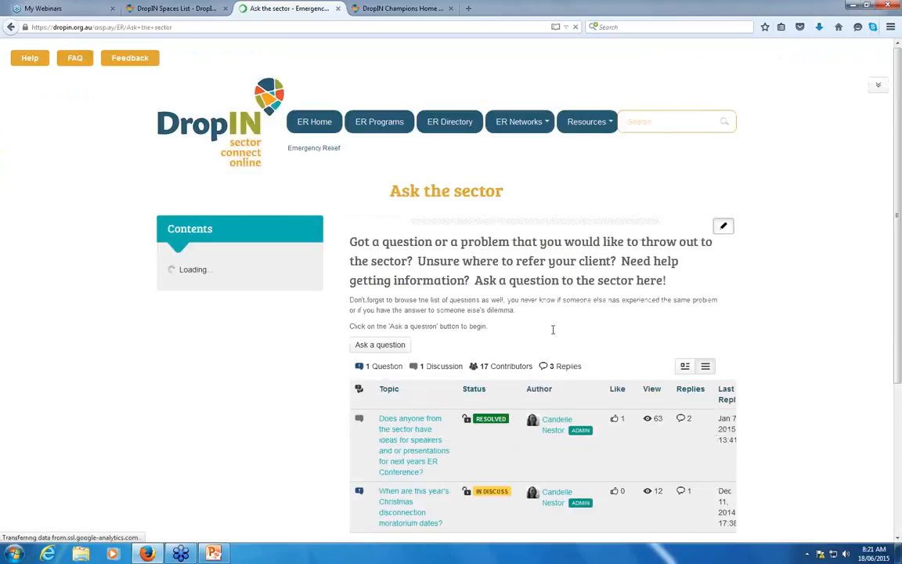
pyautogui.scroll(-1, 431, 375)
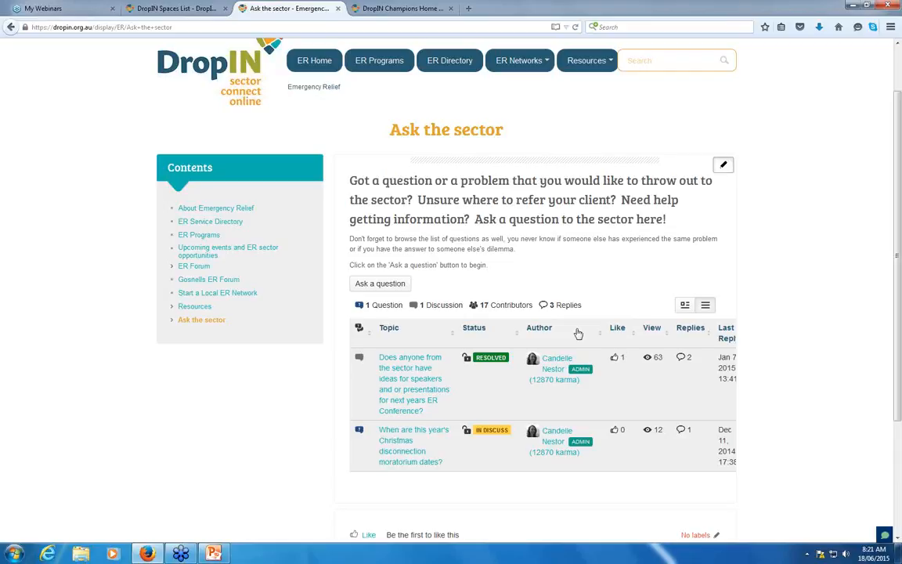
# Review the full list of Emergency Relief content templates, select the Discussion template and close the Create dialog without creating anything.
pyautogui.scroll(2, 577, 333)
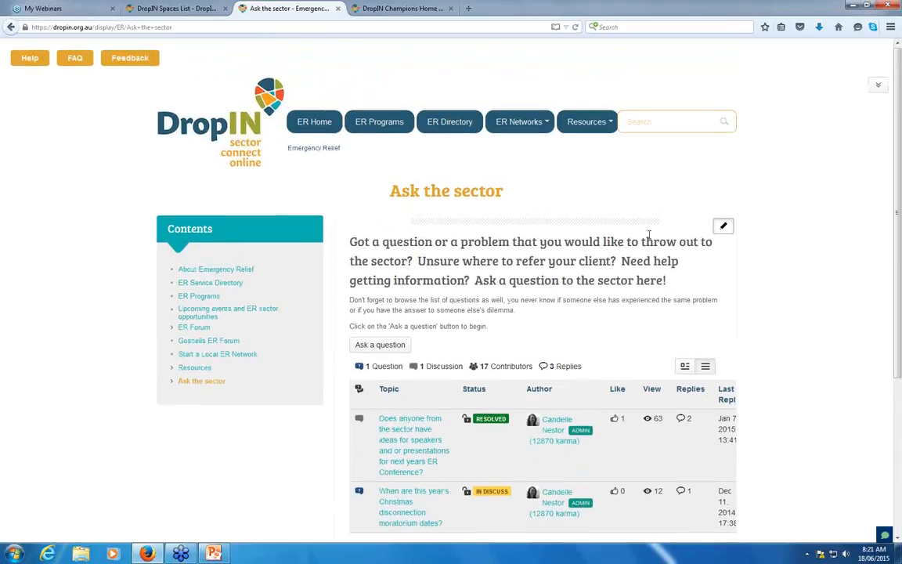
pyautogui.click(875, 87)
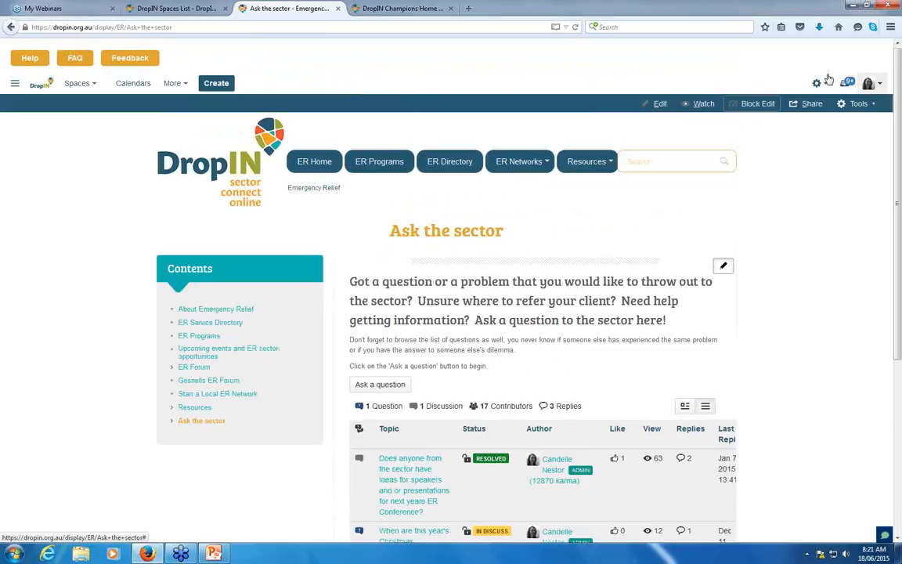
pyautogui.click(217, 83)
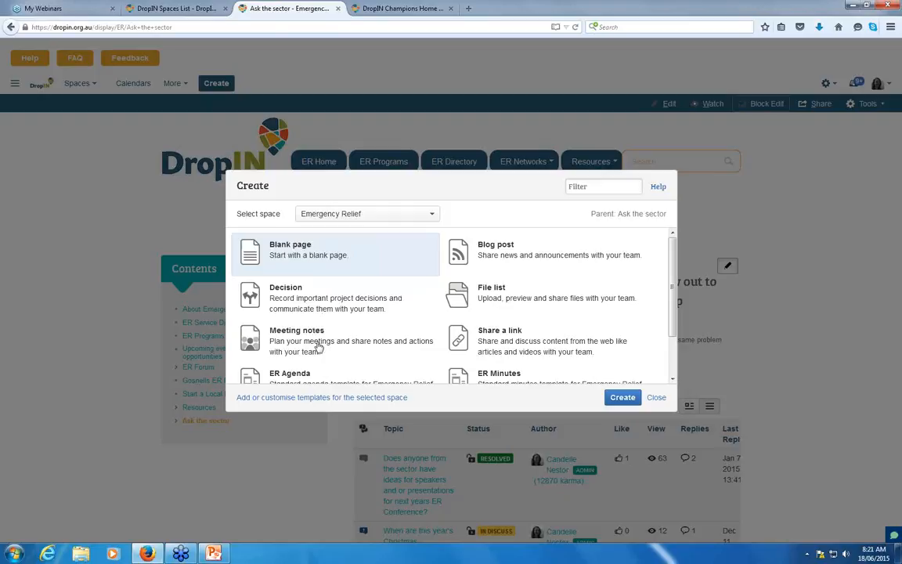
pyautogui.scroll(-2, 525, 357)
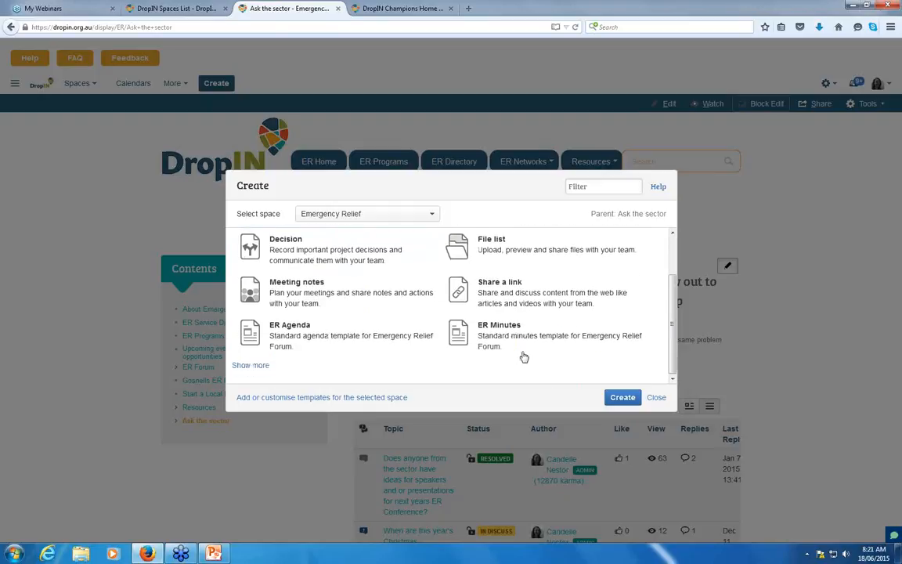
pyautogui.click(243, 365)
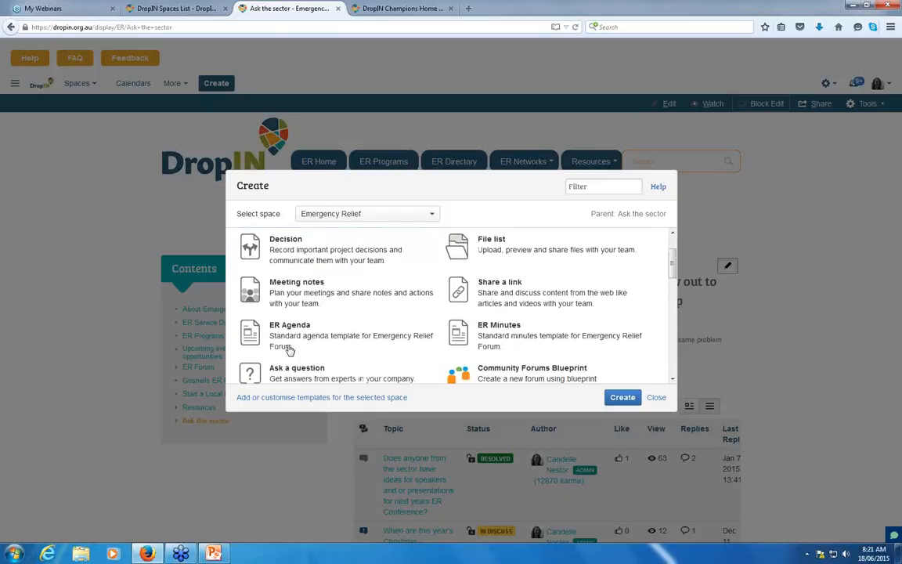
pyautogui.scroll(-4, 290, 350)
pyautogui.click(290, 314)
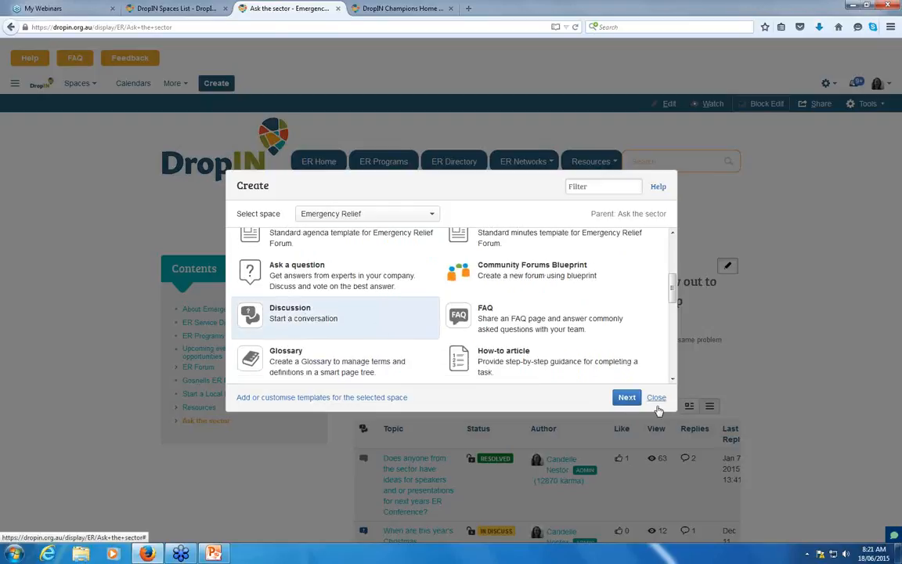
pyautogui.click(655, 398)
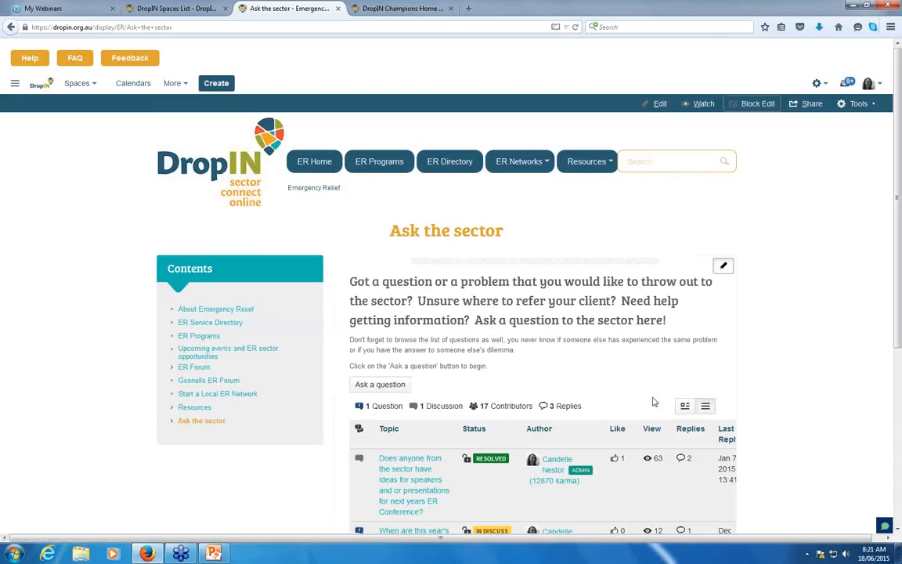
# Switch to PowerPoint, highlight the "Editing your home page - Theme Press Designer" agenda item and return to Firefox.
pyautogui.scroll(-3, 649, 396)
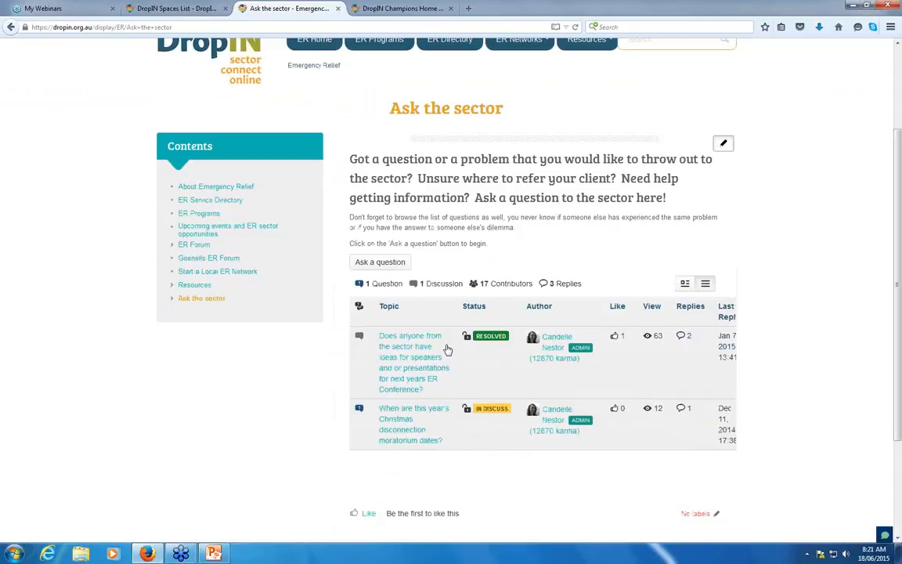
pyautogui.moveTo(220, 554)
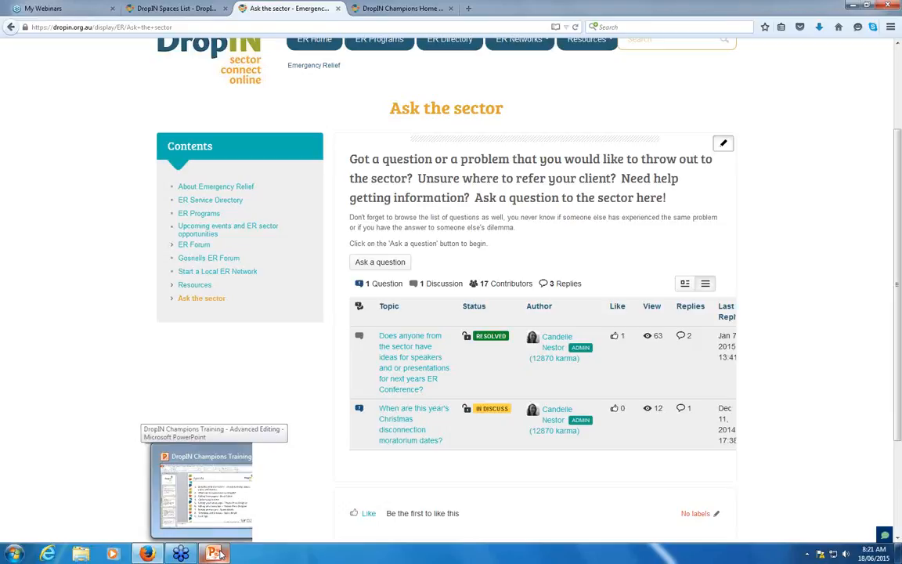
pyautogui.click(220, 554)
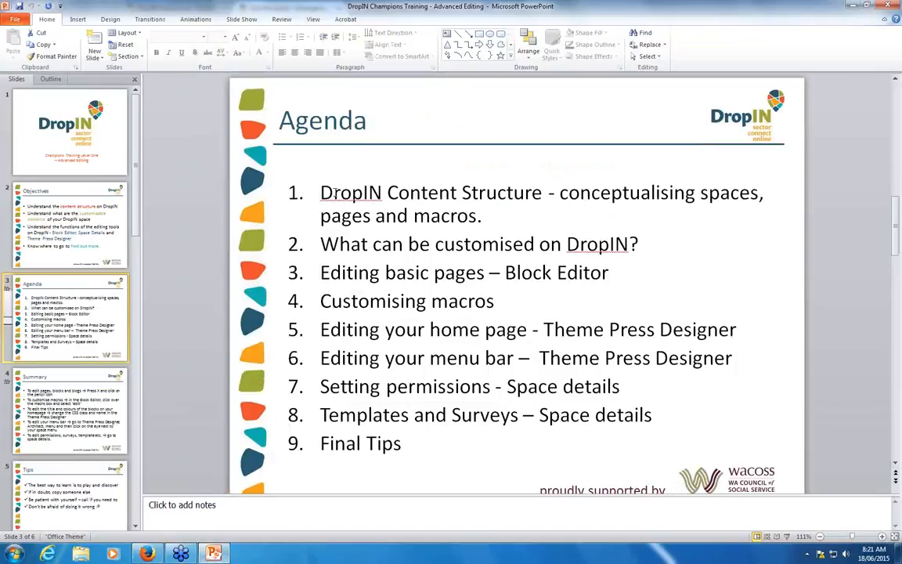
pyautogui.moveTo(318, 329)
pyautogui.mouseDown()
pyautogui.moveTo(675, 347)
pyautogui.moveTo(690, 332)
pyautogui.moveTo(707, 335)
pyautogui.mouseUp()
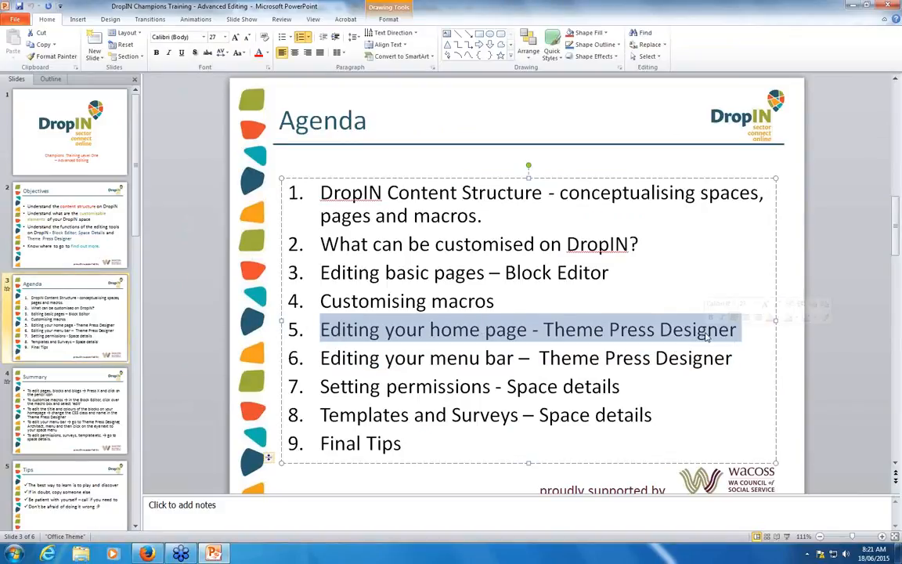
pyautogui.click(212, 553)
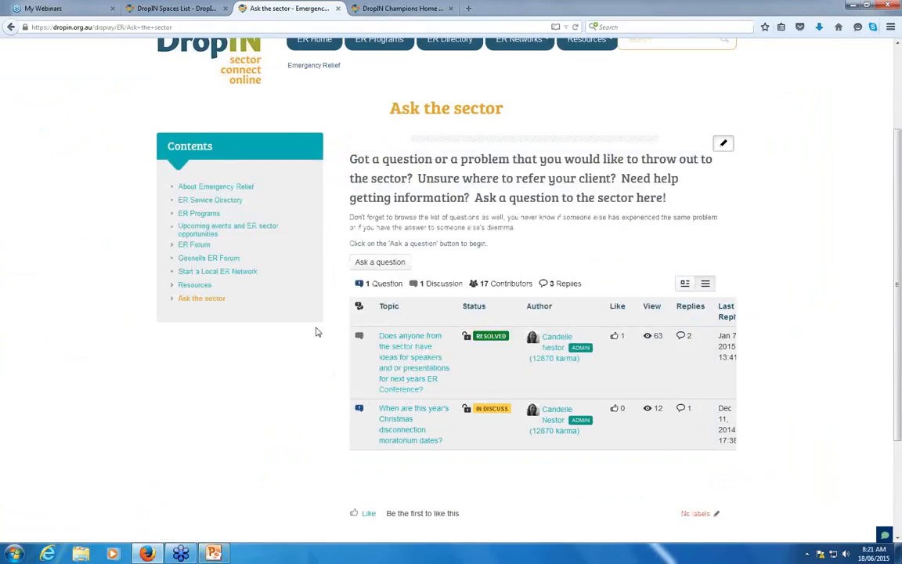
pyautogui.scroll(2, 315, 313)
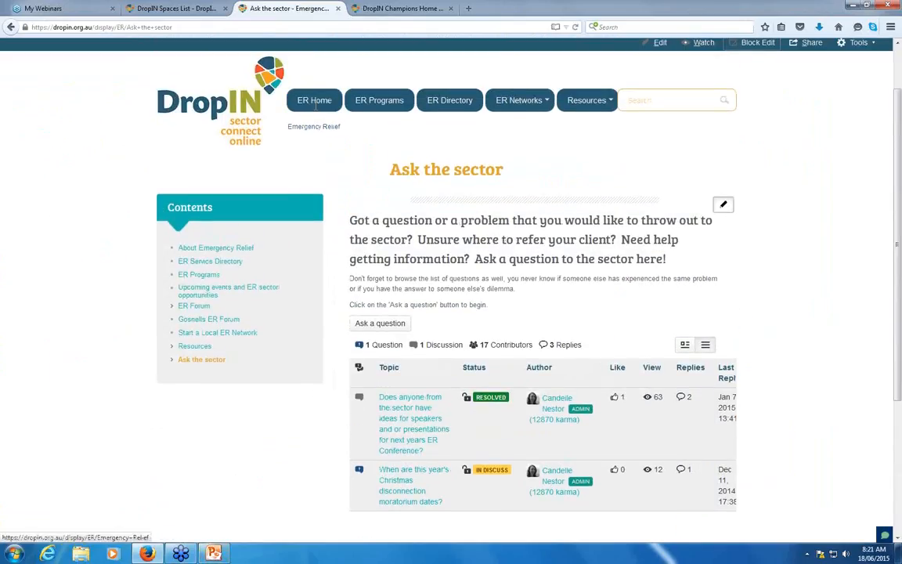
# Switch to the DropIN Champions home page and look over its Welcome, News, Polls and Training Calendar blocks.
pyautogui.click(361, 7)
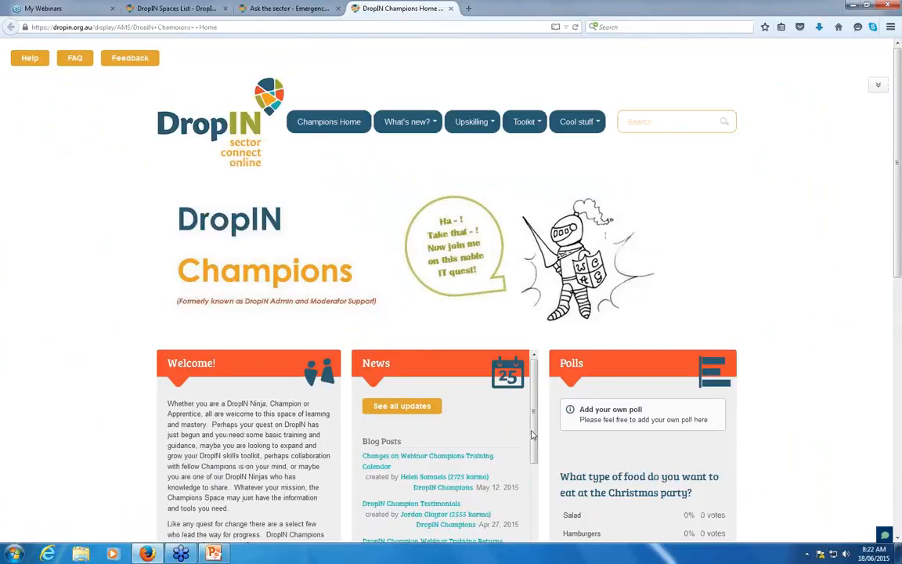
pyautogui.scroll(-3, 538, 398)
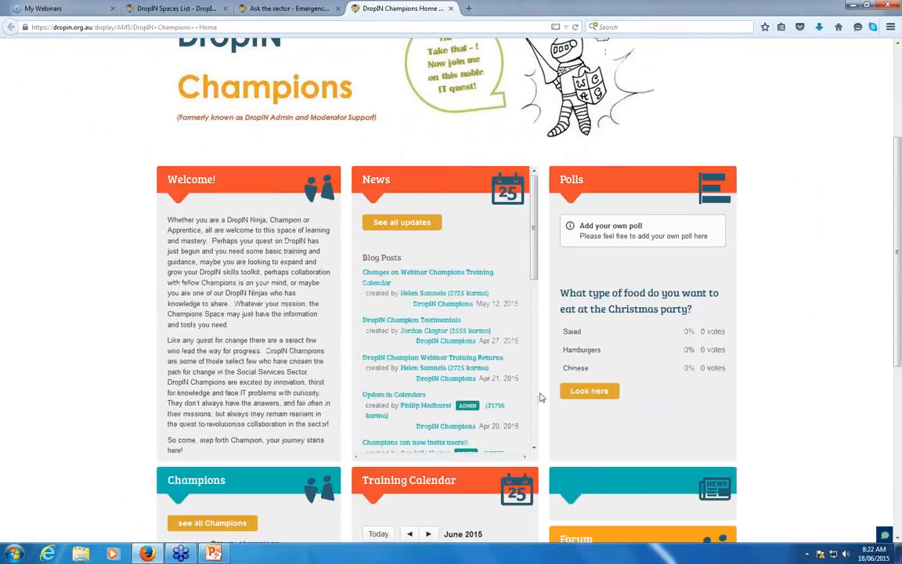
pyautogui.scroll(-1, 540, 398)
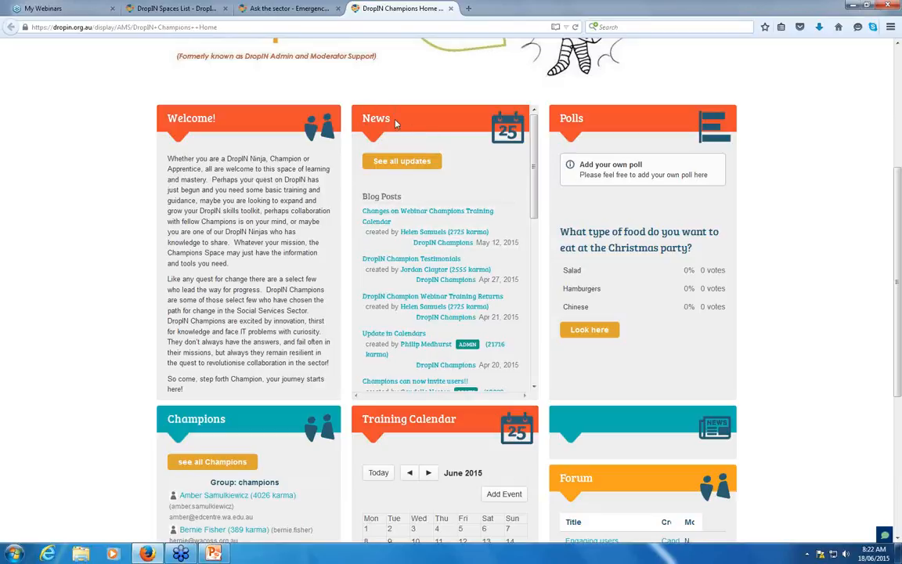
pyautogui.scroll(3, 396, 123)
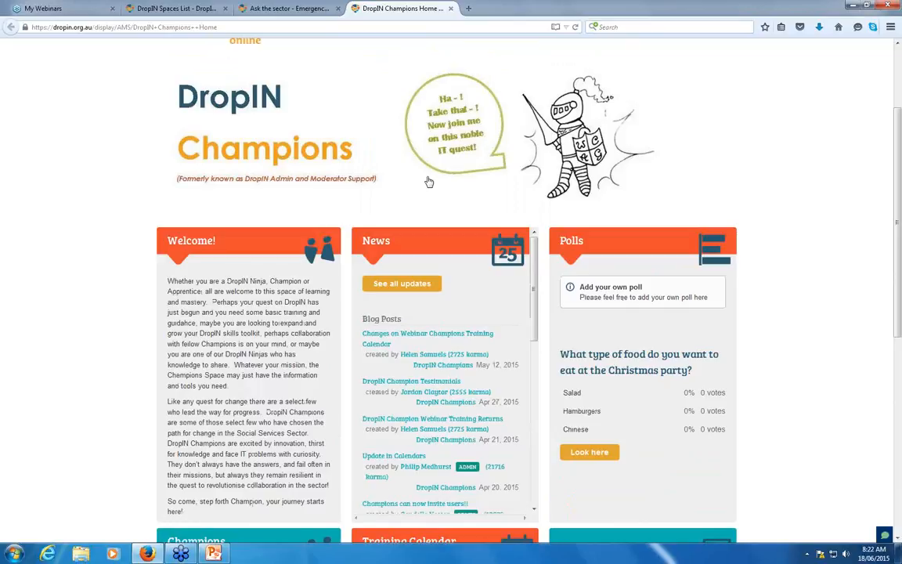
pyautogui.scroll(3, 631, 148)
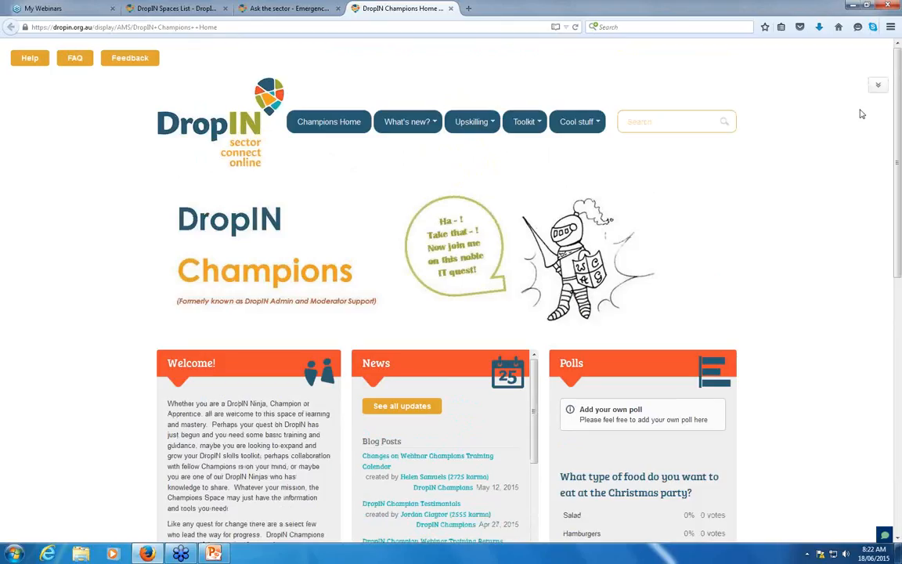
# Open the Theme Press Designer for the DropIN Champions home page and dismiss the unresponsive script warning.
pyautogui.click(877, 85)
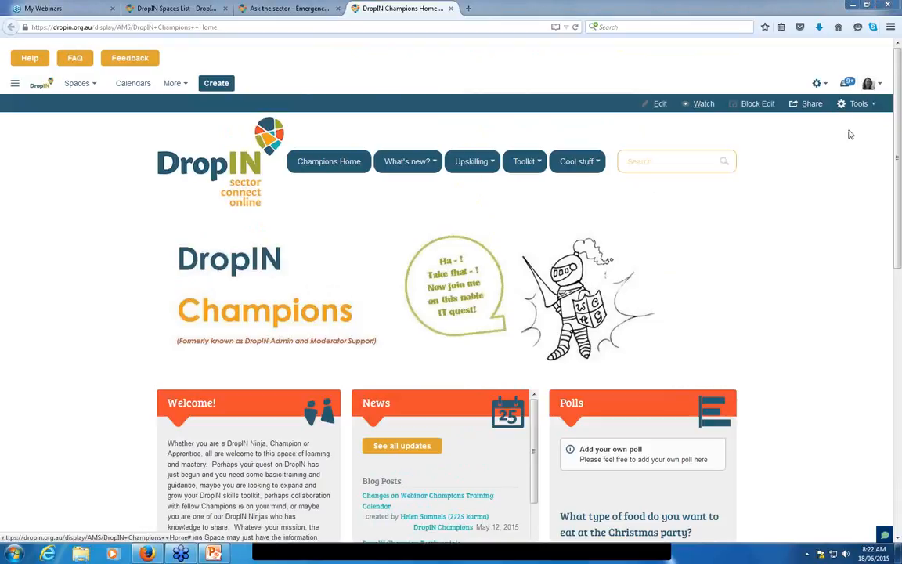
pyautogui.click(859, 103)
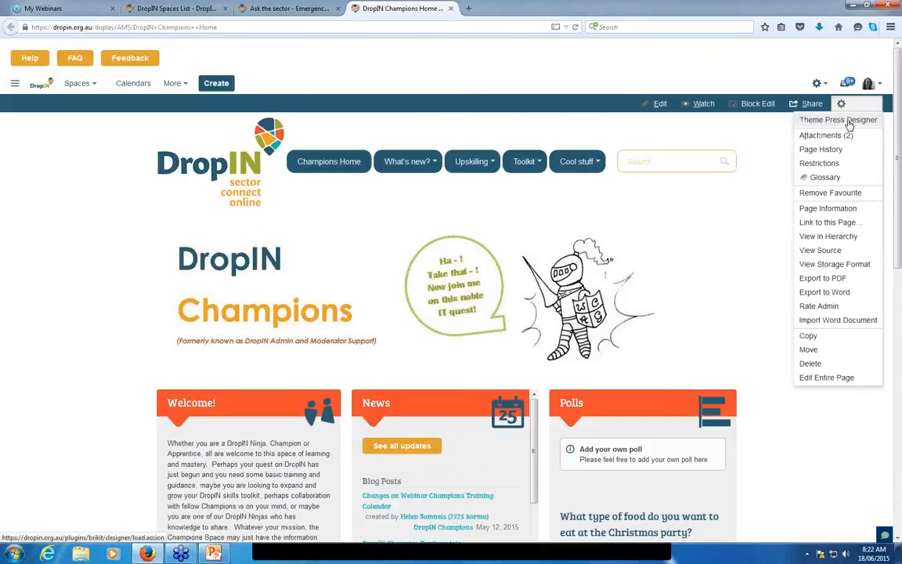
pyautogui.click(850, 122)
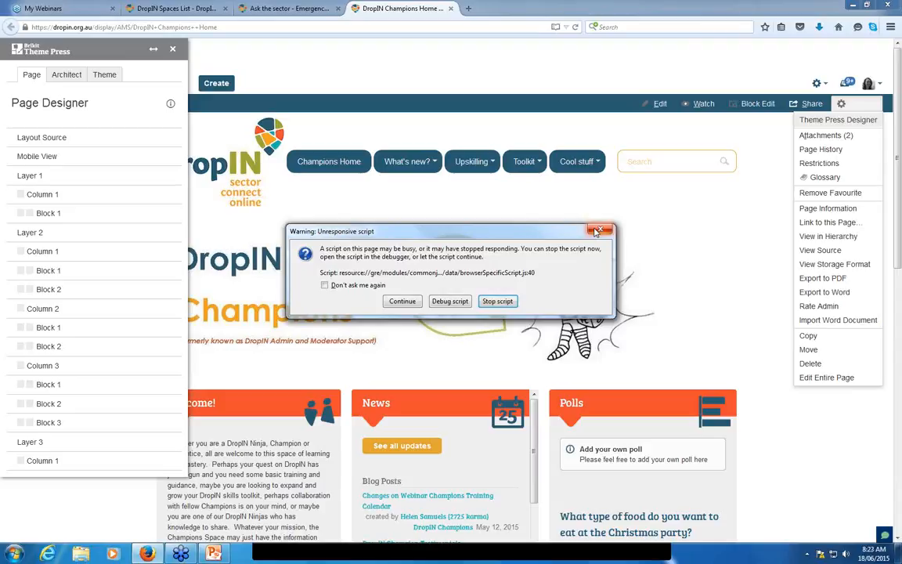
pyautogui.click(599, 230)
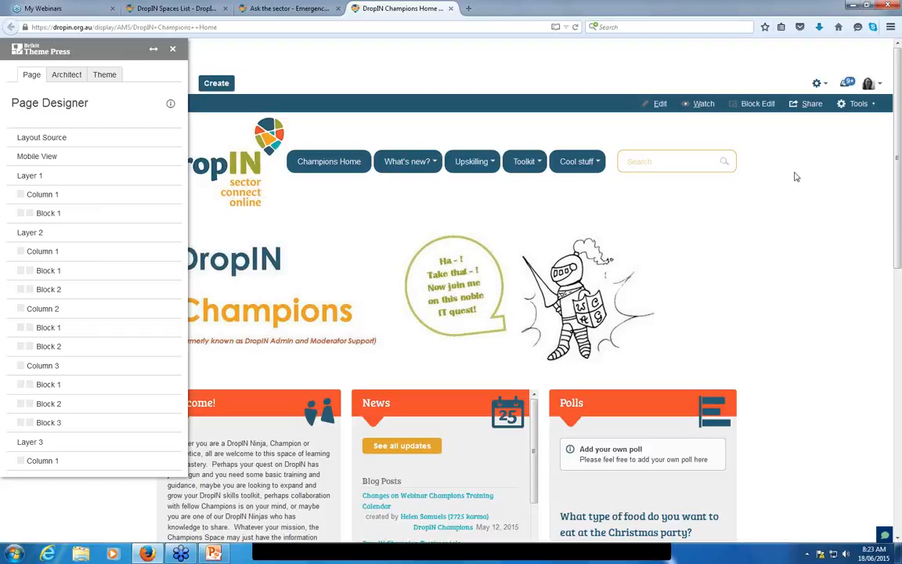
# Compare the Space Architect and Theme Designer options in Theme Press and return to the Page Designer's layers, columns and blocks.
pyautogui.scroll(-1, 803, 174)
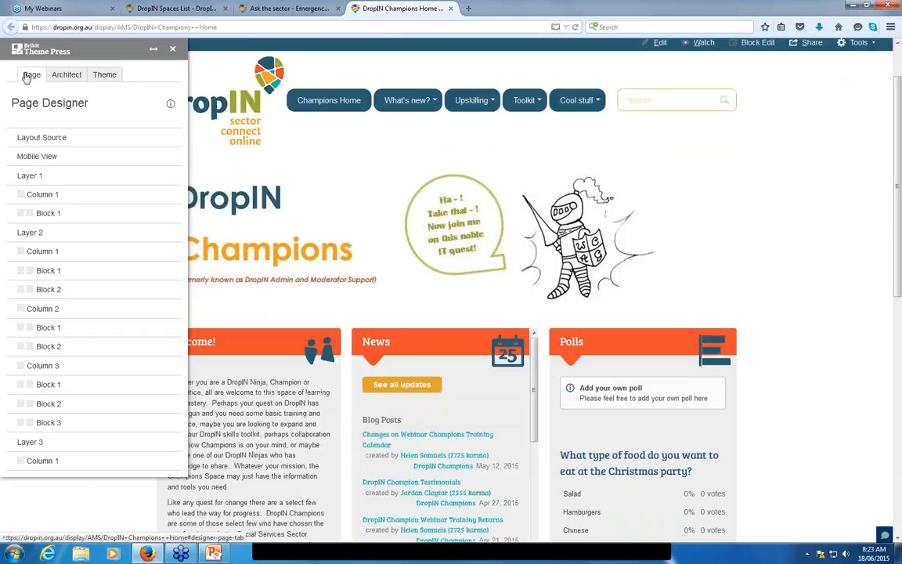
pyautogui.click(67, 76)
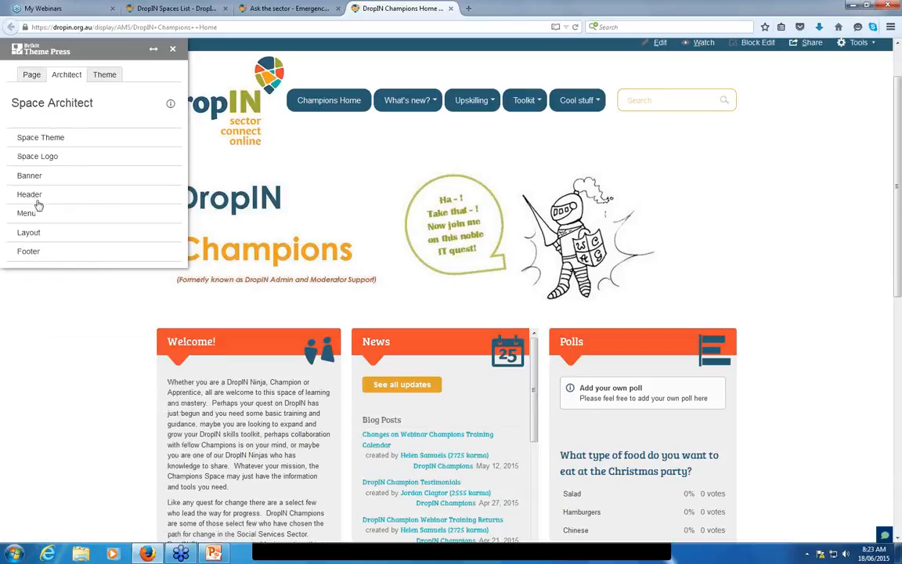
pyautogui.click(106, 78)
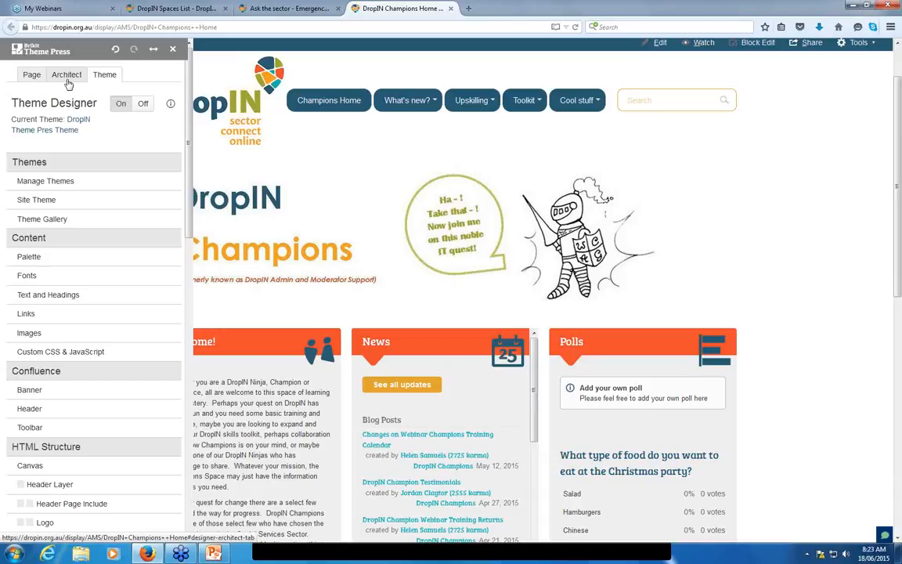
pyautogui.click(68, 81)
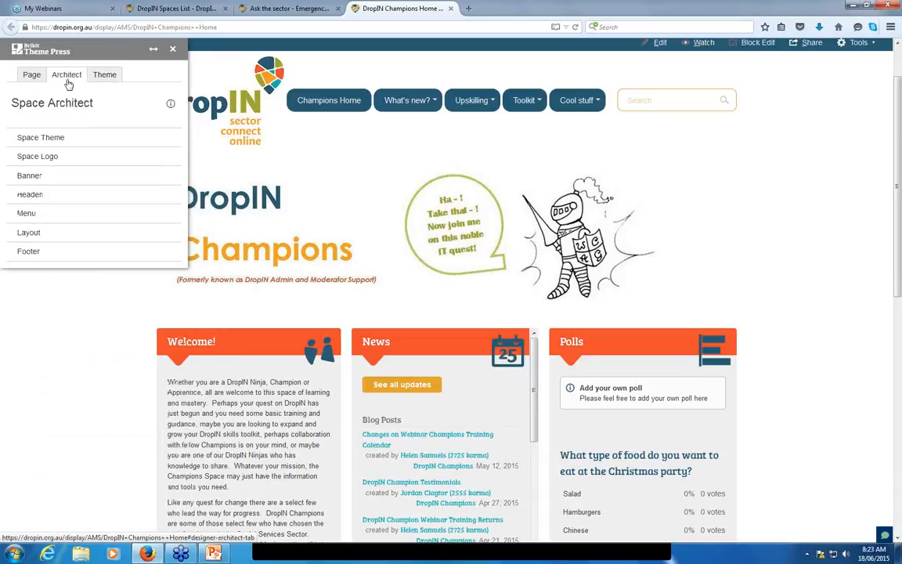
pyautogui.click(107, 78)
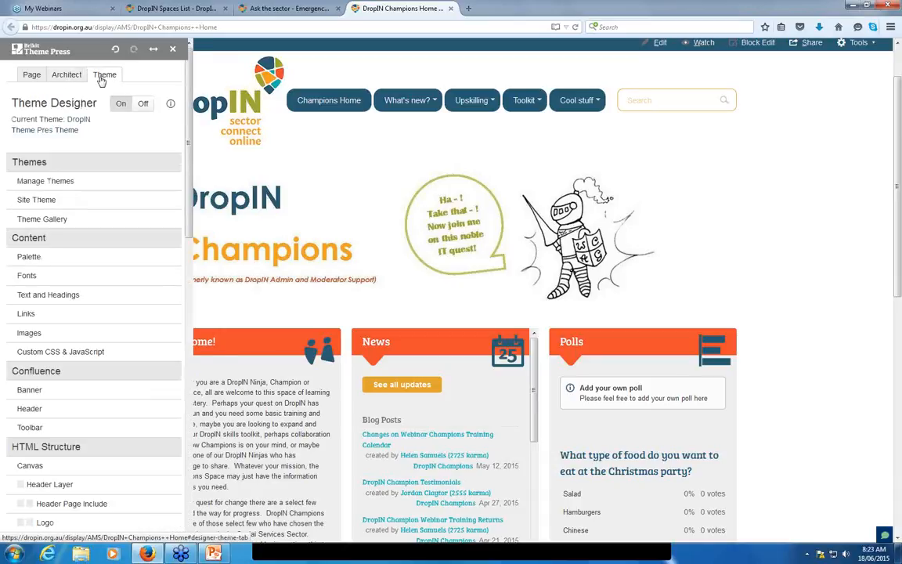
pyautogui.click(66, 78)
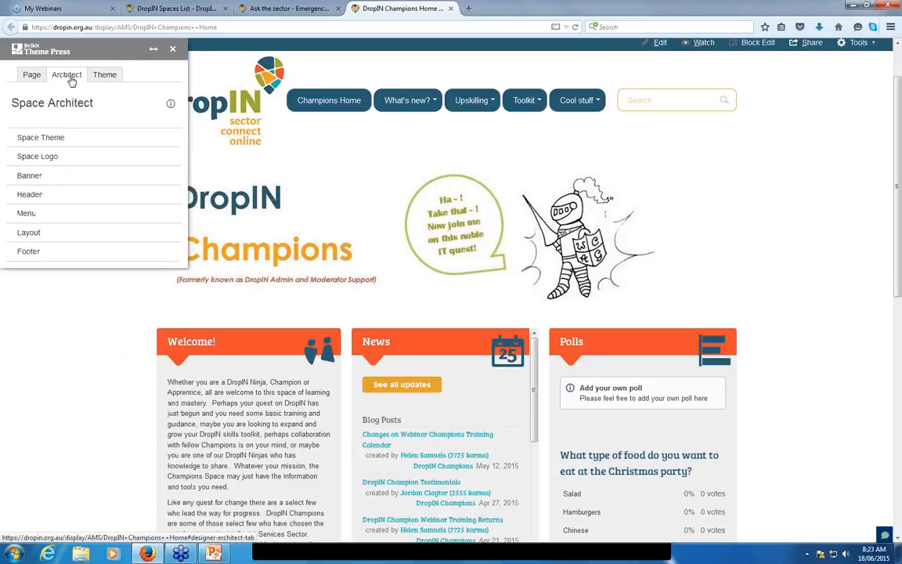
pyautogui.click(30, 76)
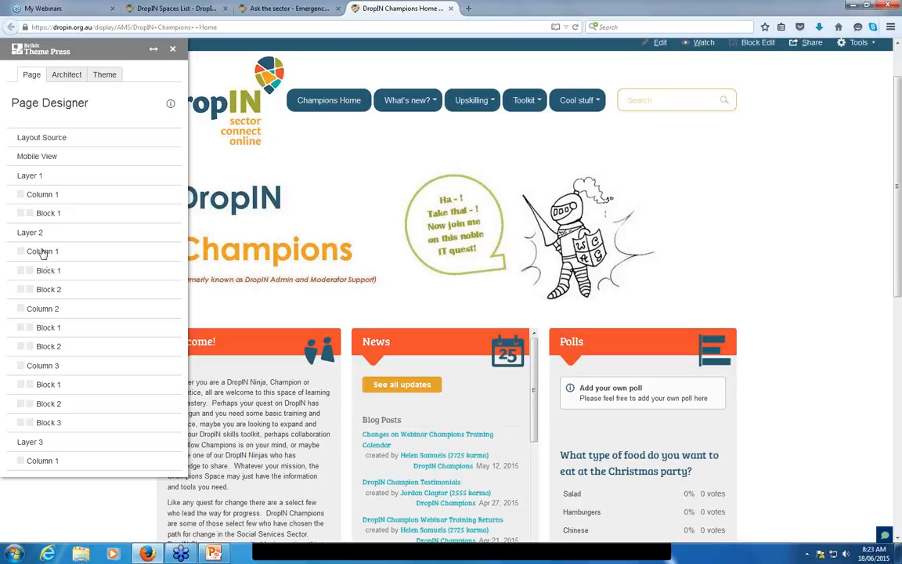
# Inspect which parts of the home page Layer 1 and Layer 2 cover, selecting each in the Page Designer.
pyautogui.click(29, 176)
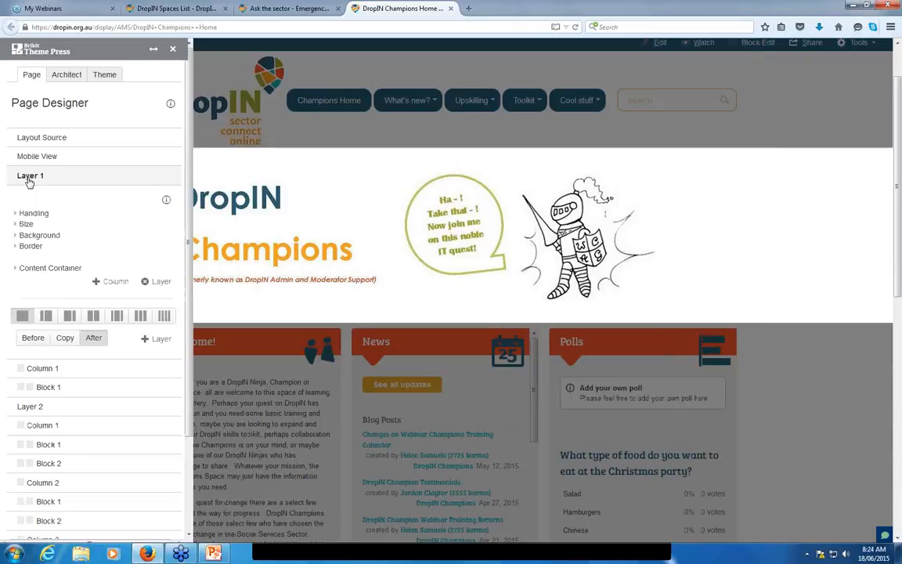
pyautogui.click(28, 177)
pyautogui.click(35, 234)
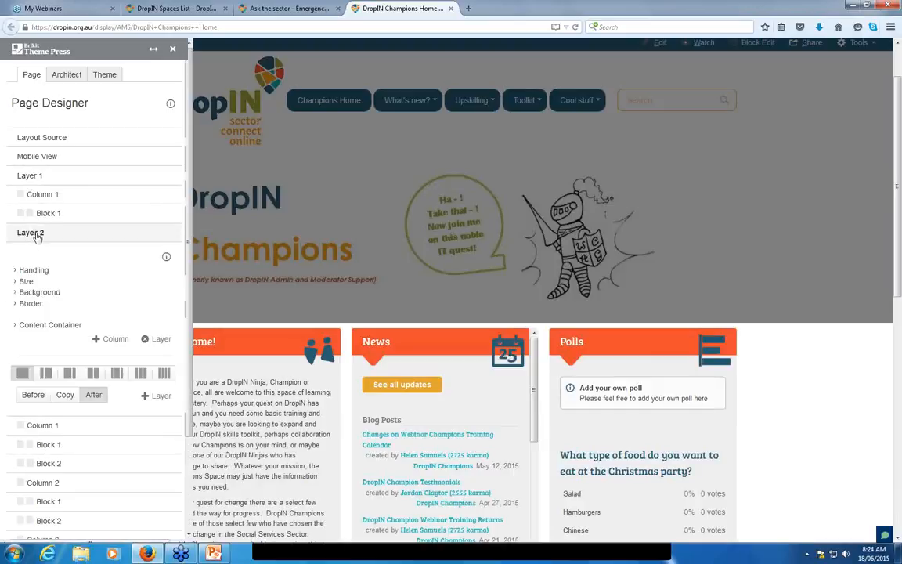
pyautogui.scroll(-5, 266, 217)
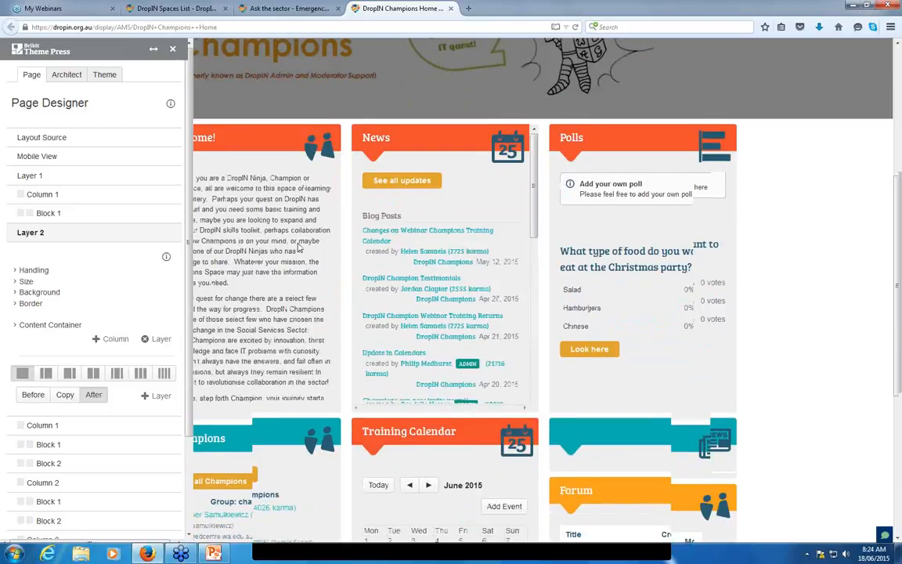
pyautogui.scroll(-5, 297, 247)
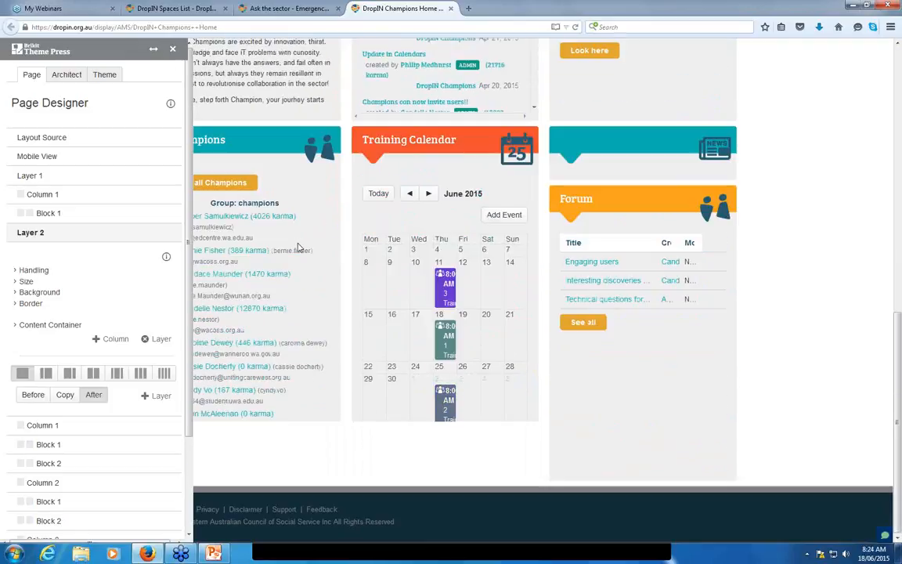
pyautogui.scroll(7, 297, 247)
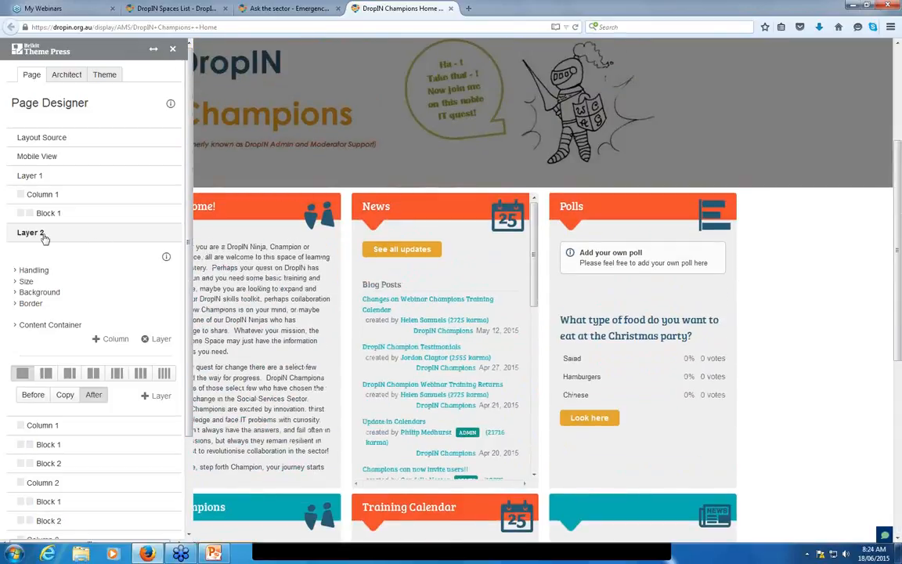
pyautogui.click(31, 234)
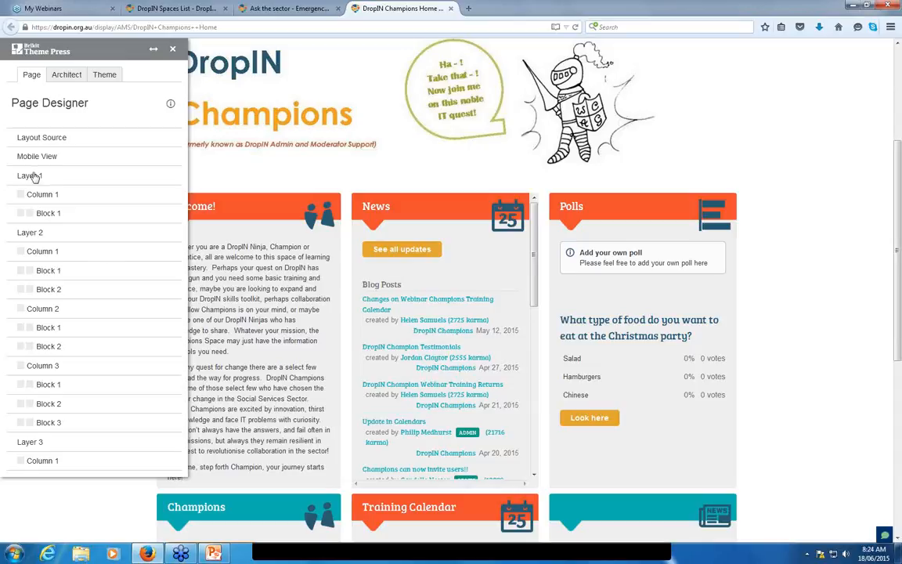
# Inspect the page areas covered by Layer 1's Column 1 and Layer 2's Columns 1, 2 and 3.
pyautogui.click(30, 175)
pyautogui.click(31, 176)
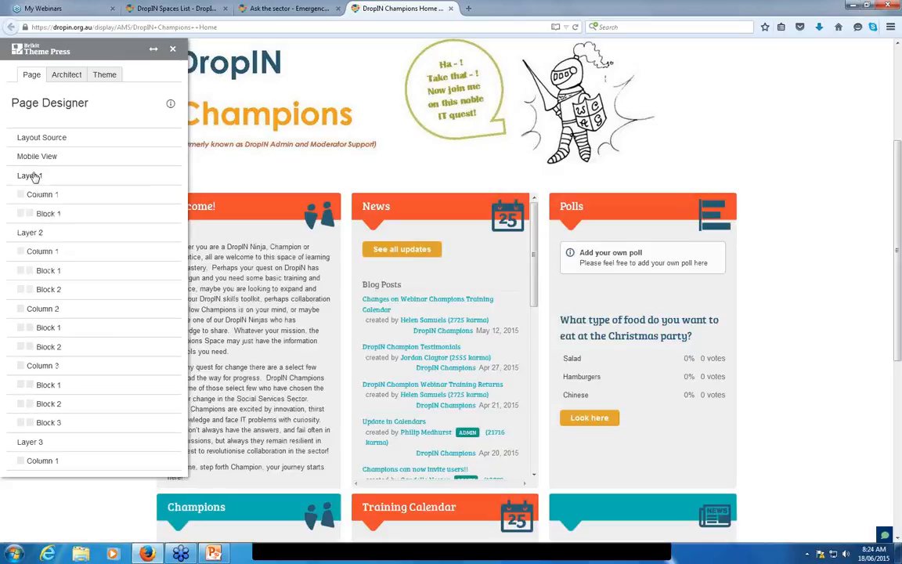
pyautogui.click(35, 195)
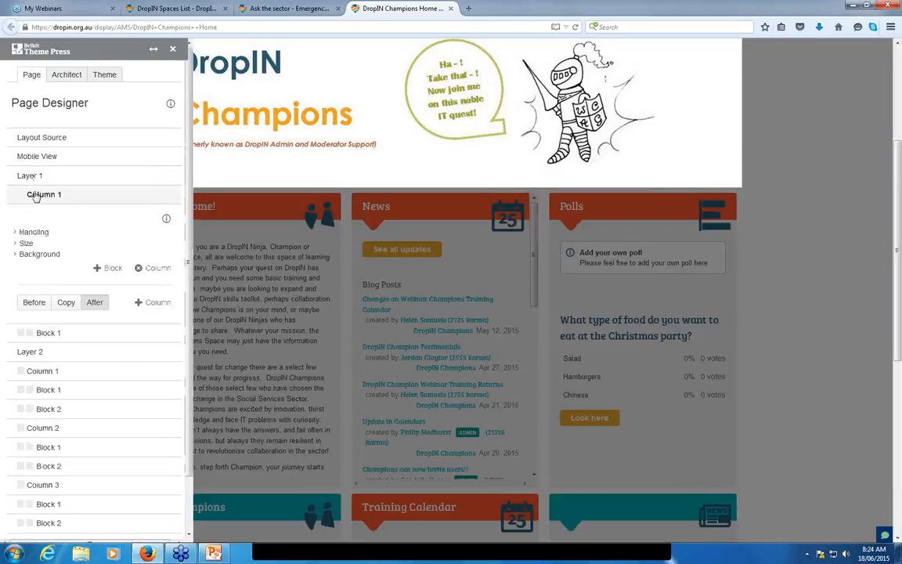
pyautogui.click(36, 195)
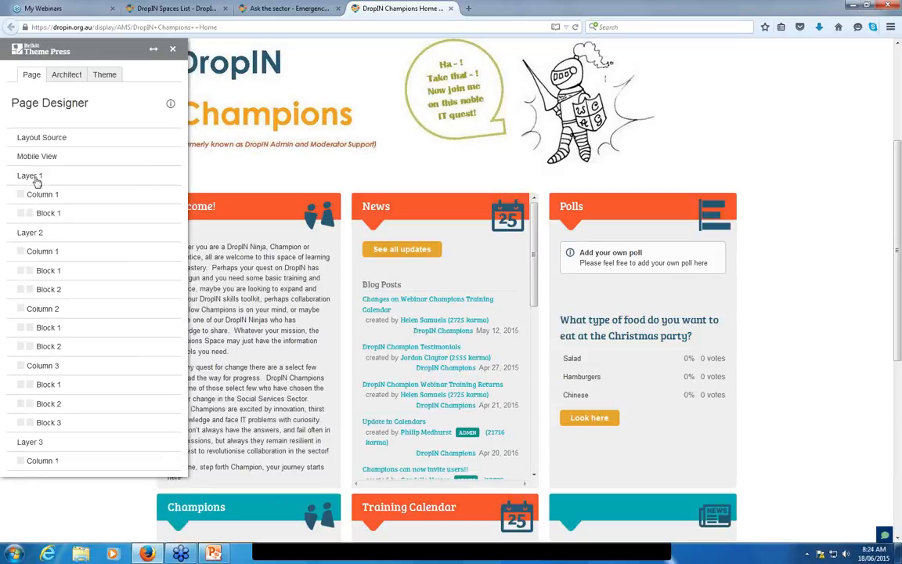
pyautogui.click(43, 252)
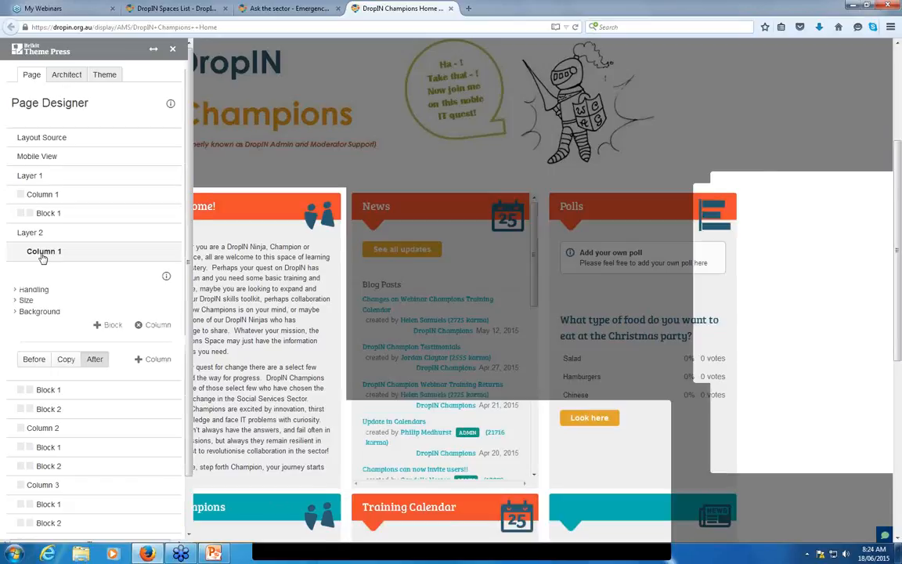
pyautogui.click(43, 252)
pyautogui.click(45, 309)
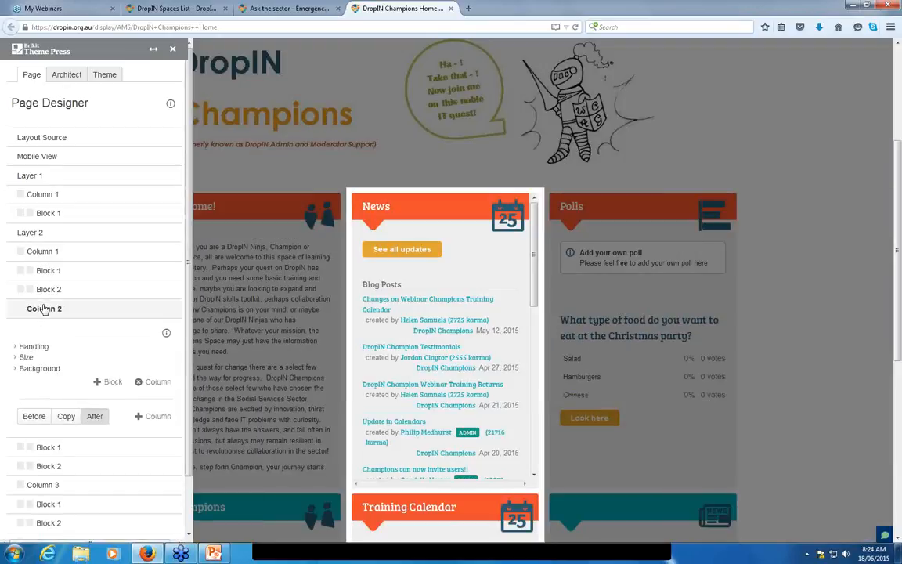
pyautogui.click(45, 310)
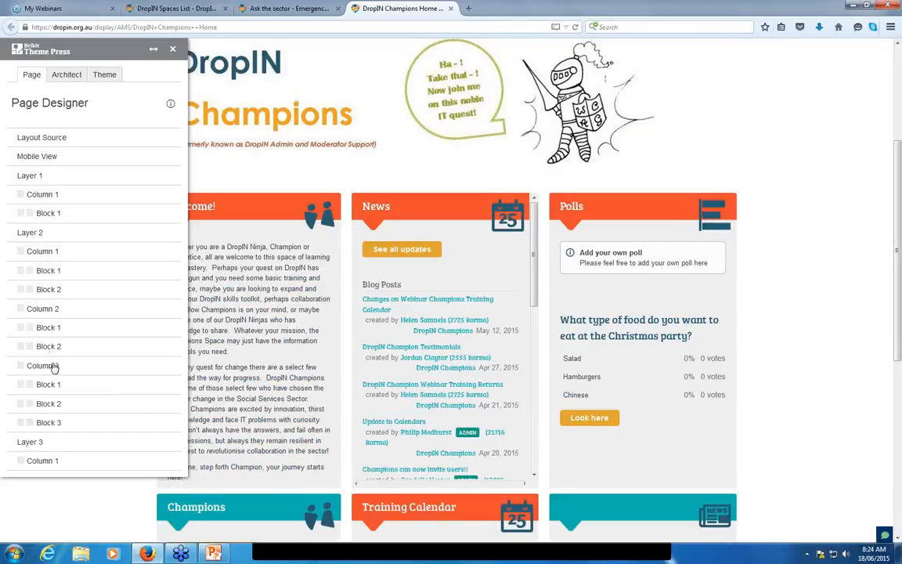
pyautogui.click(52, 366)
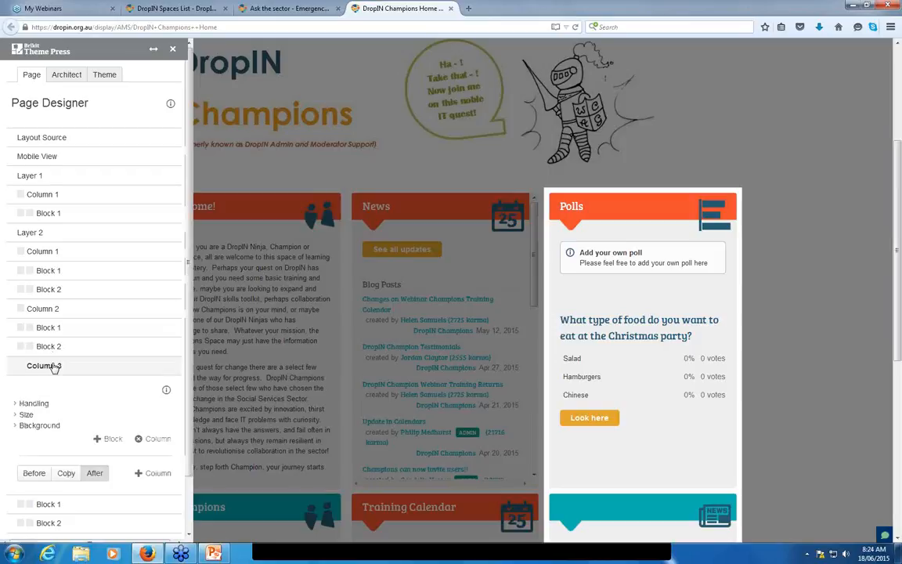
pyautogui.click(52, 366)
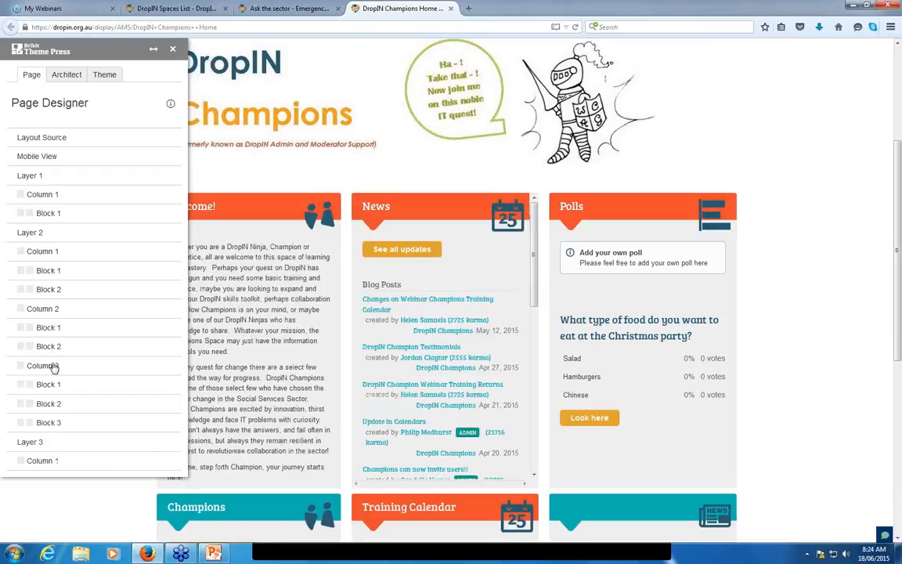
# Inspect Layer 2's blocks, selecting Block 1 in Column 1 and Blocks 1 and 2 in Column 2.
pyautogui.click(50, 272)
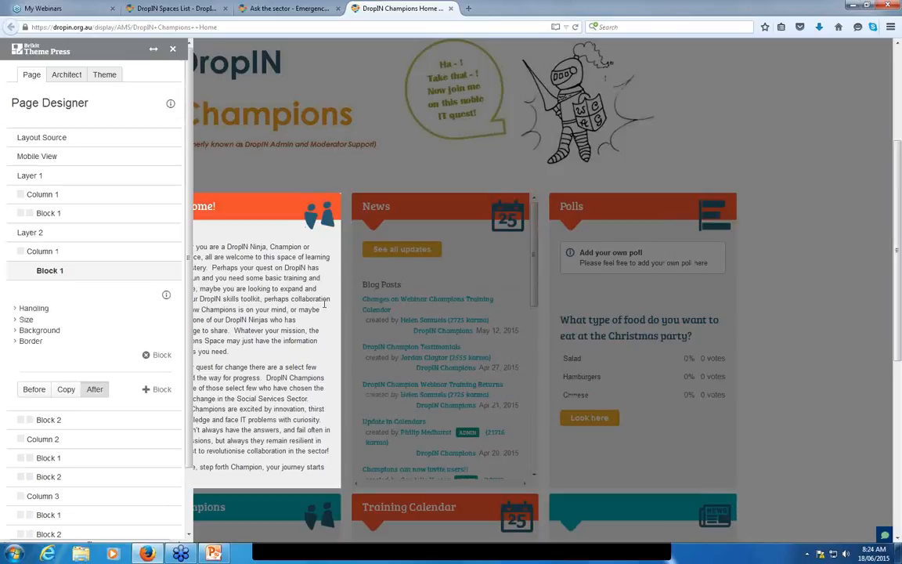
pyautogui.click(50, 271)
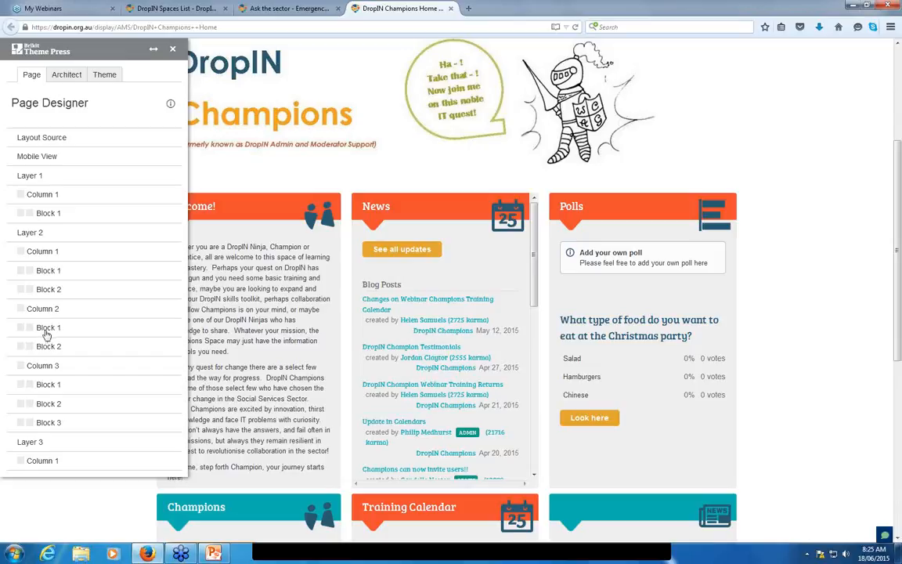
pyautogui.click(45, 329)
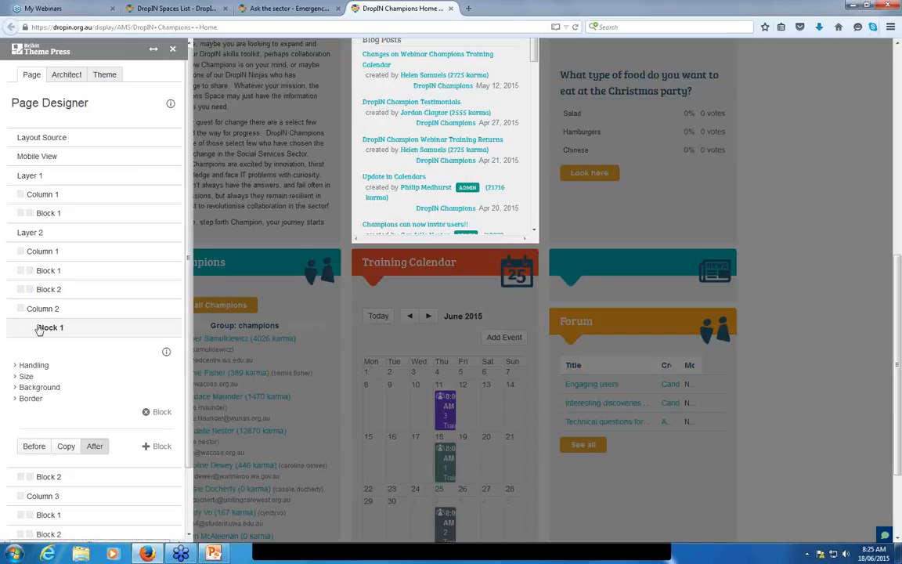
pyautogui.click(39, 328)
pyautogui.click(40, 328)
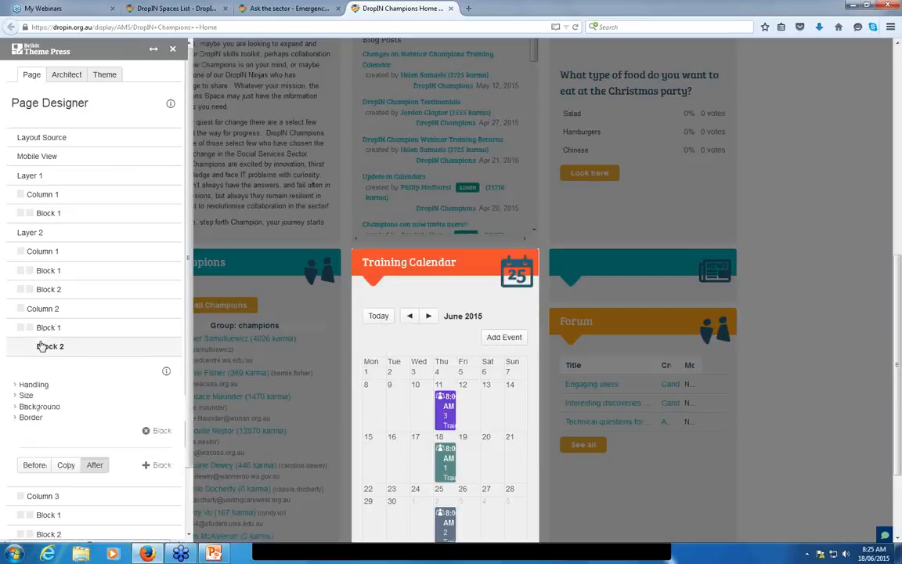
# In the Handling settings of the News block (Layer 2, Column 2, Block 1), change the CSS class title bar to titlebar_green.
pyautogui.click(43, 329)
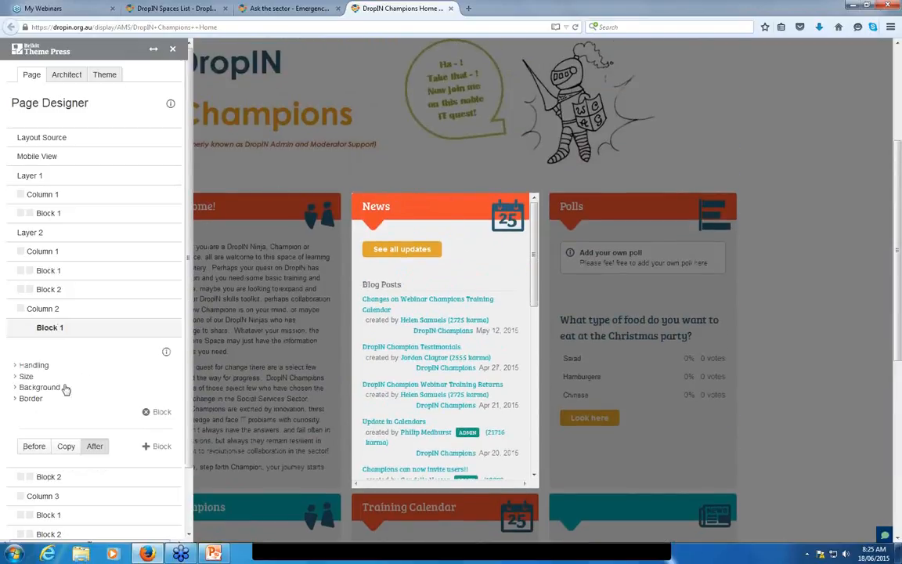
pyautogui.click(15, 366)
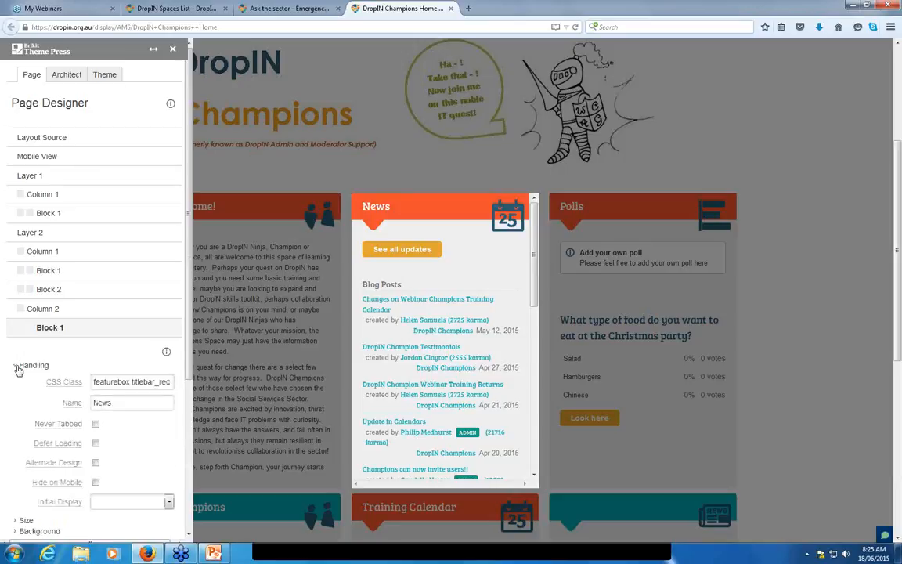
pyautogui.scroll(-1, 18, 370)
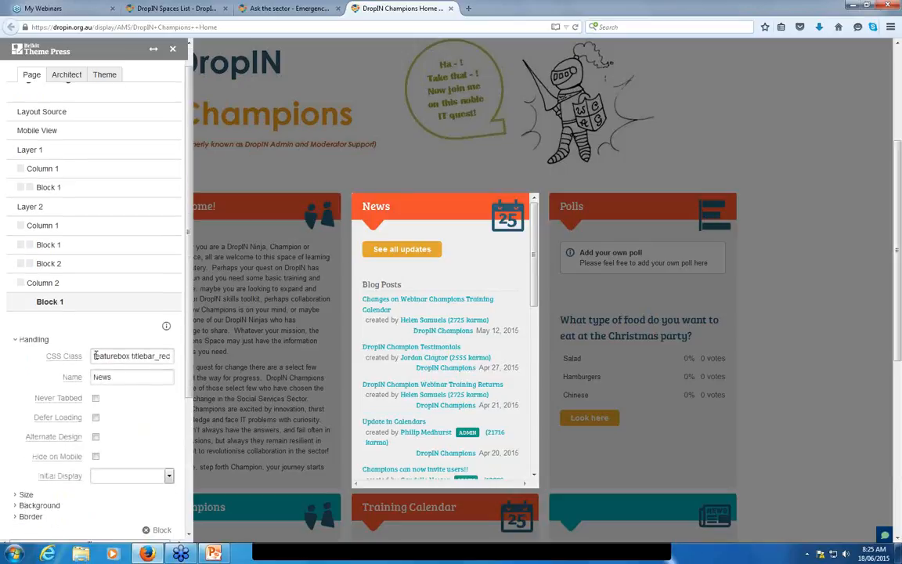
pyautogui.tripleClick(94, 355)
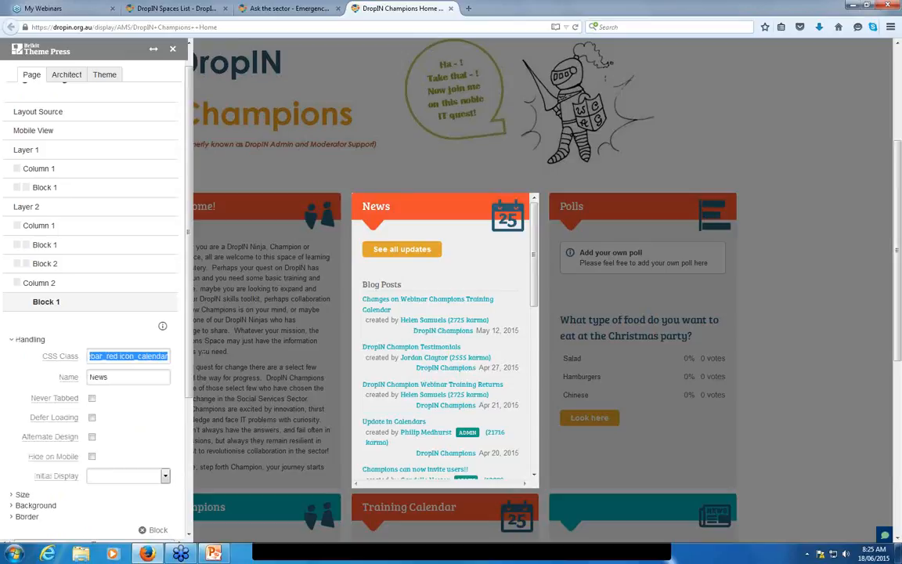
pyautogui.click(149, 356)
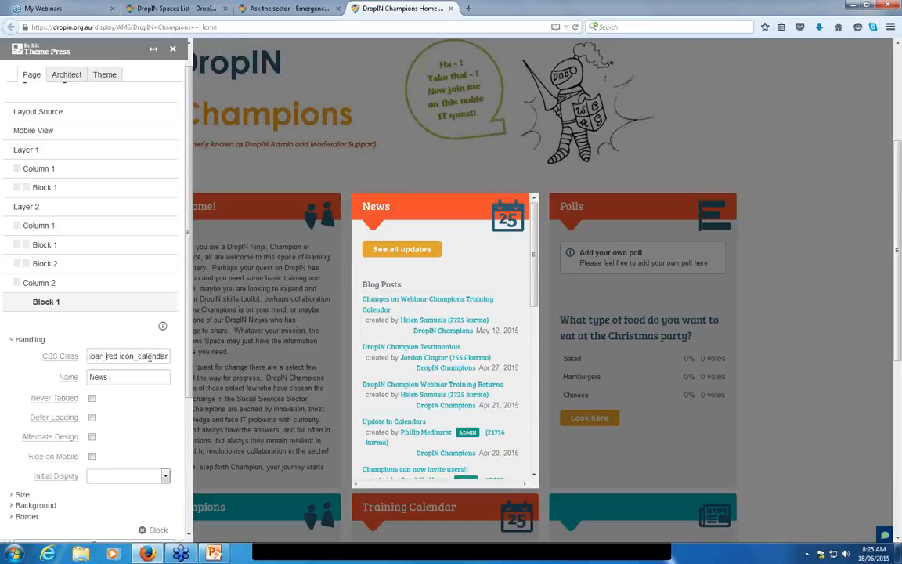
pyautogui.press('Home')
pyautogui.press('End')
pyautogui.write('icon_calend')
pyautogui.write('cyan')
pyautogui.press('BackSpace')
pyautogui.press('BackSpace')
pyautogui.press('BackSpace')
pyautogui.press('BackSpace')
pyautogui.write('green')
# Change the icon in the News block's CSS class to icon_news.
pyautogui.press('Right')
pyautogui.press('Right')
pyautogui.press('Right')
pyautogui.press('Right')
pyautogui.press('Right')
pyautogui.press('Right')
pyautogui.press('Right')
pyautogui.press('Right')
pyautogui.press('Right')
pyautogui.press('Right')
pyautogui.press('Right')
pyautogui.press('Right')
pyautogui.press('Right')
pyautogui.press('Right')
pyautogui.press('Left')
pyautogui.press('Left')
pyautogui.press('Left')
pyautogui.press('Left')
pyautogui.press('Left')
pyautogui.press('Left')
pyautogui.press('Left')
pyautogui.press('Left')
pyautogui.press('Left')
pyautogui.press('Left')
pyautogui.press('Left')
pyautogui.press('Left')
pyautogui.press('Left')
pyautogui.press('Left')
pyautogui.press('Left')
pyautogui.press('Left')
pyautogui.press('Left')
pyautogui.write('ws')
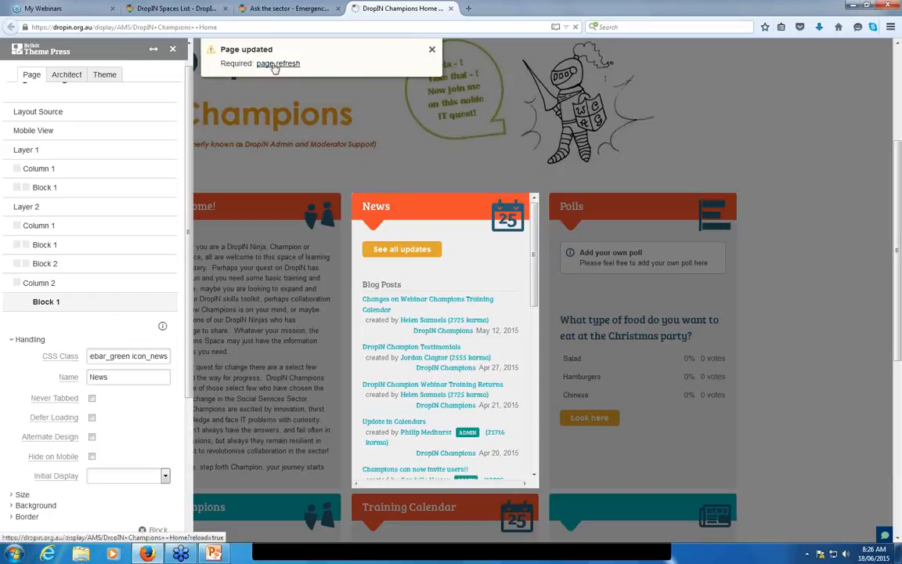
# Refresh the home page, dismiss the unresponsive script warning and look over the restyled News block.
pyautogui.click(276, 65)
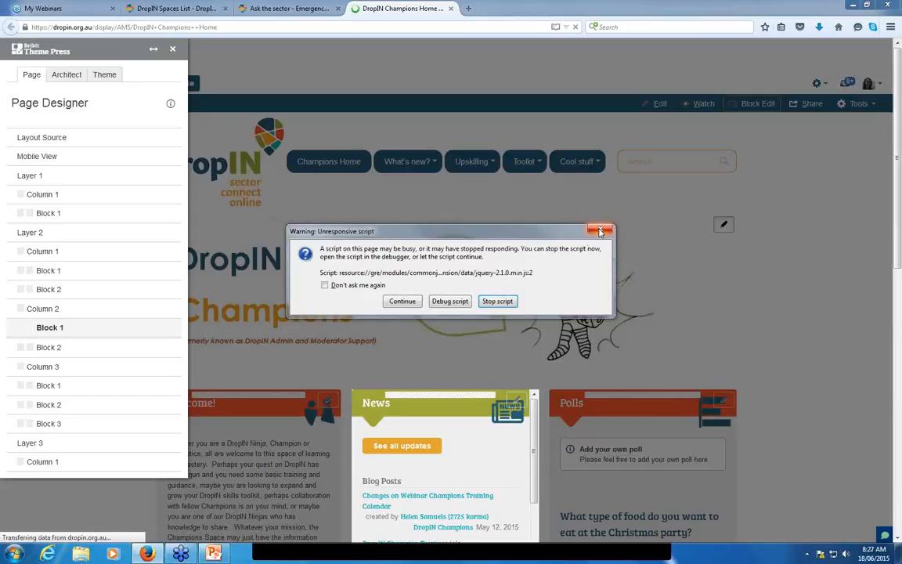
pyautogui.click(600, 231)
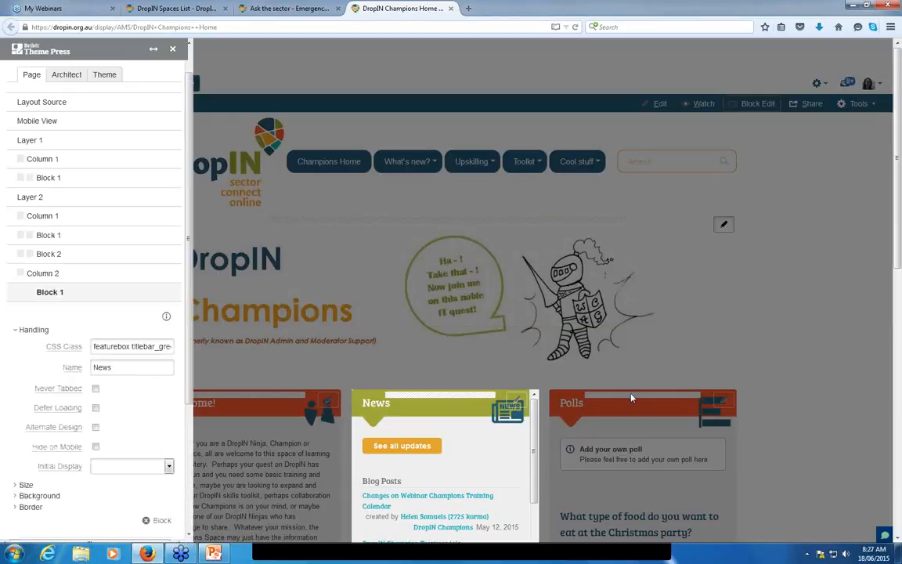
pyautogui.scroll(-5, 581, 418)
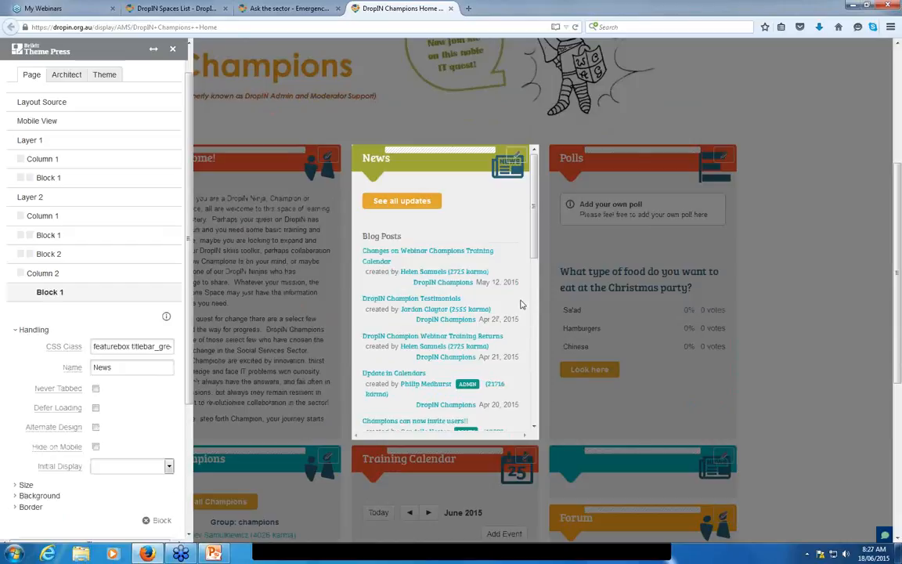
pyautogui.scroll(-2, 519, 298)
pyautogui.scroll(2, 513, 289)
# Review the full CSS class text of the News block.
pyautogui.moveTo(92, 345); pyautogui.dragTo(190, 345)
pyautogui.click(131, 346)
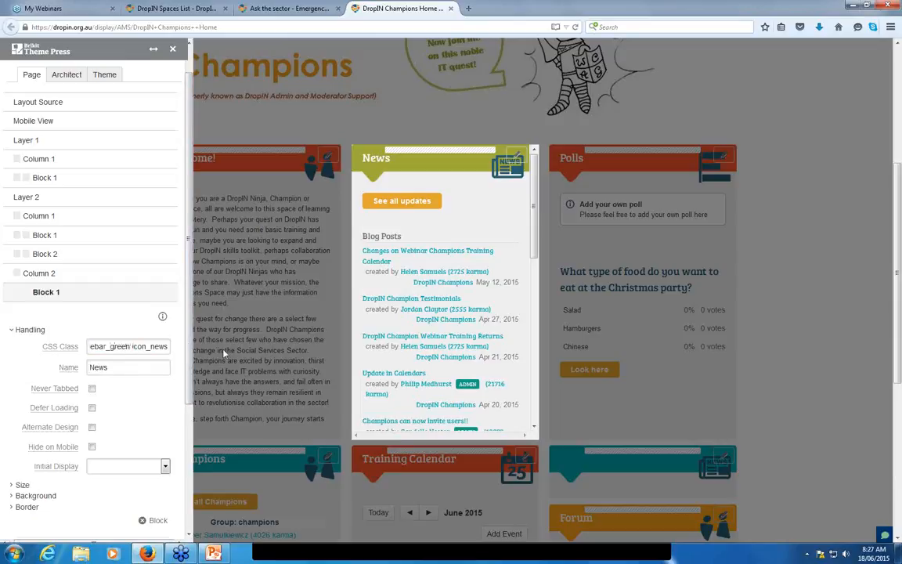
pyautogui.press('Left')
pyautogui.press('Left')
pyautogui.press('Left')
pyautogui.press('Left')
pyautogui.press('Left')
pyautogui.press('Left')
# Rename the News block to "Updates" in its Handling settings.
pyautogui.click(124, 366)
pyautogui.press('BackSpace')
pyautogui.press('BackSpace')
pyautogui.press('BackSpace')
pyautogui.press('BackSpace')
pyautogui.write('Updates')
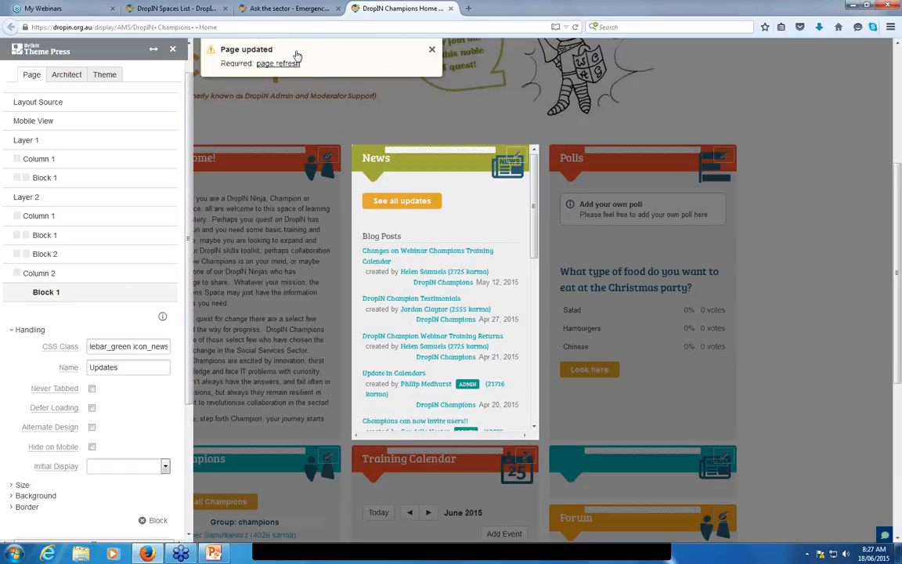
# Refresh the page to apply the new block name, dismiss the script warning and deselect the block.
pyautogui.click(289, 64)
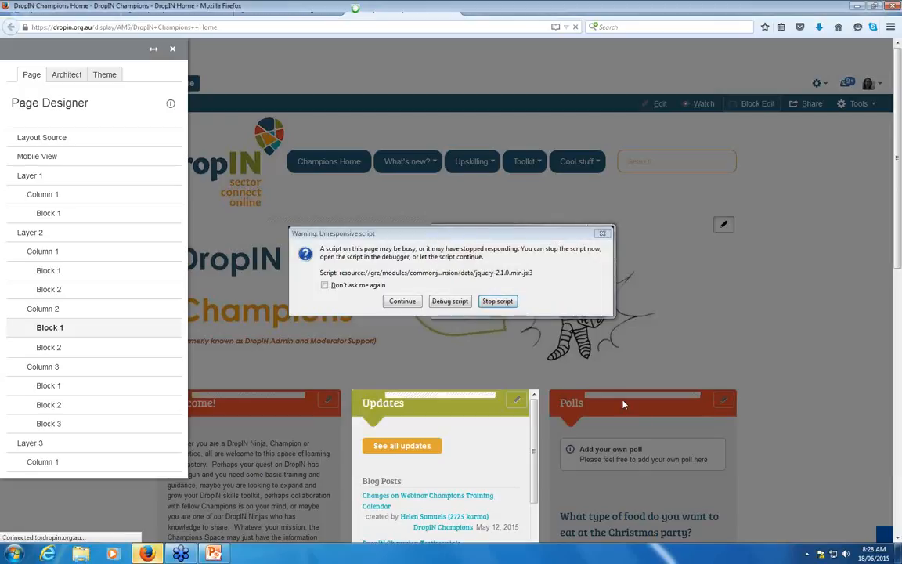
pyautogui.click(602, 233)
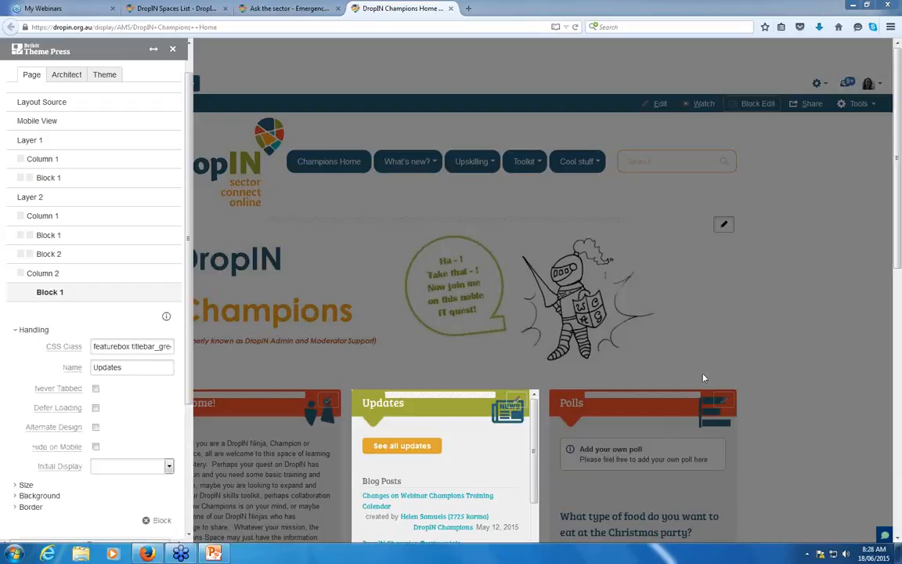
pyautogui.click(757, 517)
pyautogui.scroll(-3, 647, 266)
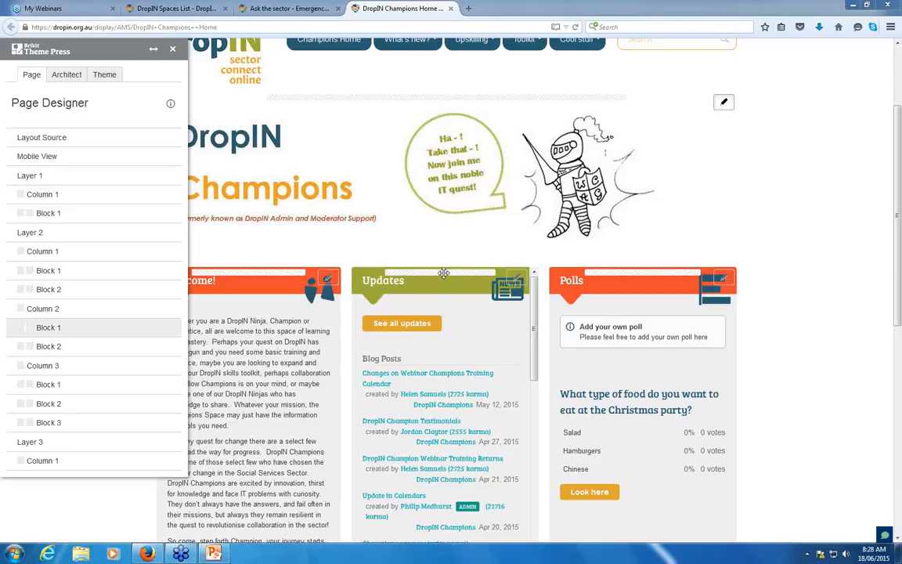
# Try to move the Updates block by its handle and look over the surrounding home page blocks.
pyautogui.moveTo(443, 273)
pyautogui.mouseDown()
pyautogui.moveTo(400, 349)
pyautogui.moveTo(327, 376)
pyautogui.moveTo(357, 384)
pyautogui.moveTo(478, 357)
pyautogui.moveTo(501, 317)
pyautogui.moveTo(627, 279)
pyautogui.moveTo(443, 276)
pyautogui.mouseUp()
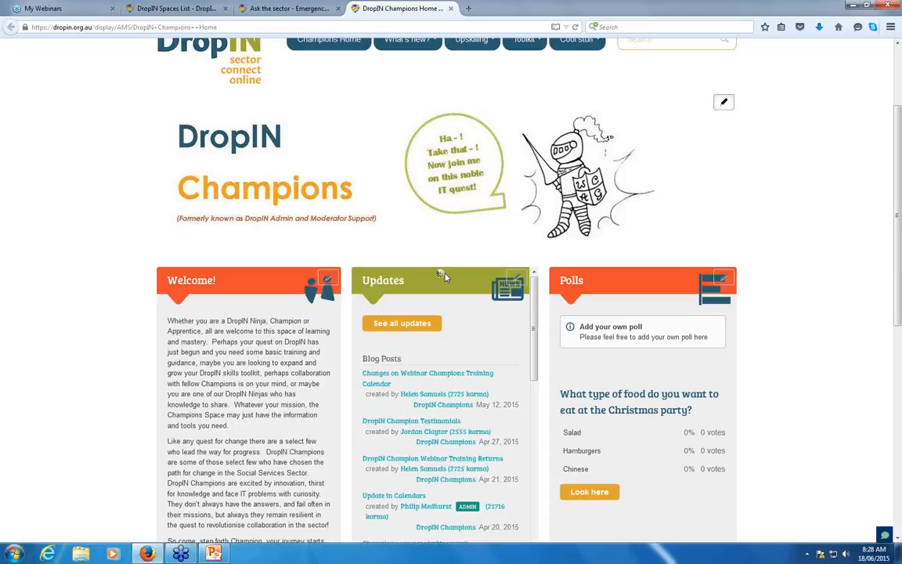
pyautogui.scroll(-1, 454, 339)
pyautogui.scroll(1, 454, 340)
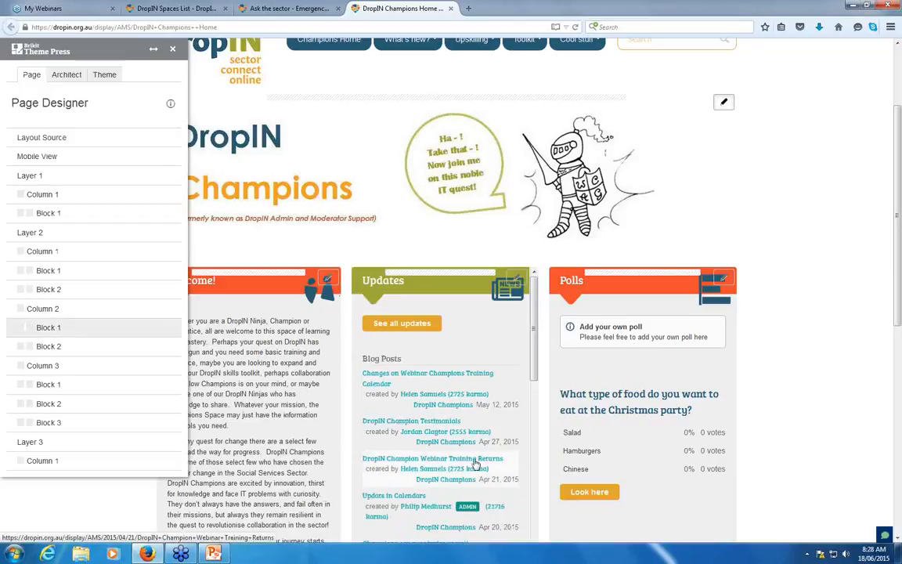
pyautogui.scroll(-3, 800, 475)
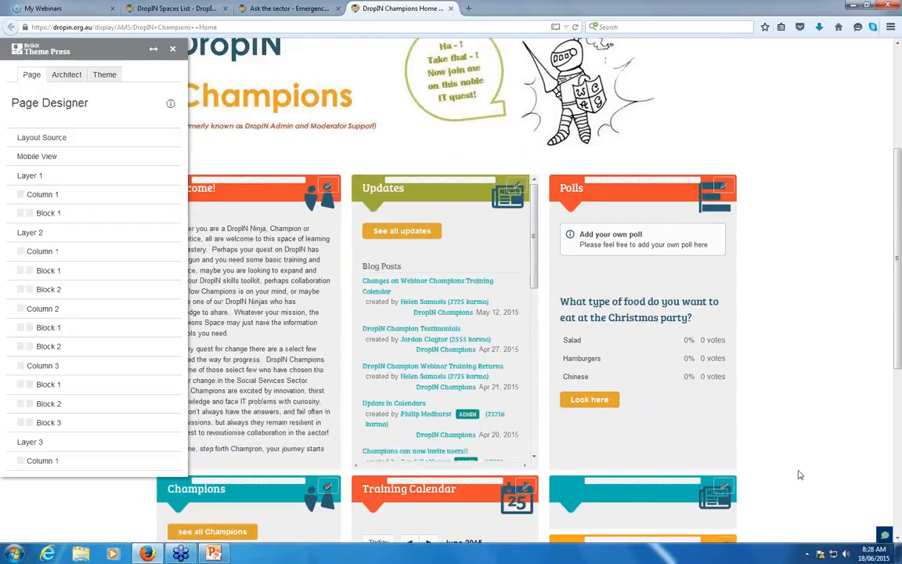
# Switch to the PowerPoint training deck and highlight the "Editing your menu bar" item on the Agenda slide.
pyautogui.scroll(-1, 800, 475)
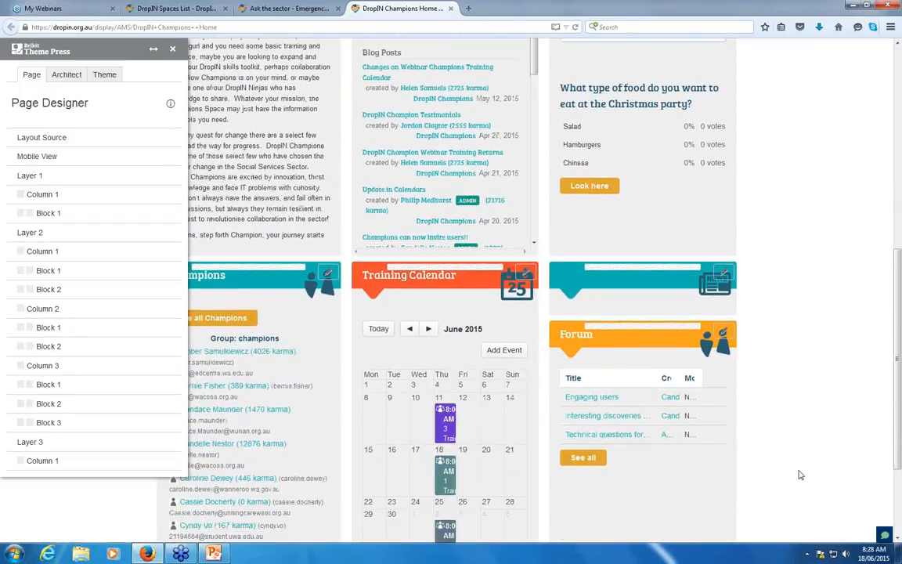
pyautogui.scroll(3, 452, 273)
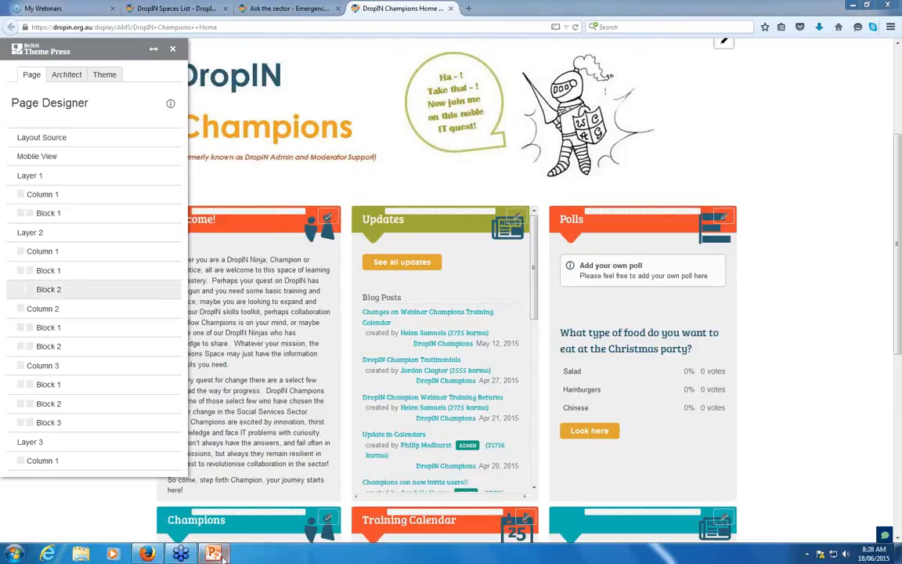
pyautogui.moveTo(213, 553)
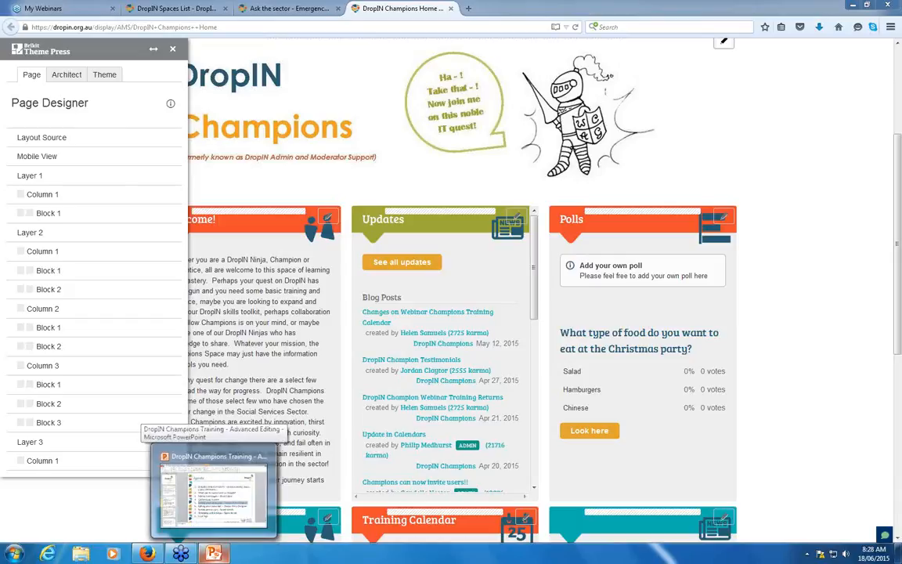
pyautogui.click(211, 489)
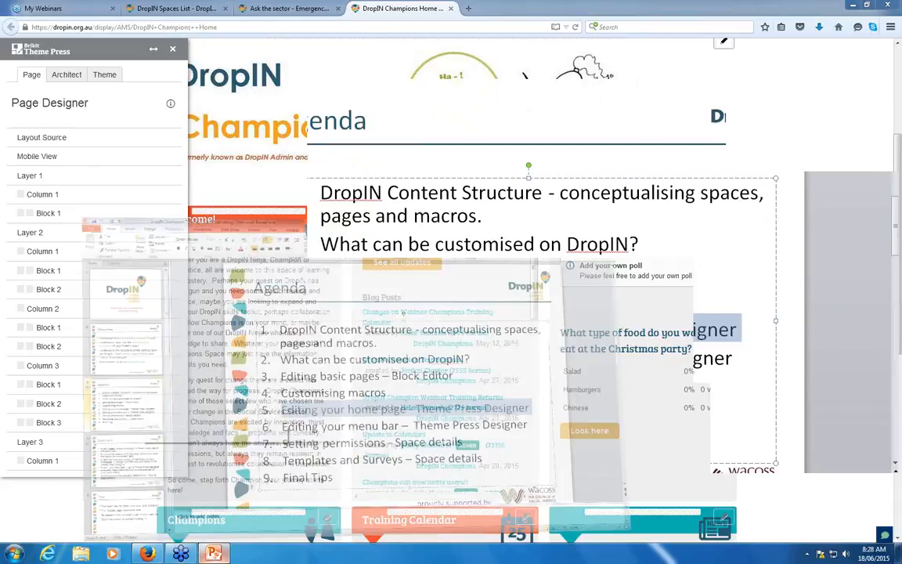
pyautogui.click(502, 379)
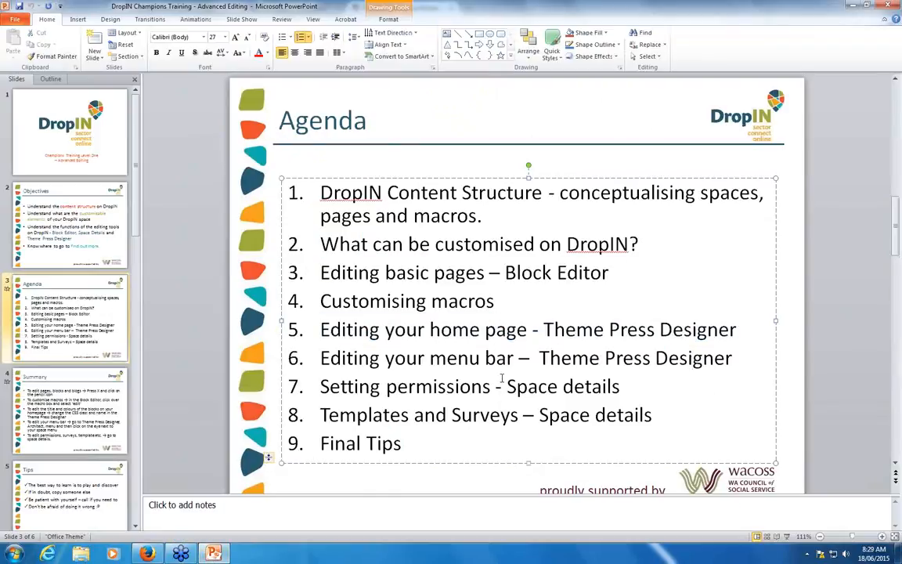
pyautogui.moveTo(320, 358); pyautogui.dragTo(408, 358)
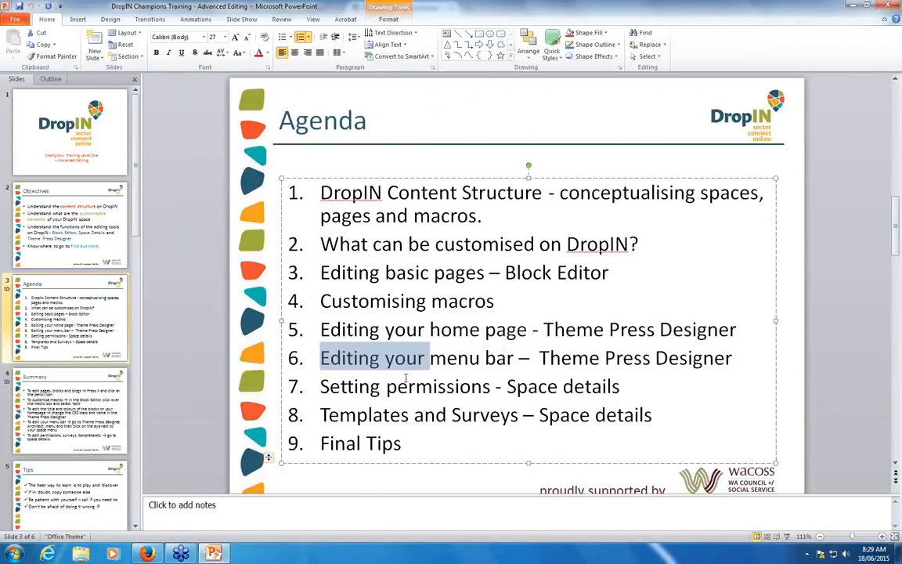
pyautogui.moveTo(344, 389); pyautogui.dragTo(409, 415)
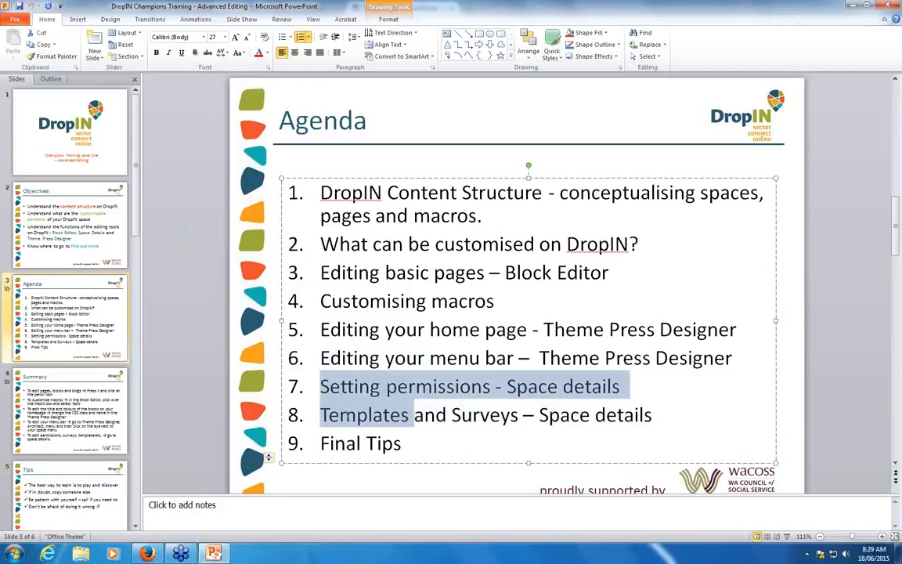
pyautogui.click(406, 358)
pyautogui.moveTo(319, 358); pyautogui.dragTo(599, 365)
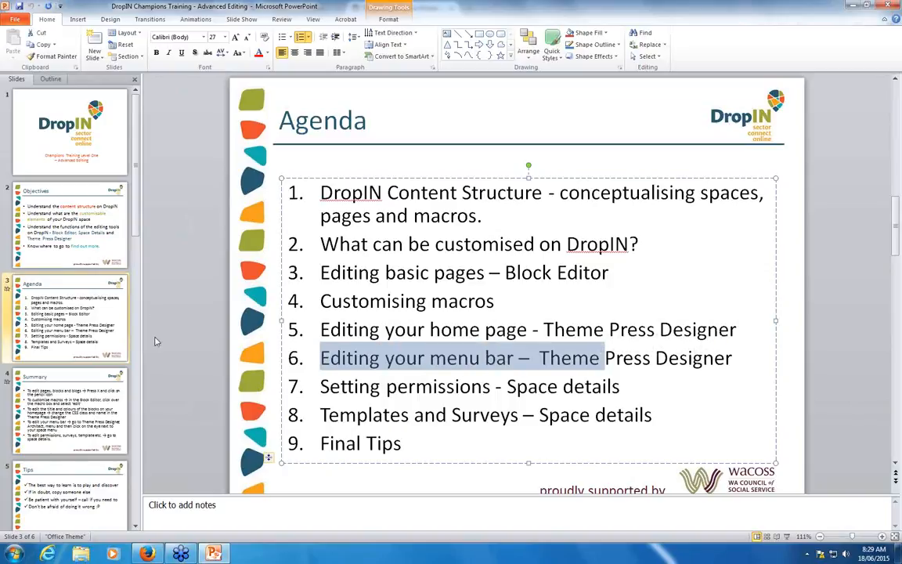
# Return to the DropIN Champions home page in Firefox and show the page's Tools options.
pyautogui.click(213, 554)
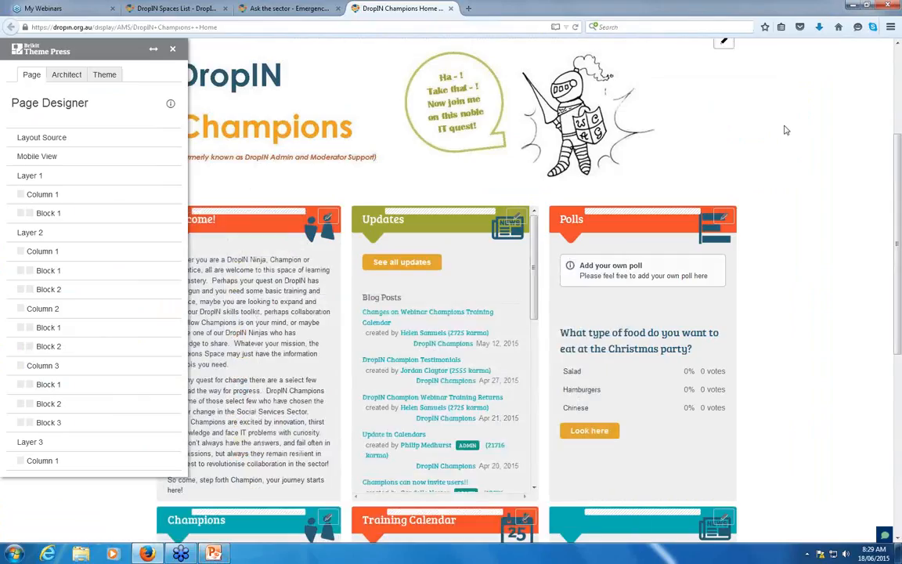
pyautogui.scroll(3, 787, 130)
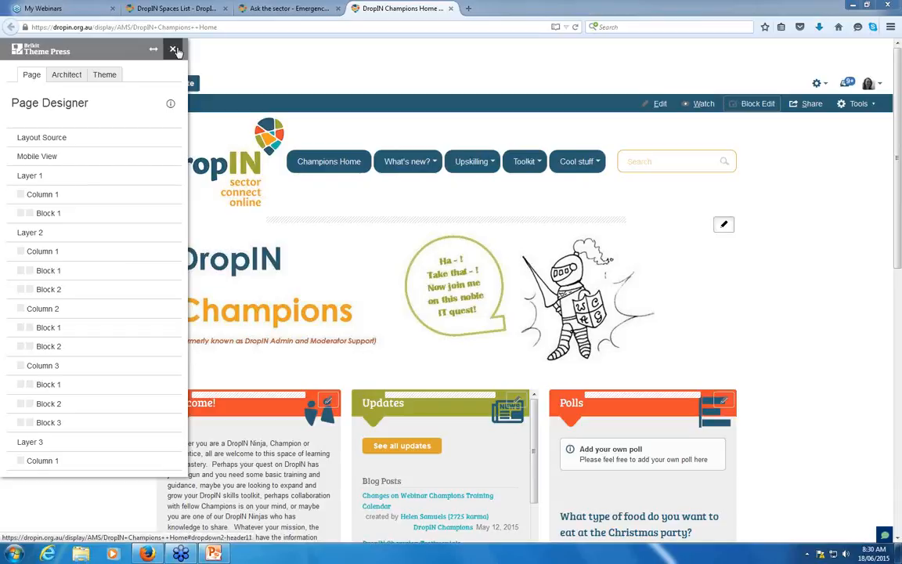
pyautogui.click(862, 105)
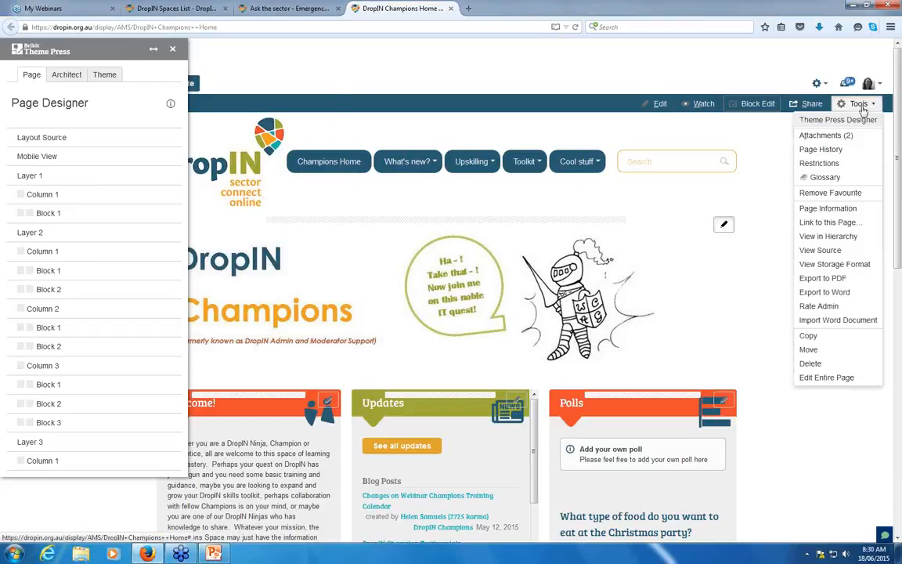
pyautogui.click(861, 105)
pyautogui.click(756, 103)
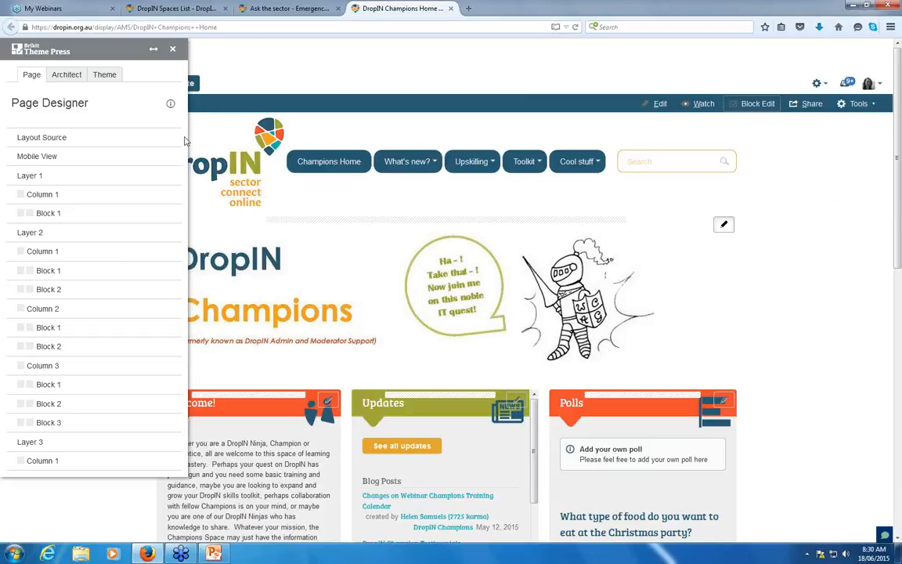
# Open the Space Architect's Menu settings and look through the list of space menus for DropIN Champions.
pyautogui.click(65, 77)
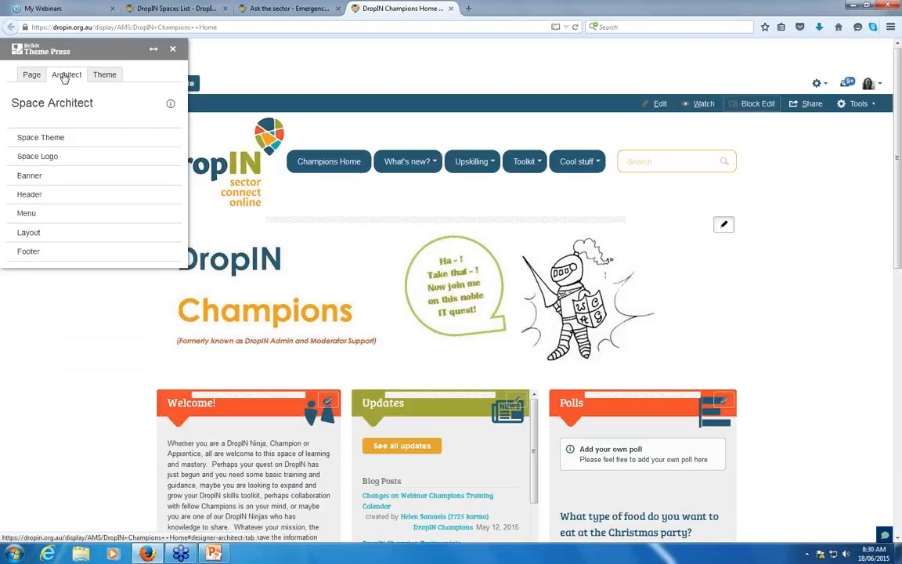
pyautogui.click(27, 213)
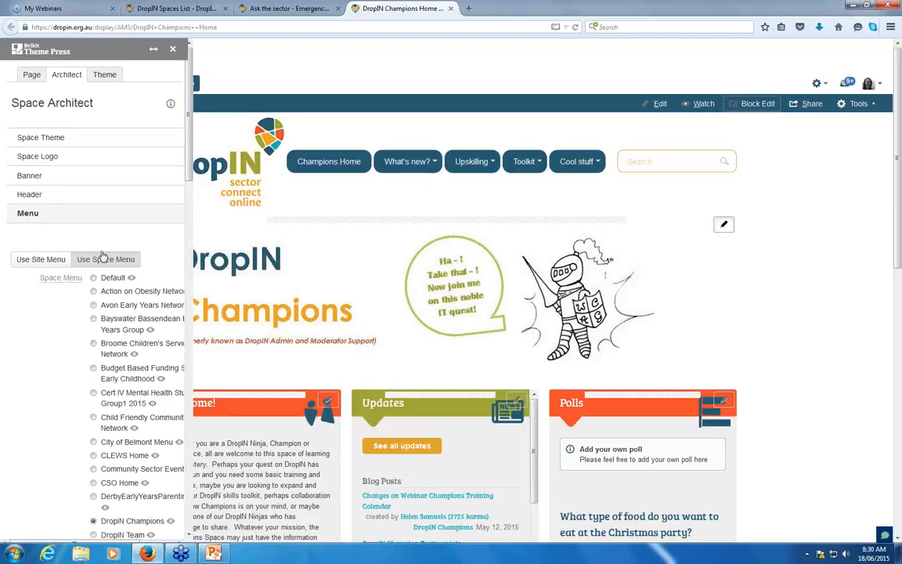
pyautogui.scroll(-5, 102, 255)
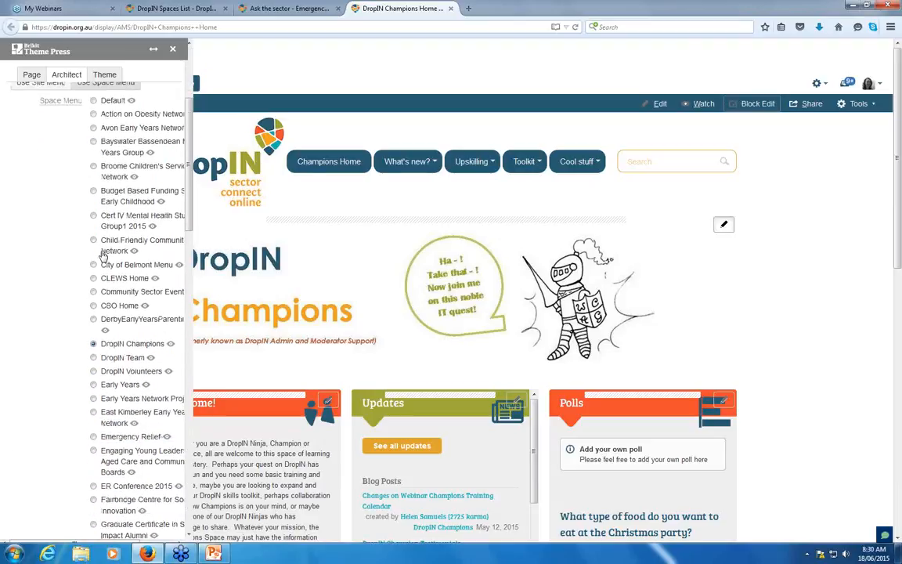
pyautogui.scroll(-7, 102, 256)
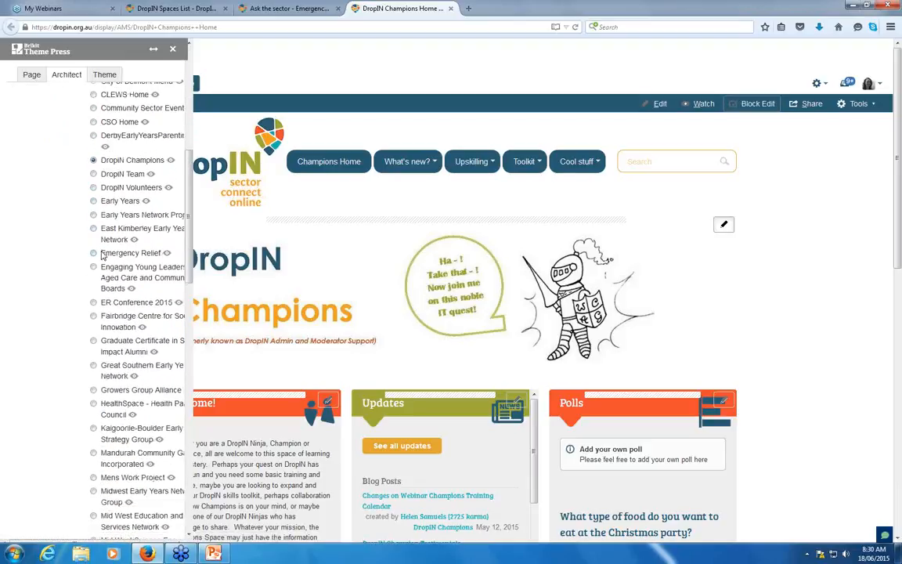
pyautogui.scroll(-10, 102, 256)
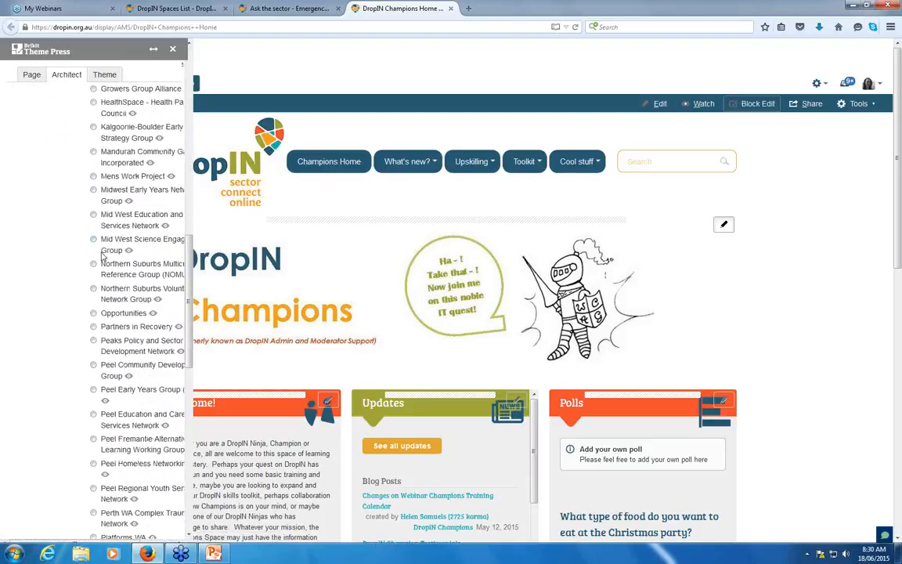
pyautogui.scroll(7, 102, 256)
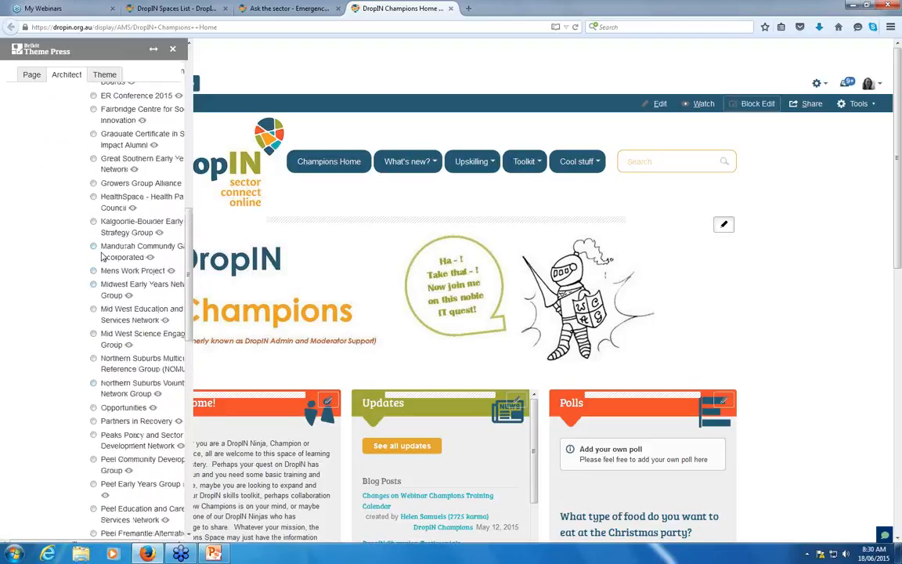
pyautogui.scroll(5, 102, 255)
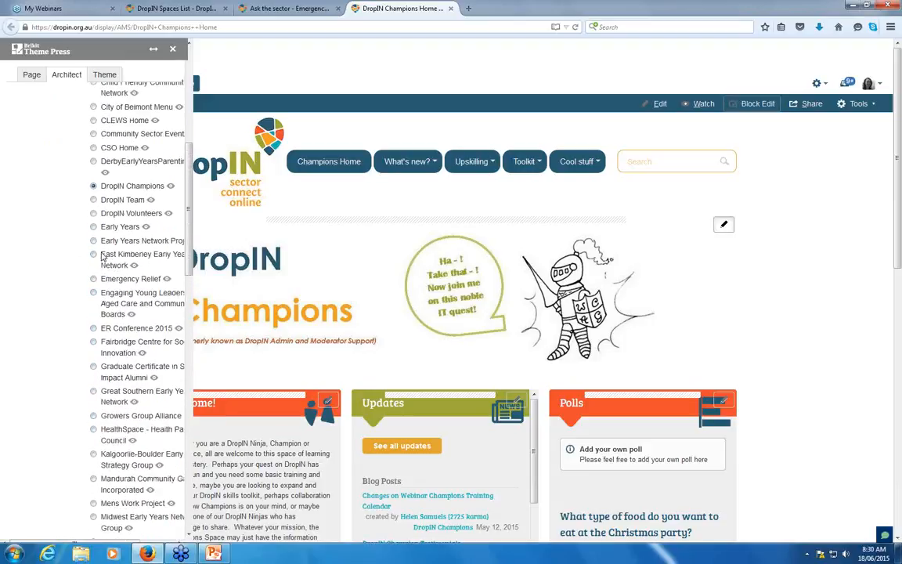
# Open the DropIN Champions menu page, dismiss the script warning and collapse the list of menus.
pyautogui.click(171, 188)
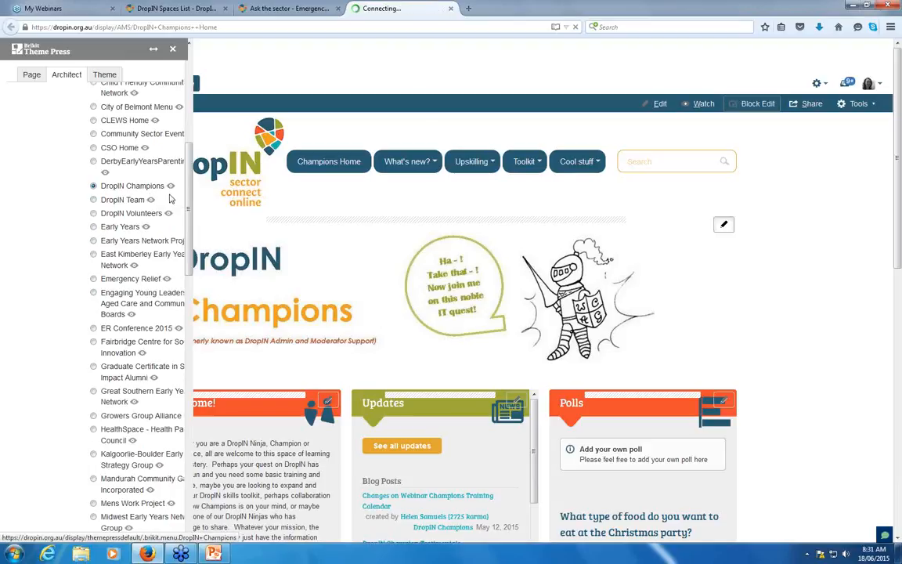
pyautogui.click(120, 189)
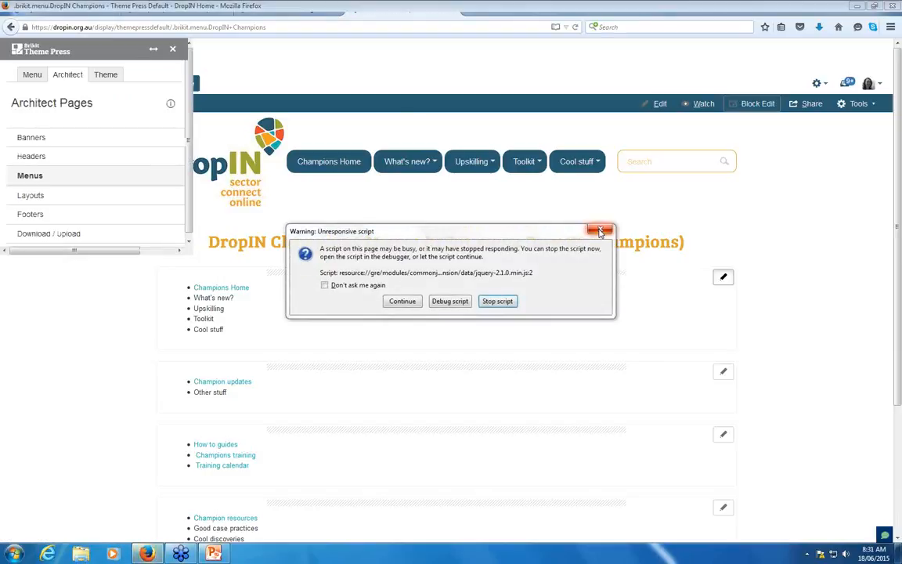
pyautogui.click(598, 230)
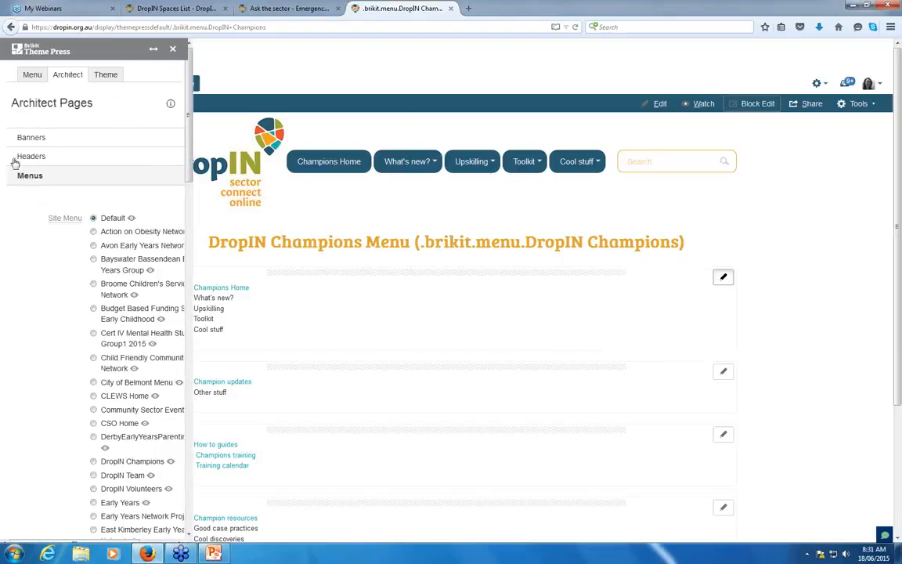
pyautogui.click(29, 179)
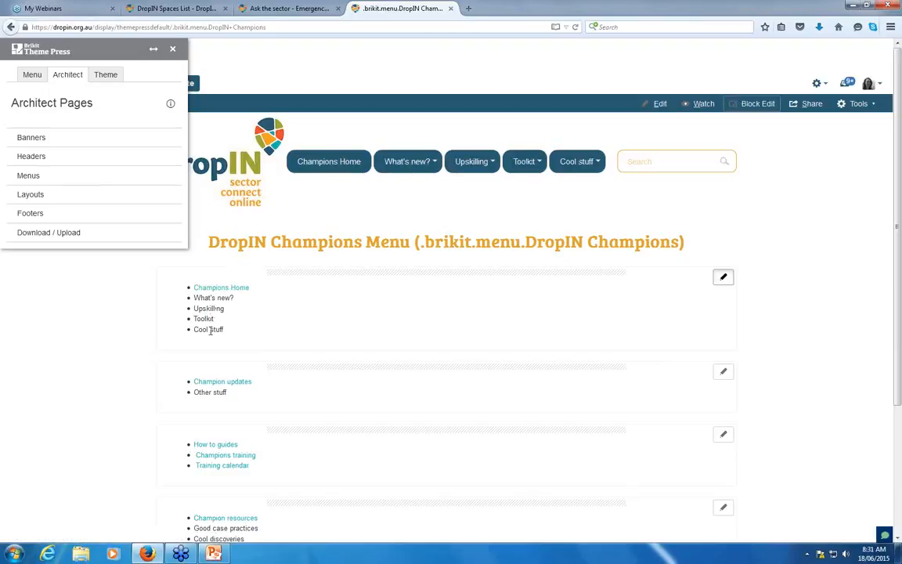
# Compare the "What's new?" and "Upskilling" dropdown entries with the matching lists on the DropIN Champions menu page.
pyautogui.scroll(-1, 229, 354)
pyautogui.scroll(-2, 230, 354)
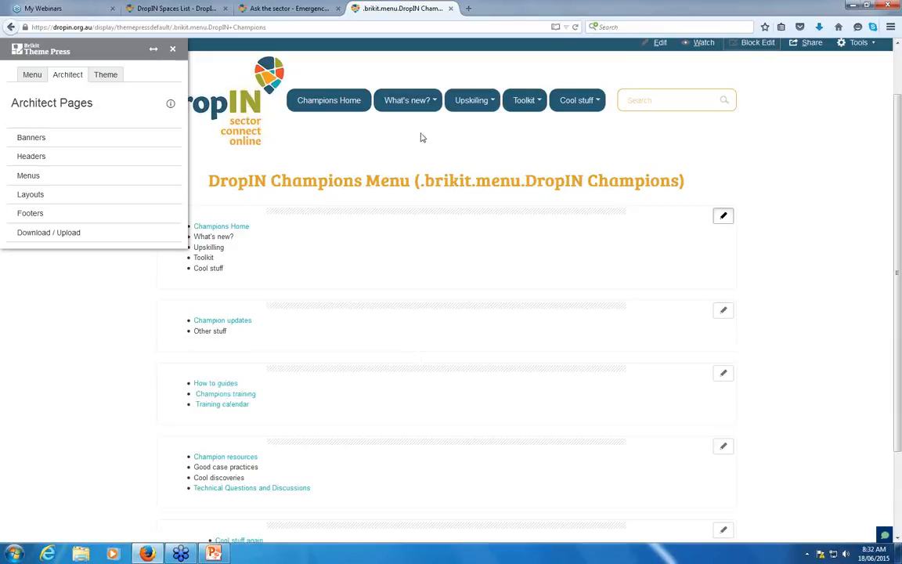
pyautogui.click(436, 104)
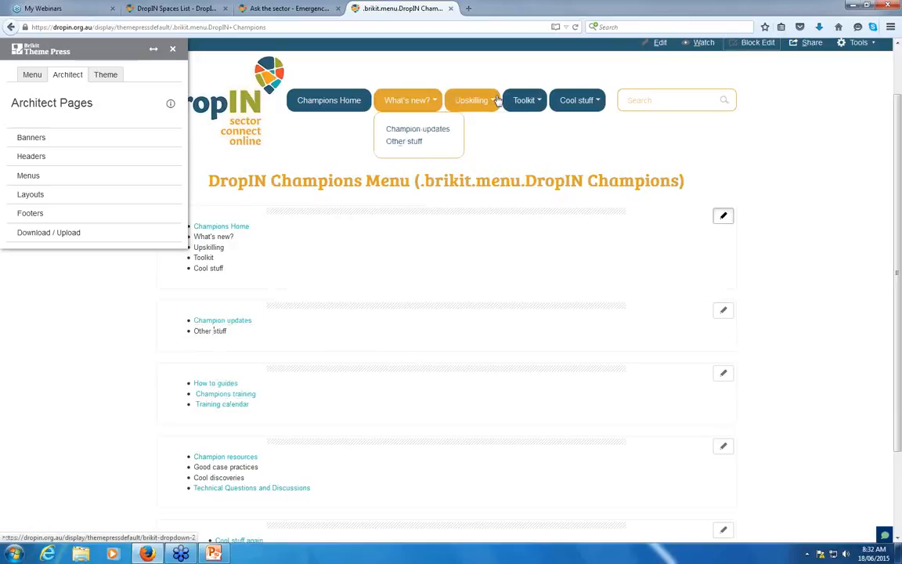
pyautogui.moveTo(497, 100)
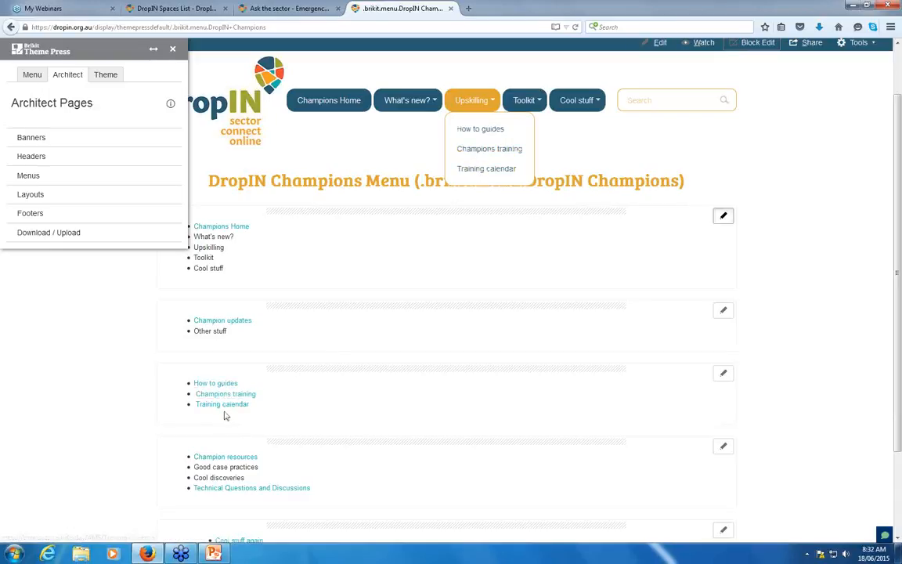
pyautogui.click(495, 108)
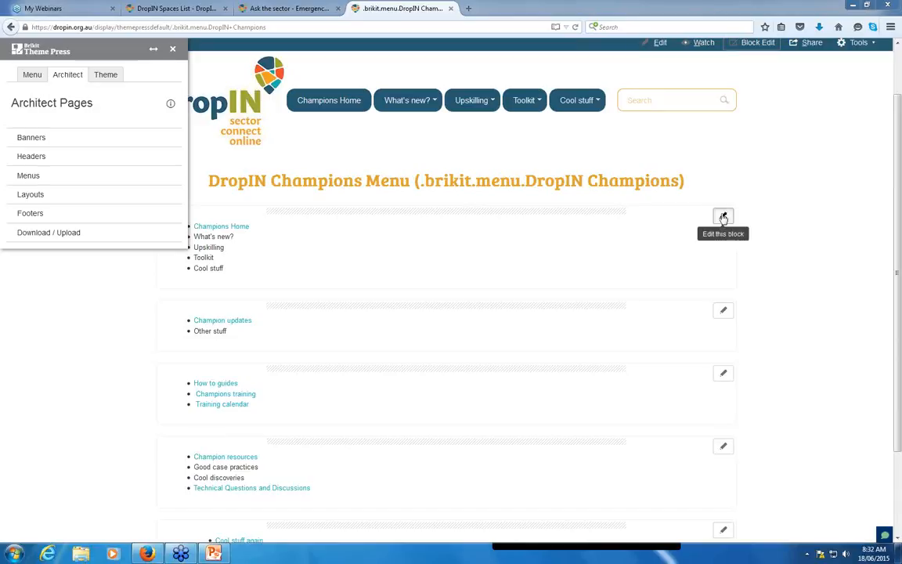
# Rename the "Cool stuff" item in the first menu block to "Really Cool Stuff", save it and dismiss the script warning.
pyautogui.click(726, 219)
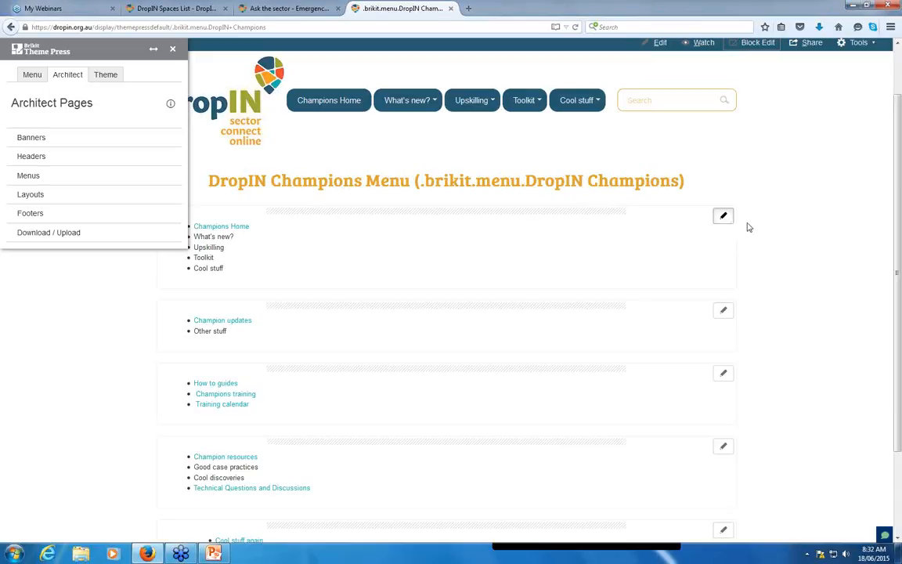
pyautogui.click(725, 218)
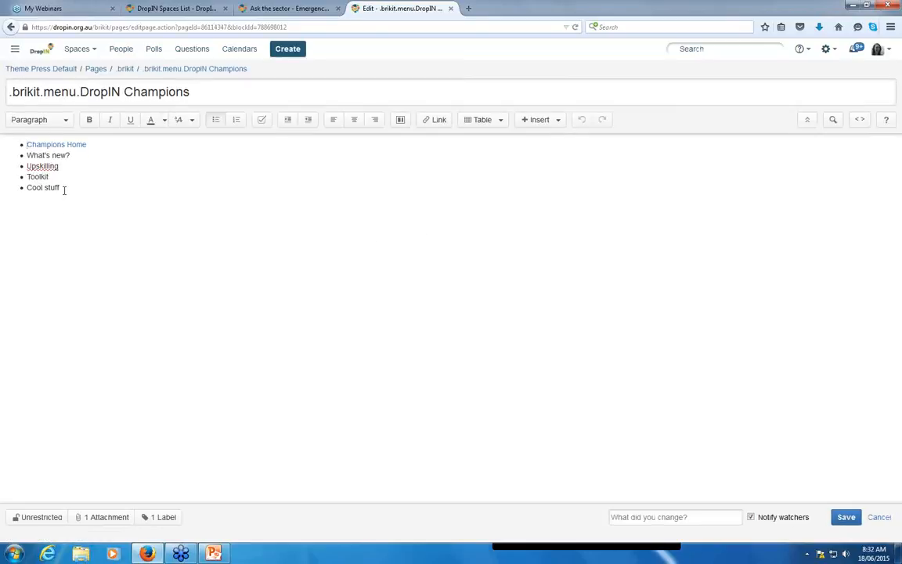
pyautogui.moveTo(64, 191); pyautogui.dragTo(29, 196)
pyautogui.write('Really Cool S')
pyautogui.click(842, 519)
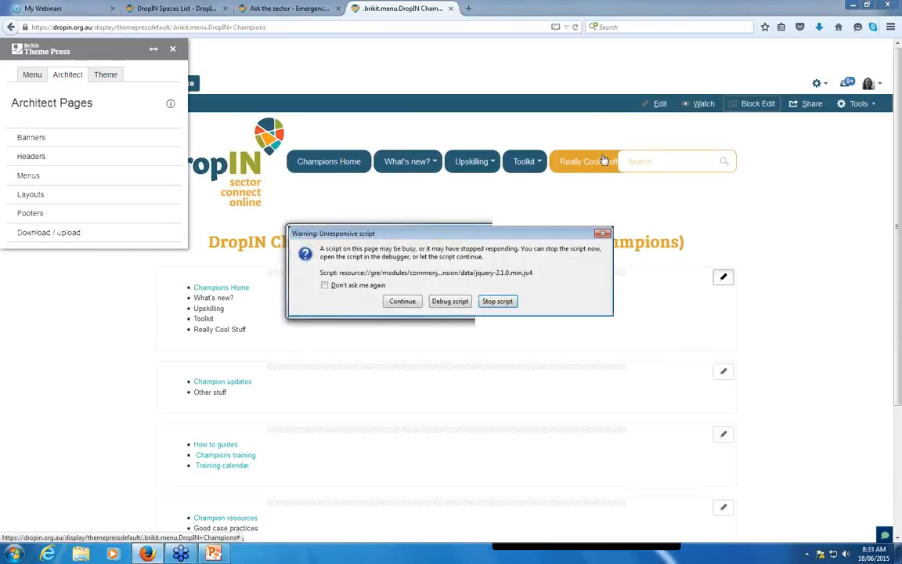
pyautogui.click(605, 232)
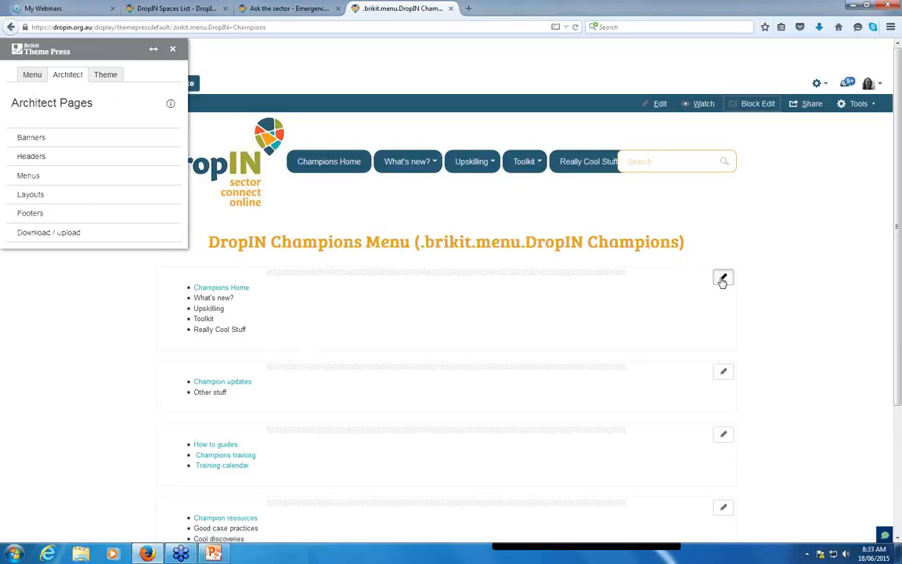
# Rename "Really Cool Stuff" in the first menu block to "Cool stuff", save it without notifying watchers and dismiss the script warning.
pyautogui.click(722, 279)
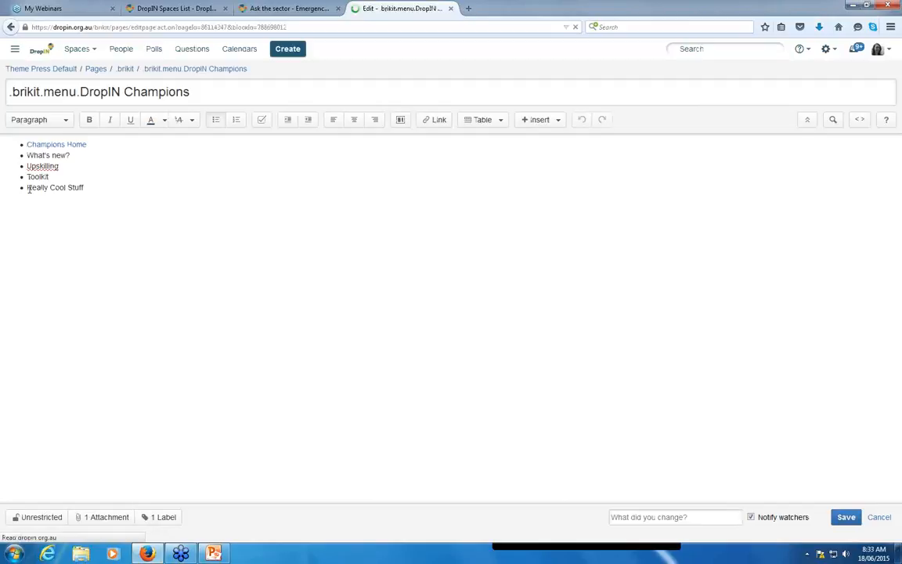
pyautogui.moveTo(26, 188); pyautogui.dragTo(93, 192)
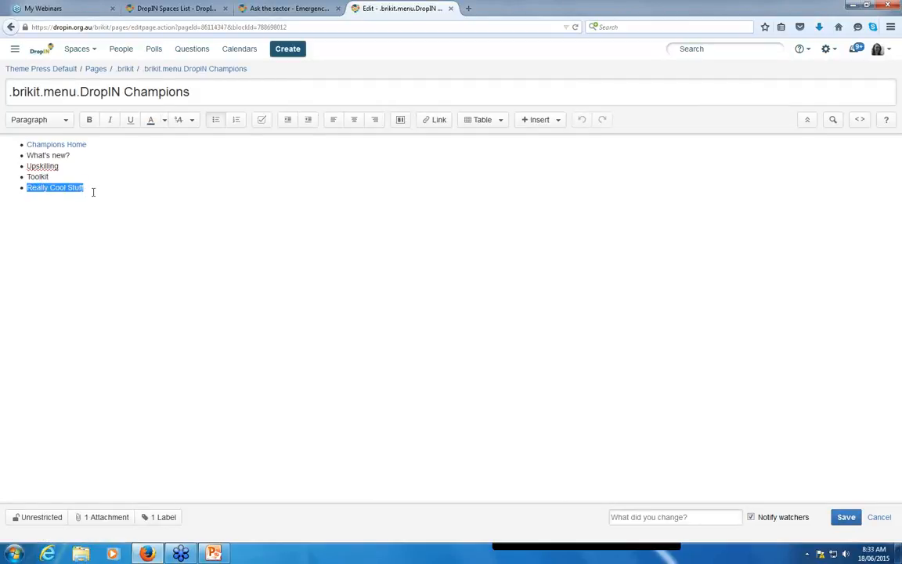
pyautogui.write('Cool stuff')
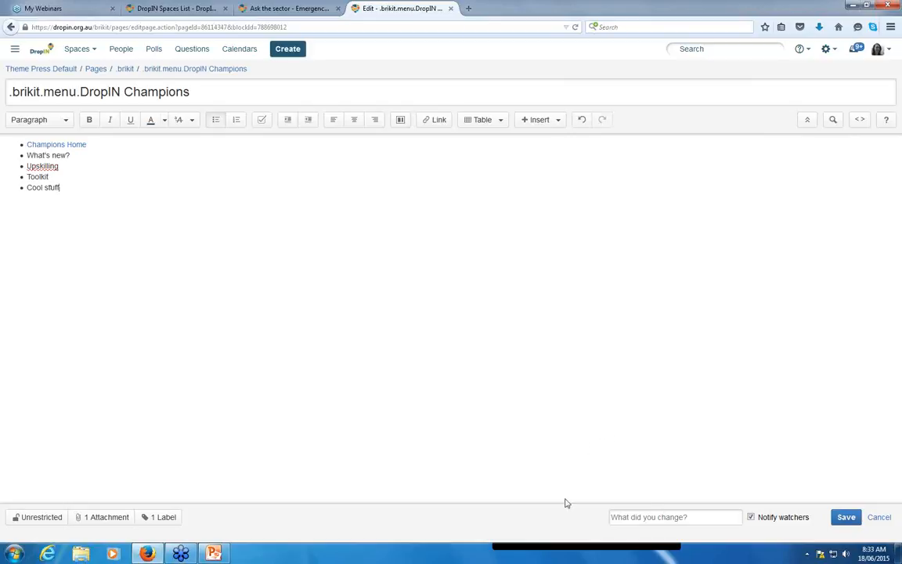
pyautogui.click(751, 516)
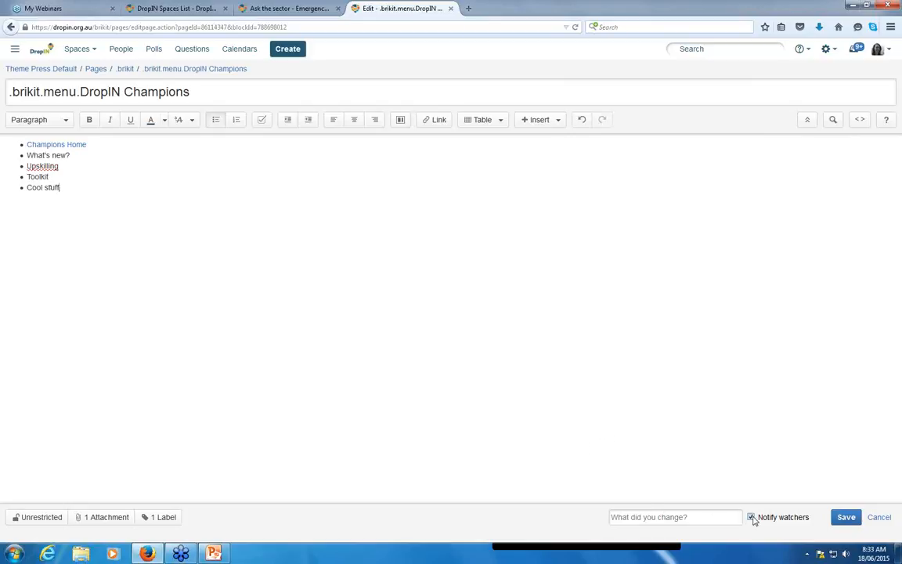
pyautogui.click(840, 517)
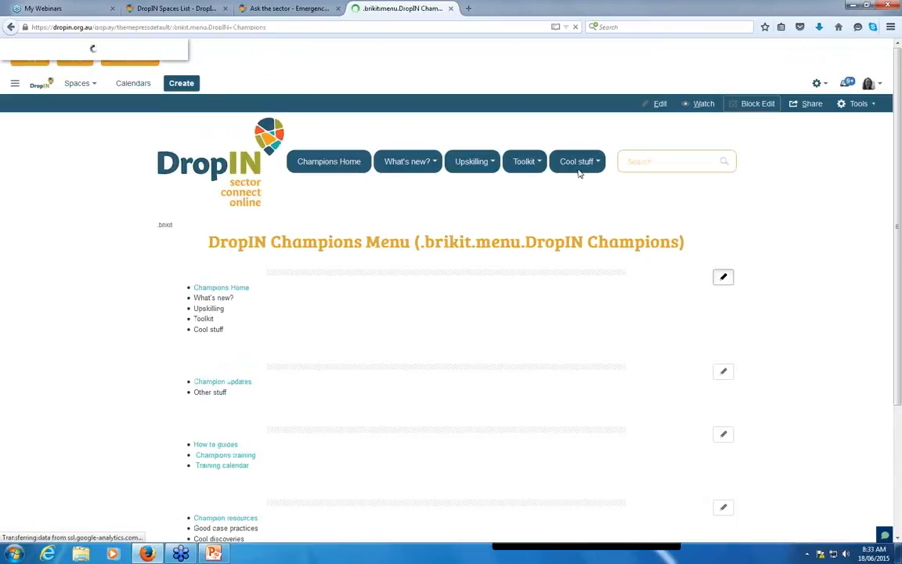
pyautogui.click(188, 287)
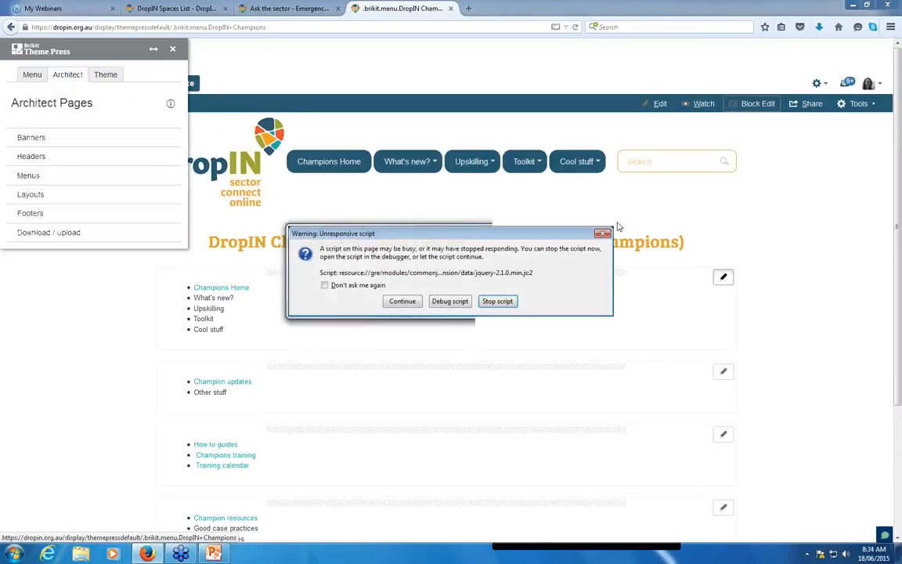
pyautogui.click(602, 234)
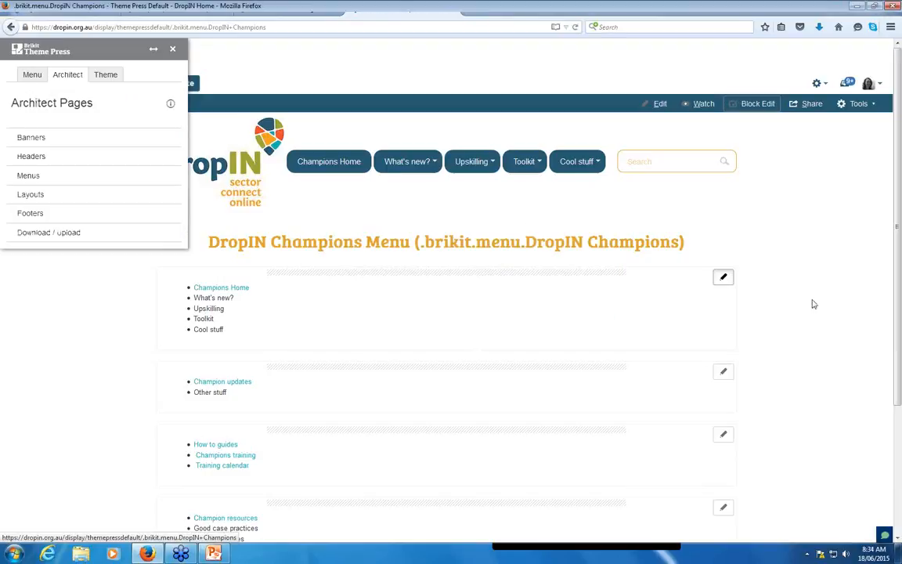
# Open the last menu block for editing and reapply the bullet list formatting to the "Idea bank" item.
pyautogui.scroll(-3, 814, 304)
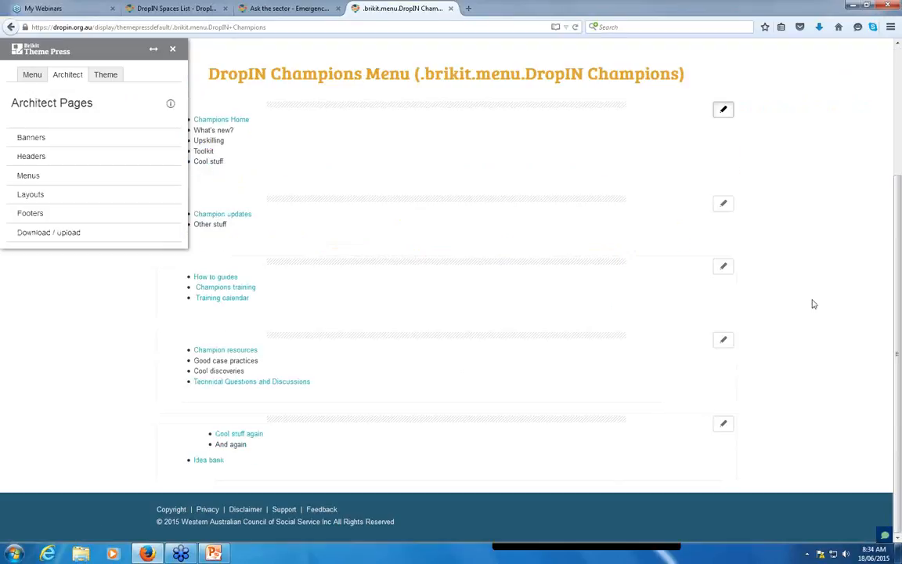
pyautogui.click(724, 426)
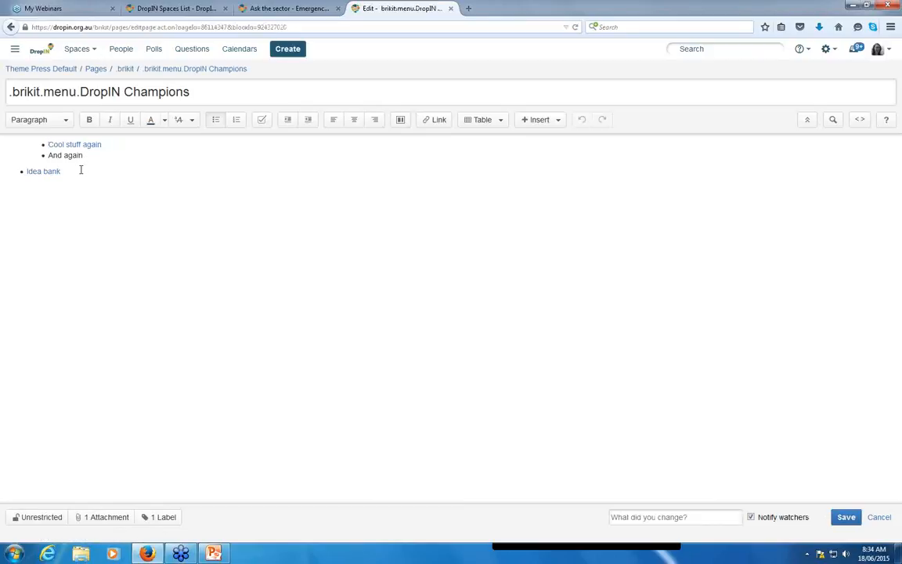
pyautogui.moveTo(83, 156); pyautogui.dragTo(52, 162)
pyautogui.click(29, 171)
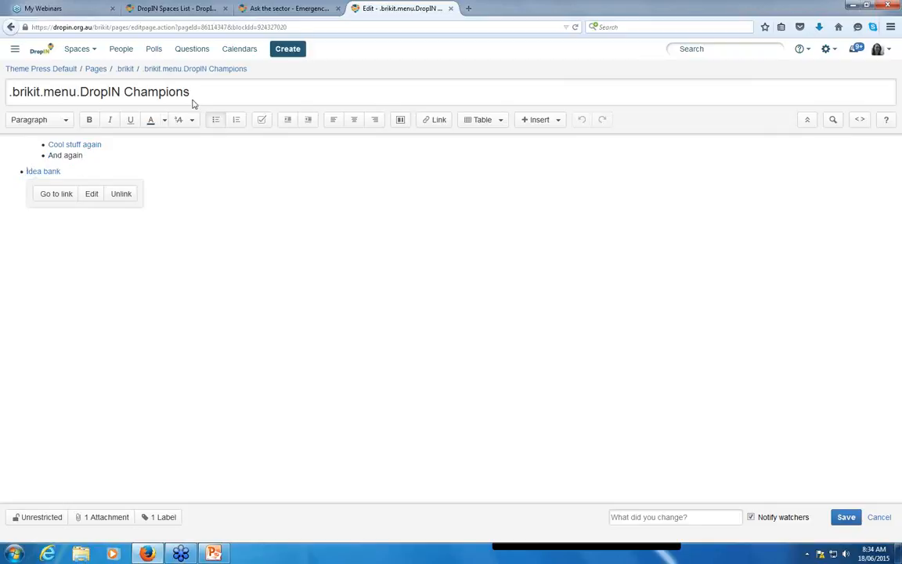
pyautogui.click(213, 122)
pyautogui.click(214, 124)
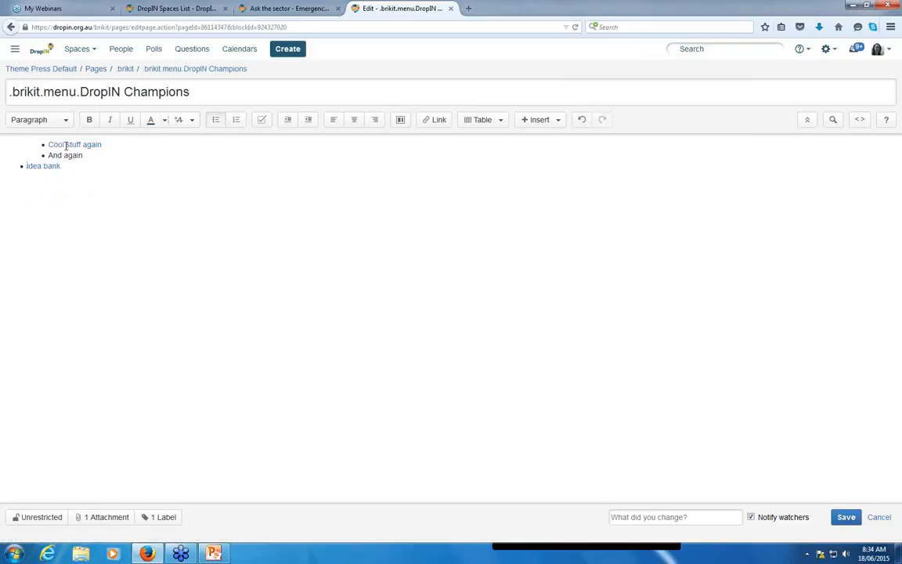
# Add a "Something else" bullet below "And again" in the menu block.
pyautogui.click(85, 155)
pyautogui.press('Return')
pyautogui.write('Some')
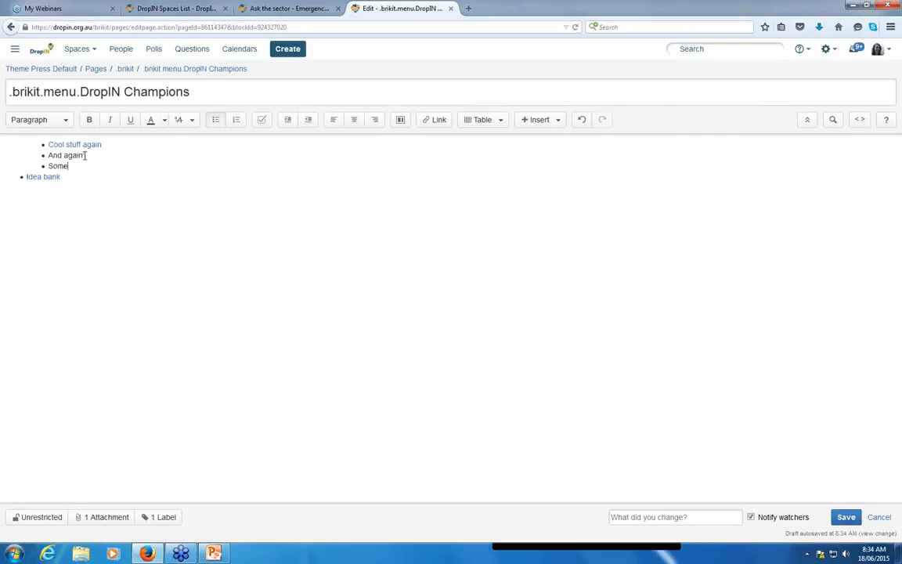
pyautogui.write('thing else')
# Try to link "Something else" to a page by searching for "meeting minutes", and cancel the link.
pyautogui.moveTo(102, 167); pyautogui.dragTo(49, 159)
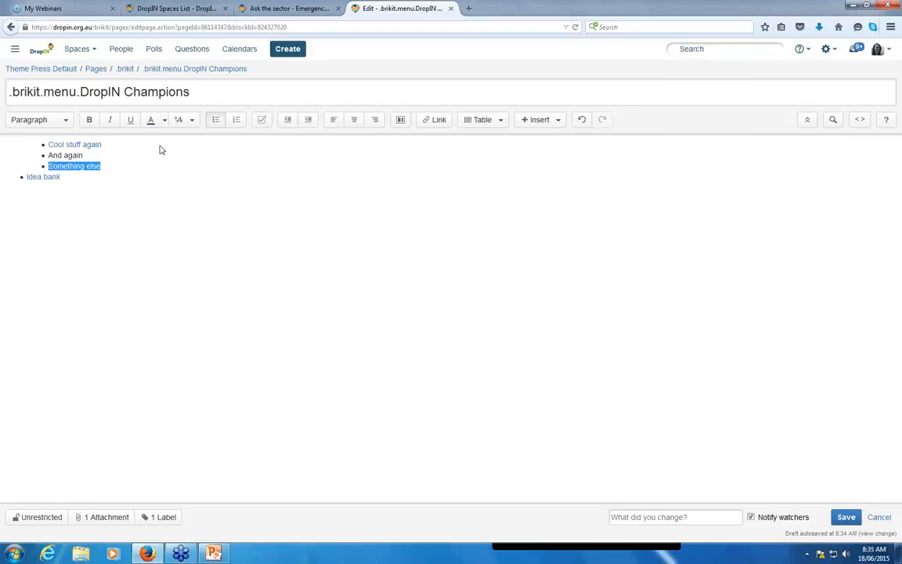
pyautogui.click(435, 120)
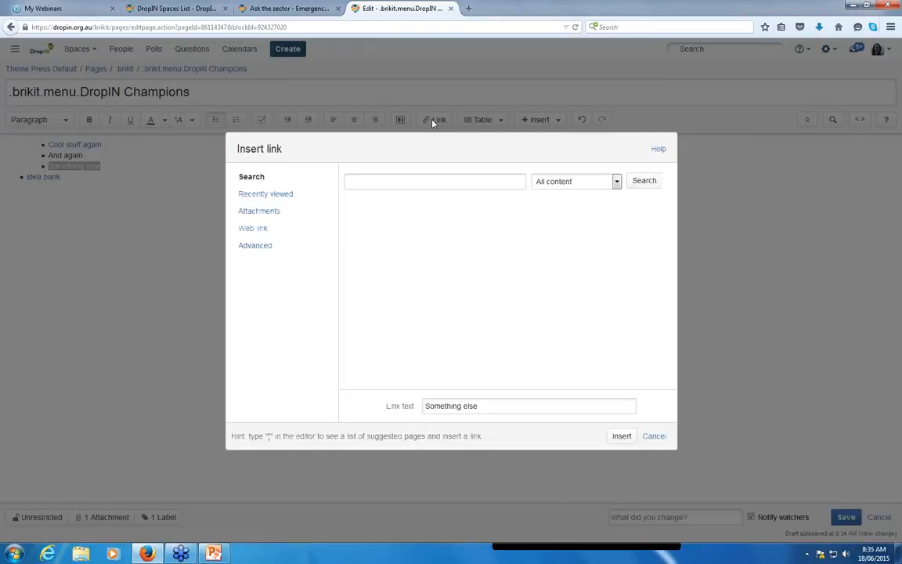
pyautogui.write('meeting minutes')
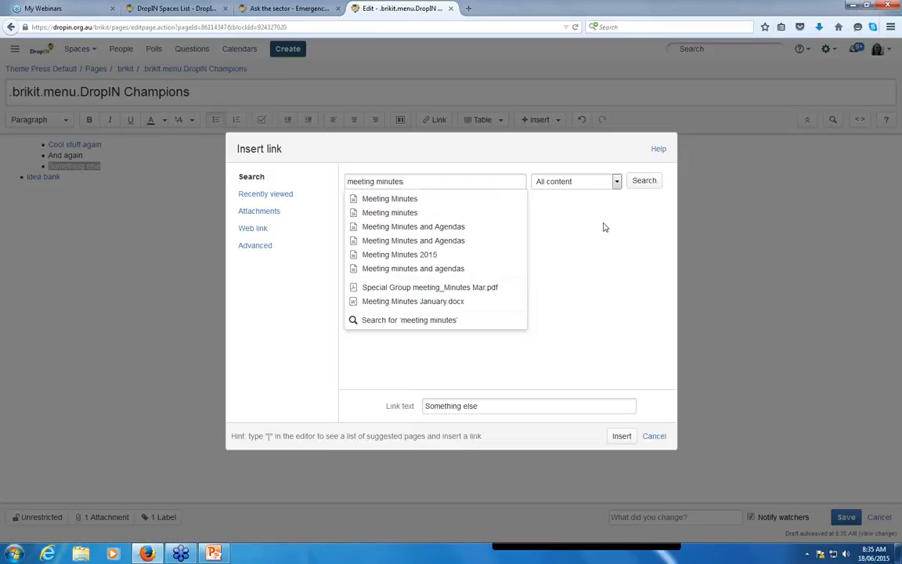
pyautogui.click(630, 244)
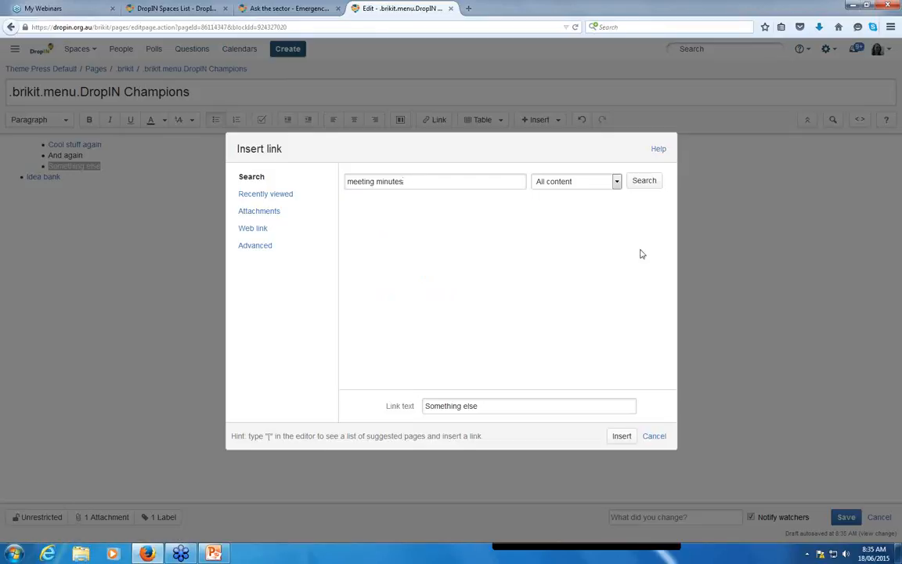
pyautogui.click(655, 436)
pyautogui.click(145, 189)
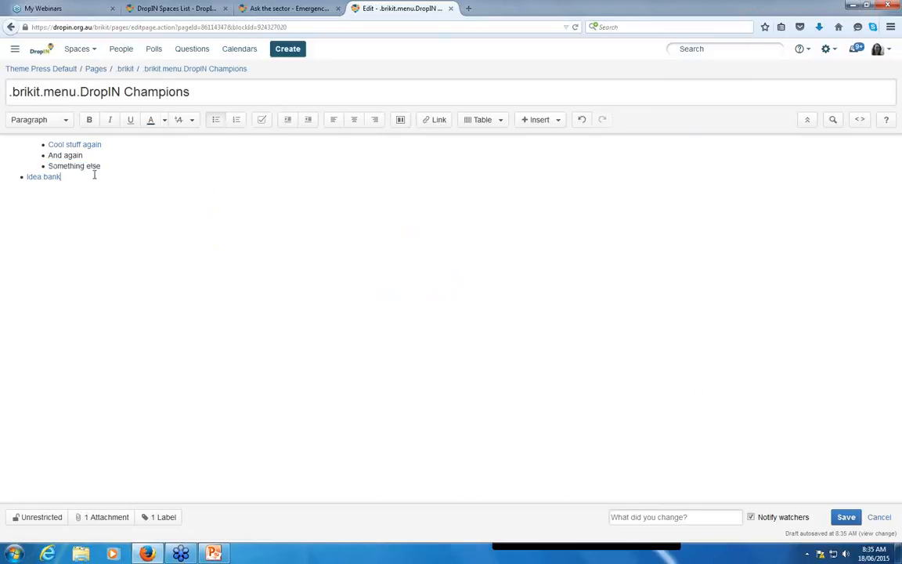
# Save the block without notifying watchers, check the "Cool stuff" dropdown entries and dismiss the script warning.
pyautogui.click(752, 517)
pyautogui.click(844, 518)
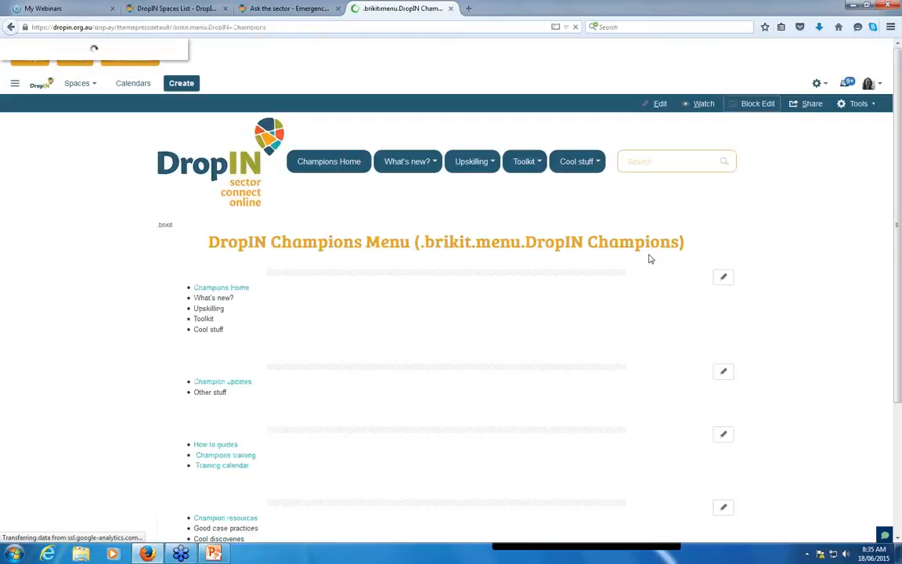
pyautogui.click(593, 166)
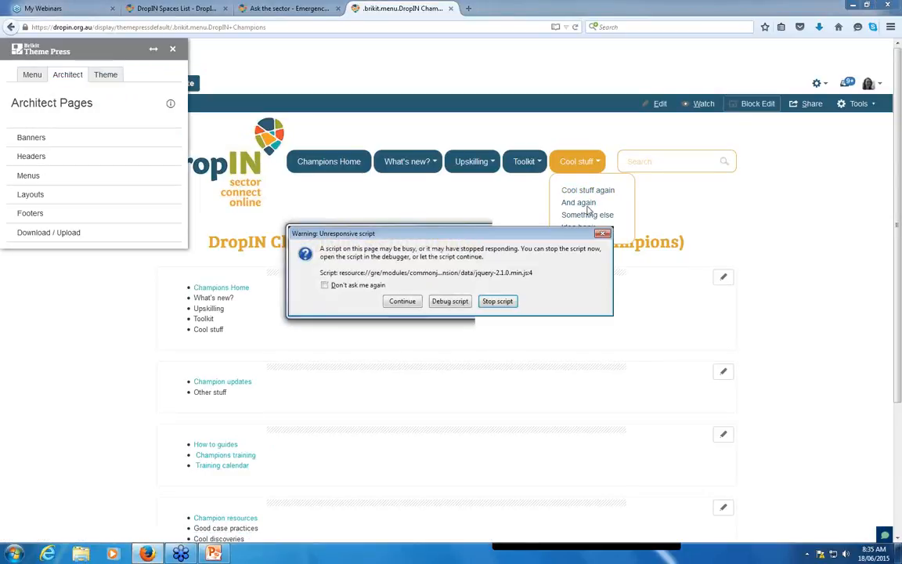
pyautogui.click(604, 233)
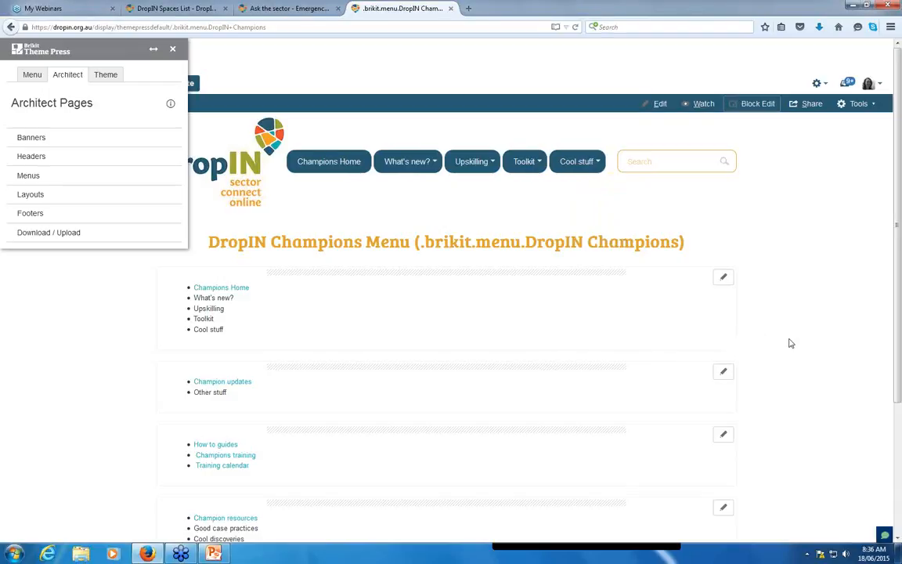
# Open the Menu Designer and examine which page blocks the Menu Layer and the "What's new?" Panel Layer correspond to.
pyautogui.moveTo(898, 231); pyautogui.dragTo(838, 364)
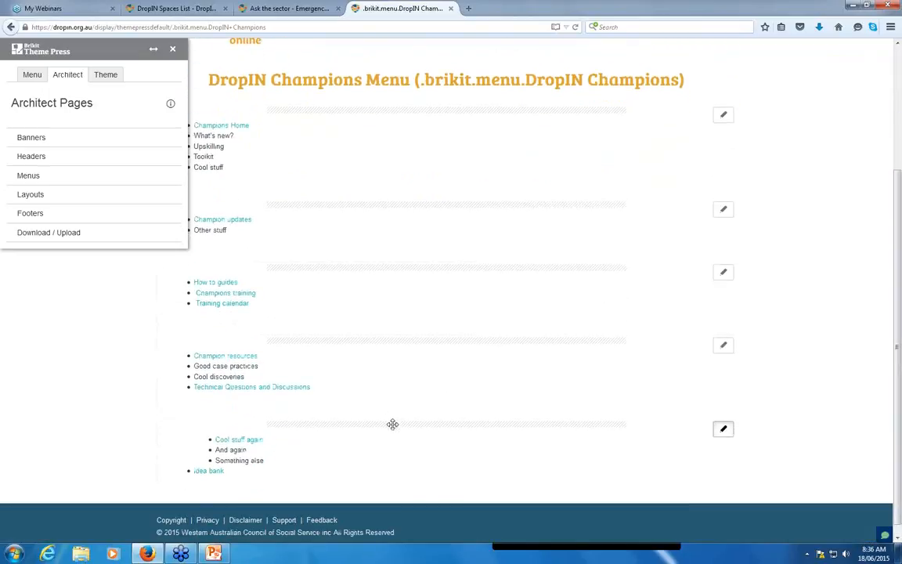
pyautogui.click(31, 78)
pyautogui.click(68, 76)
pyautogui.click(33, 78)
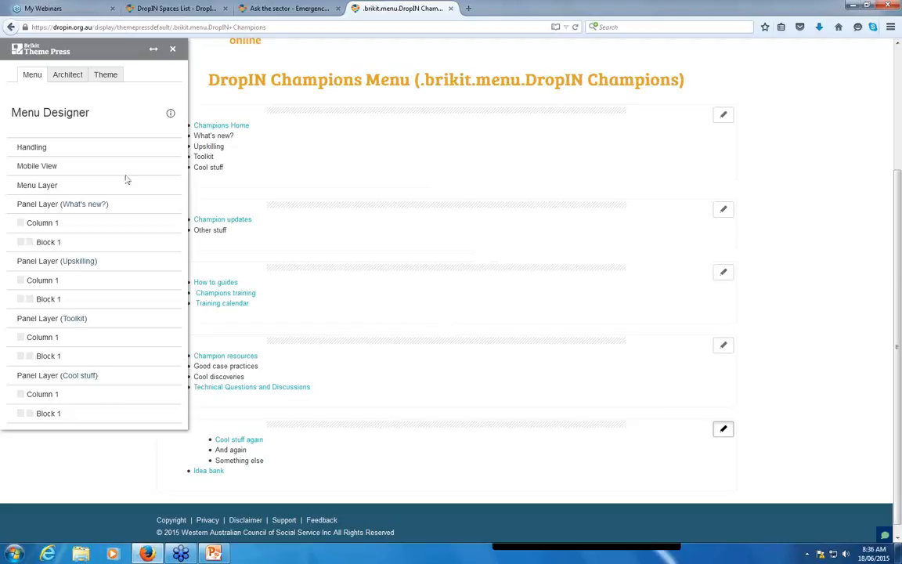
pyautogui.click(38, 185)
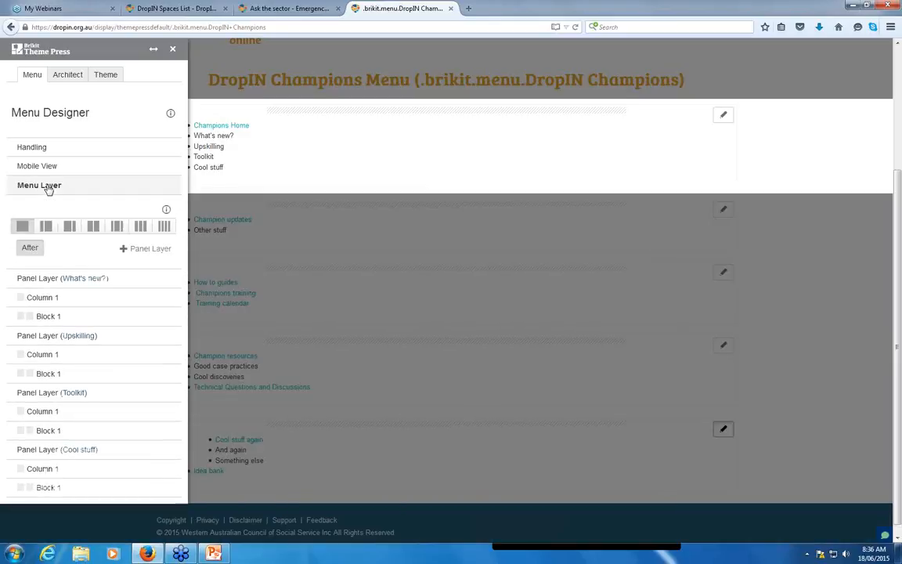
pyautogui.click(47, 189)
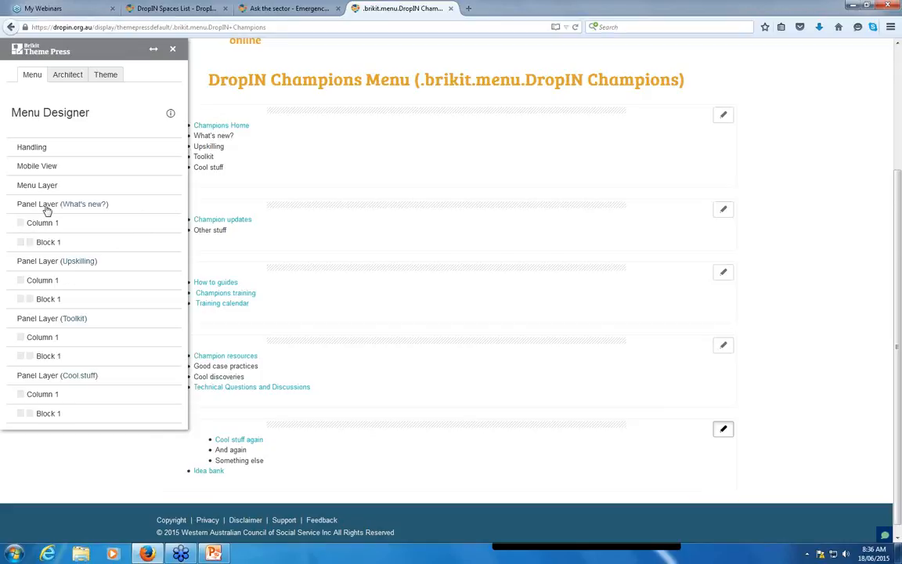
pyautogui.click(47, 205)
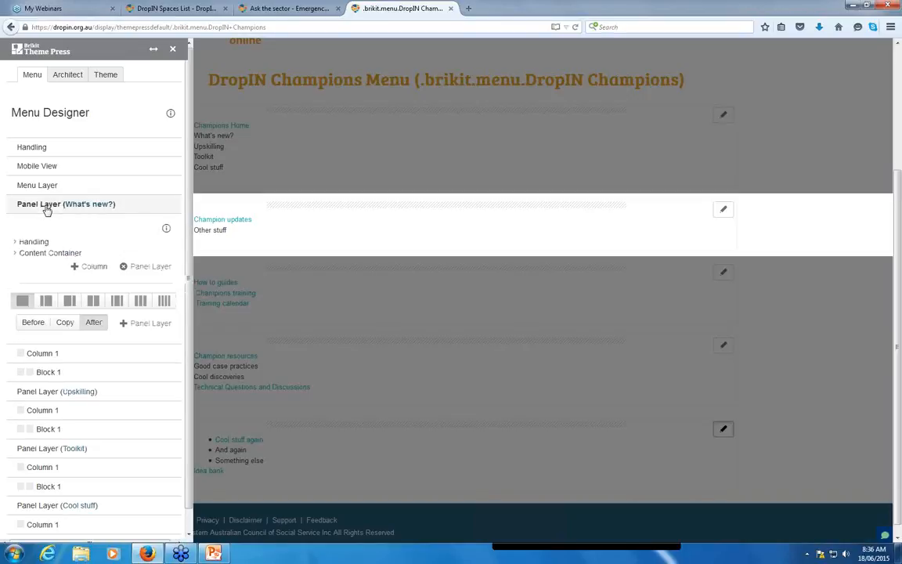
pyautogui.click(47, 209)
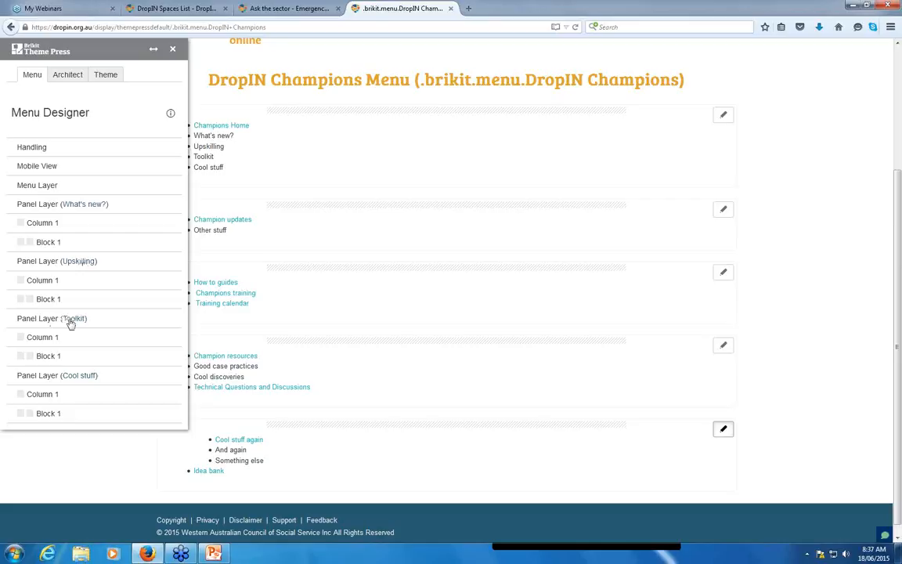
# Delete the "Cool stuff" Panel Layer, reload the menu page and dismiss the script warning.
pyautogui.scroll(2, 374, 213)
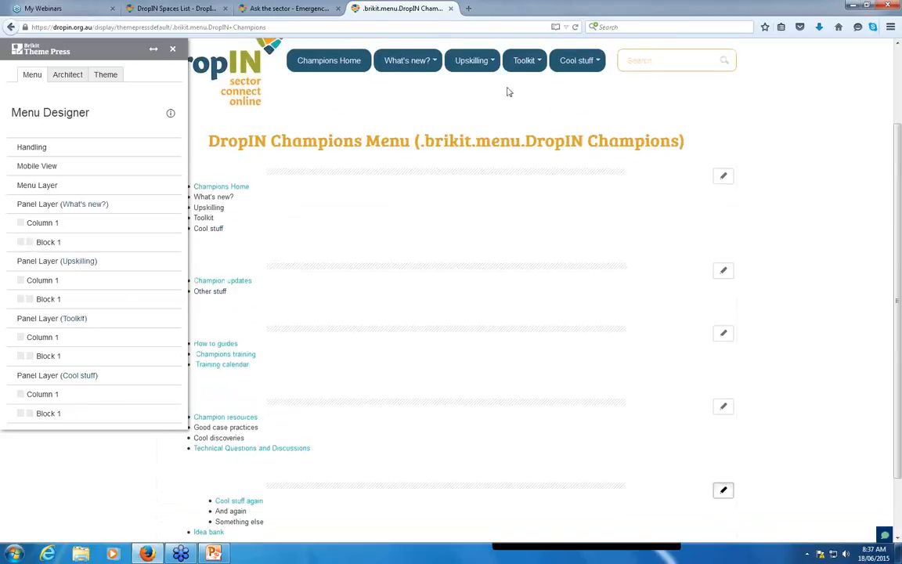
pyautogui.click(36, 381)
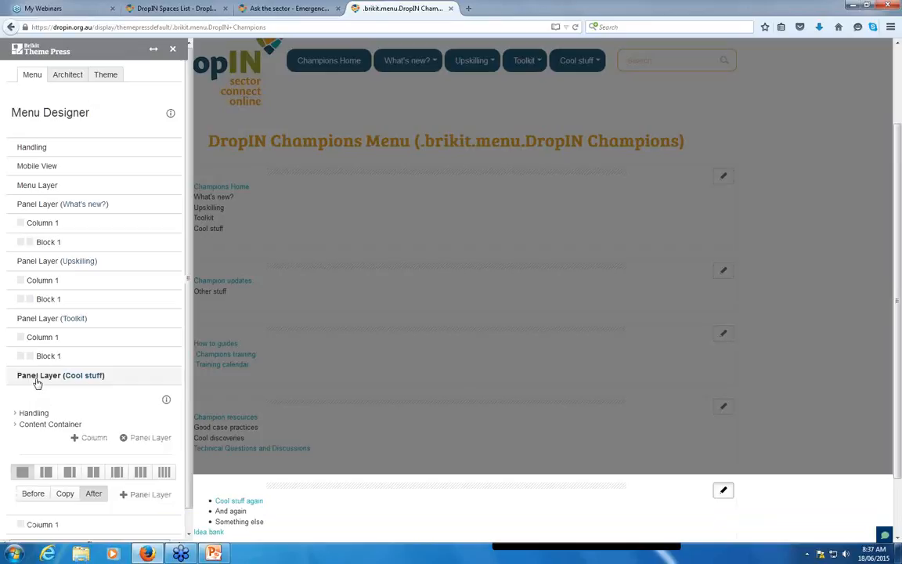
pyautogui.click(130, 441)
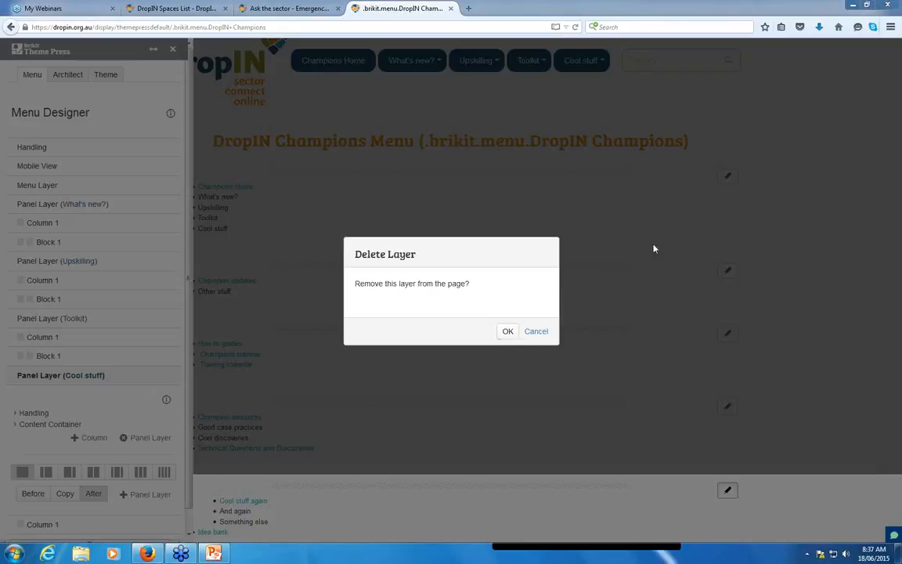
pyautogui.click(508, 331)
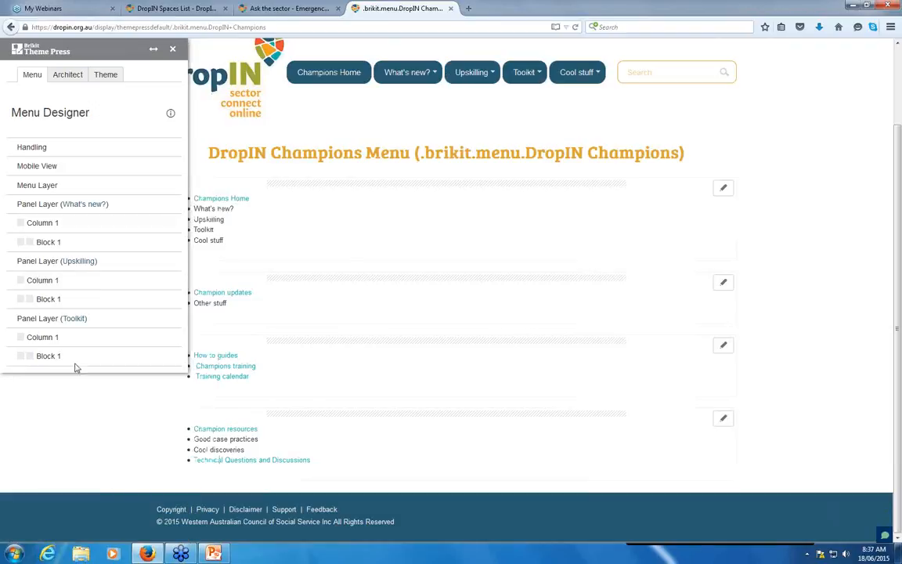
pyautogui.scroll(2, 826, 198)
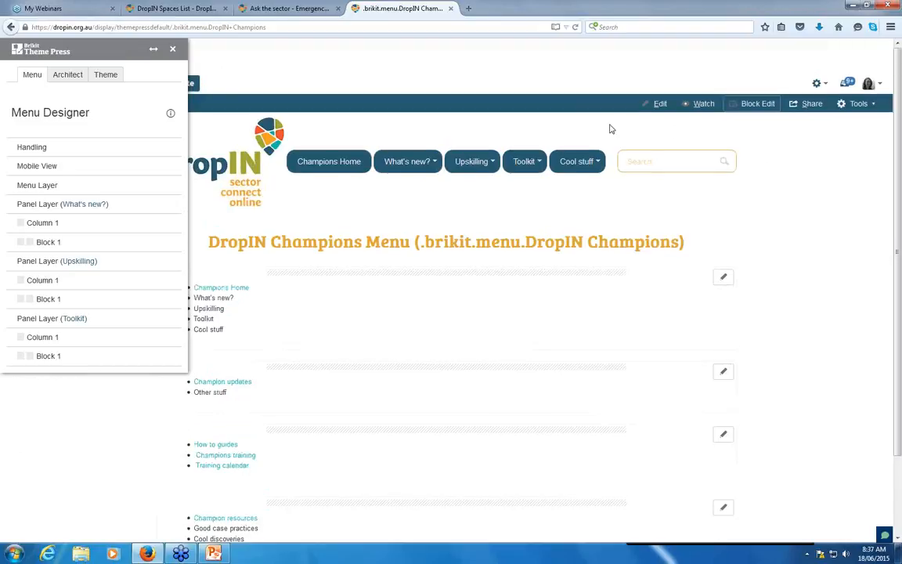
pyautogui.click(576, 28)
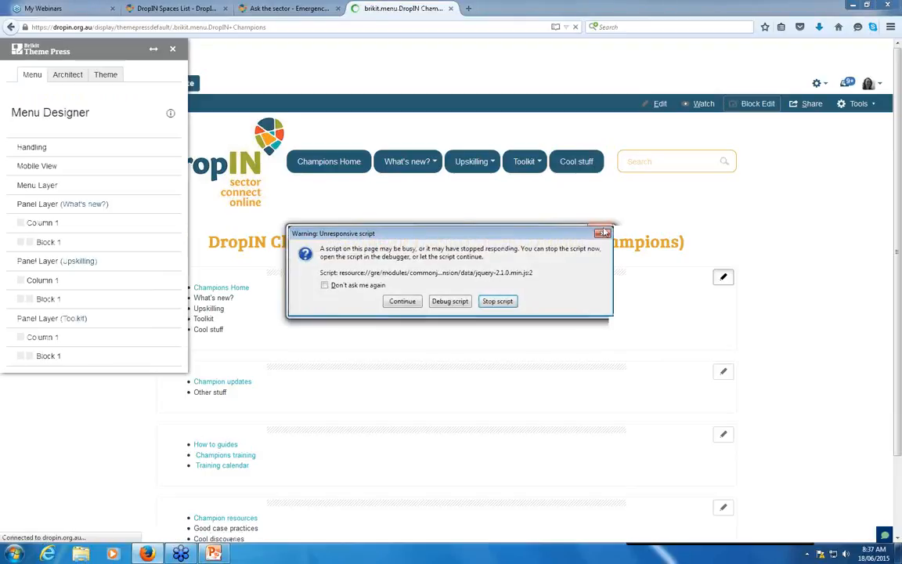
pyautogui.click(602, 233)
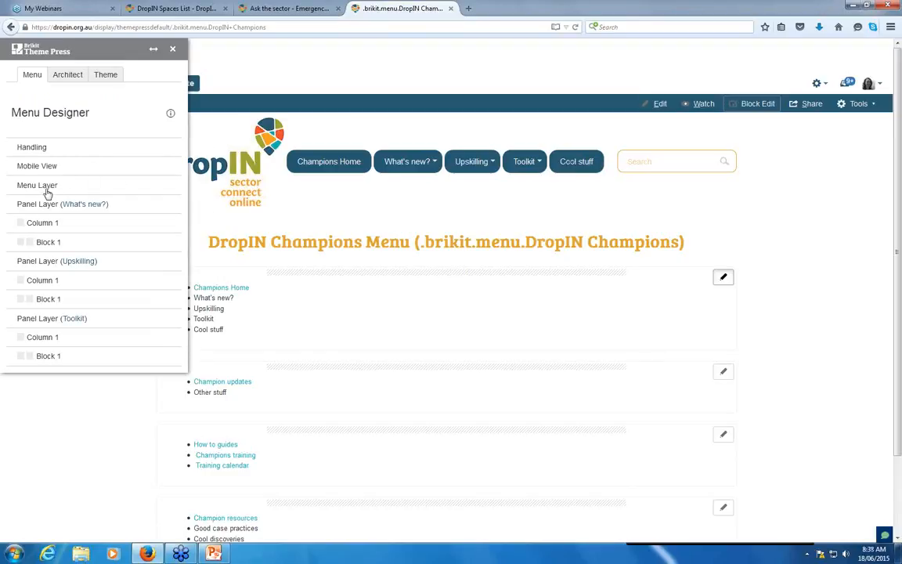
# Add a single-column Panel Layer after the "Toolkit" Panel Layer.
pyautogui.click(36, 320)
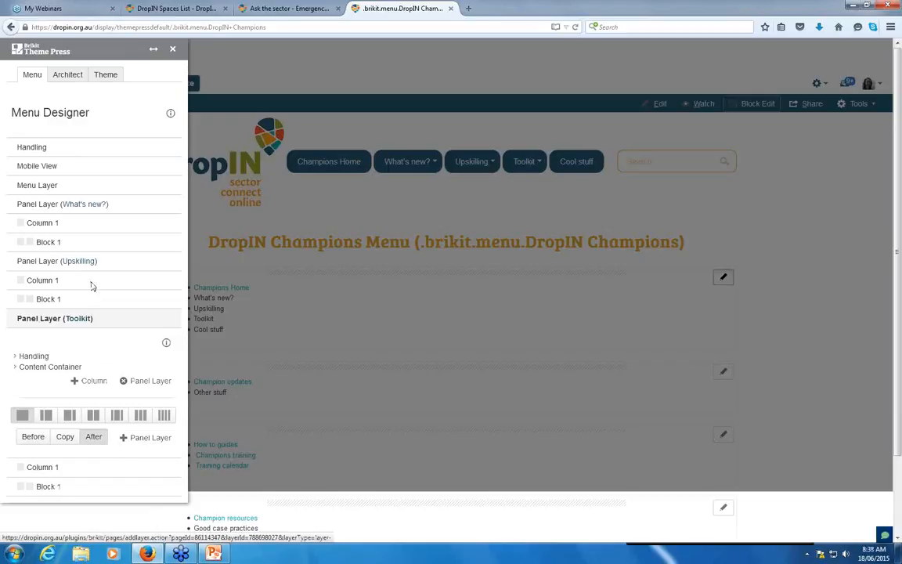
pyautogui.click(137, 445)
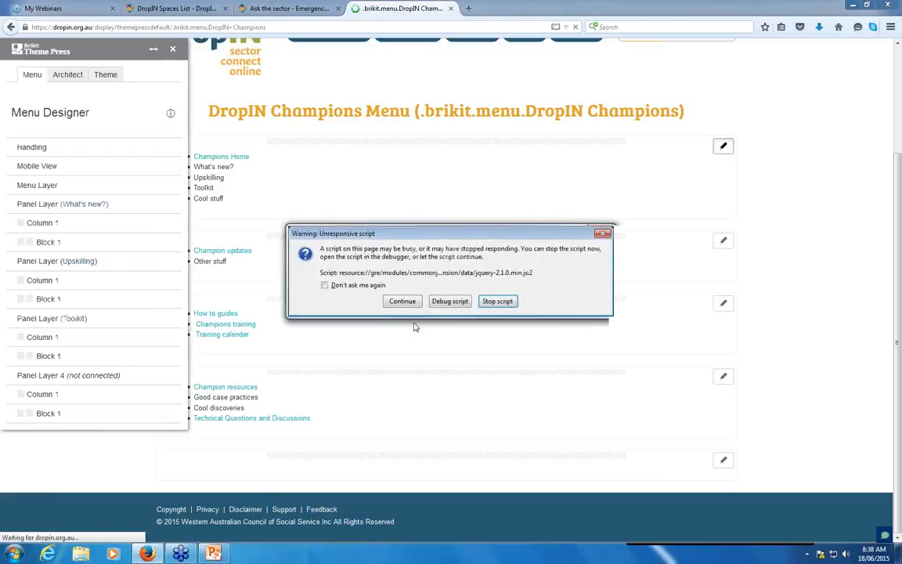
# Dismiss the script warning and examine the Handling settings of the "Toolkit" Panel Layer.
pyautogui.click(603, 234)
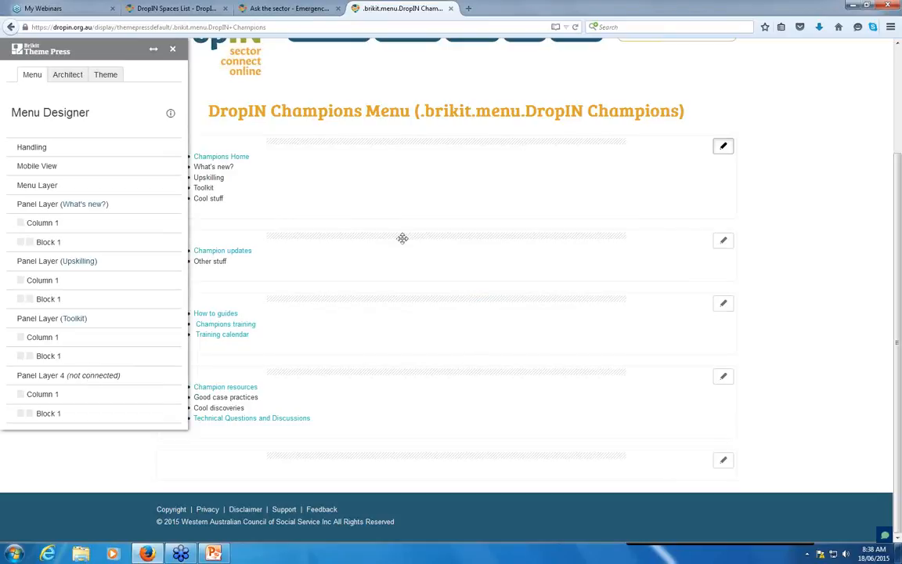
pyautogui.scroll(2, 403, 237)
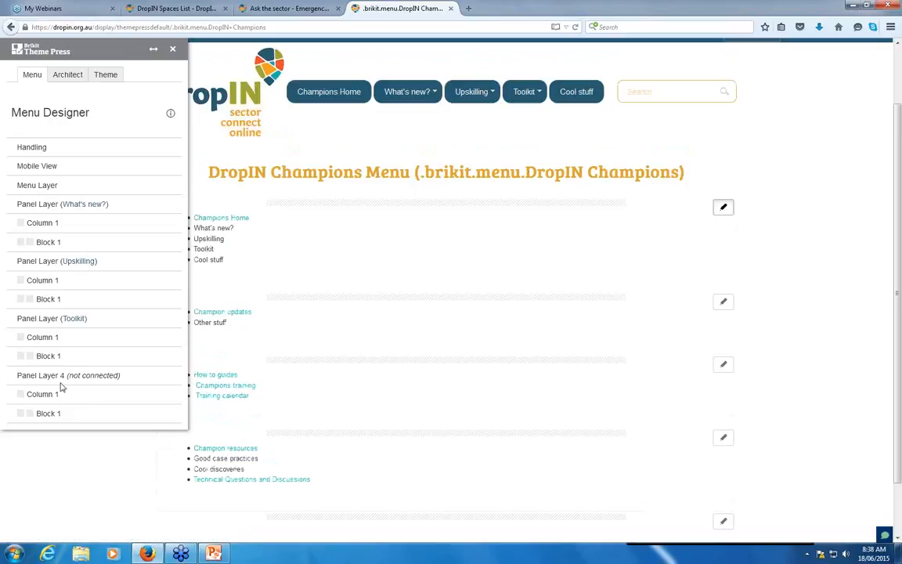
pyautogui.click(47, 319)
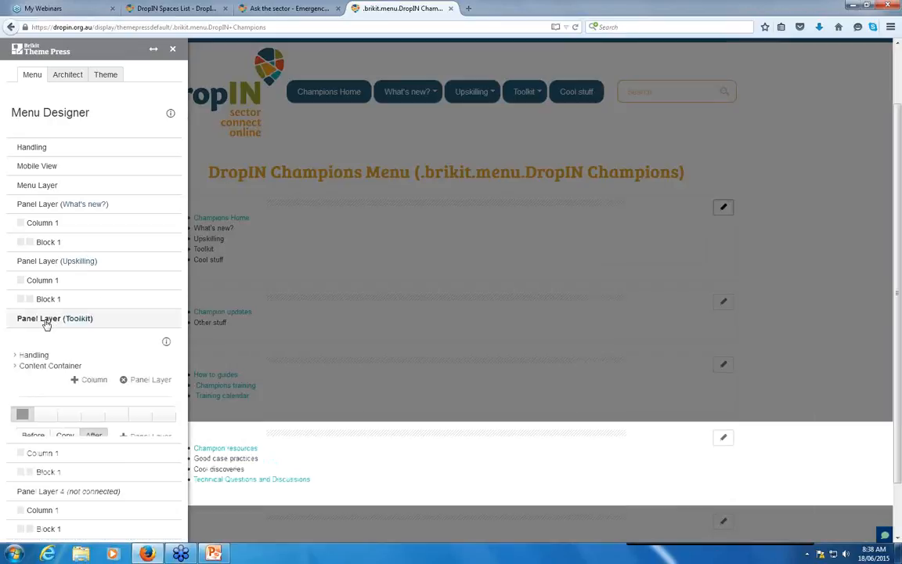
pyautogui.click(19, 360)
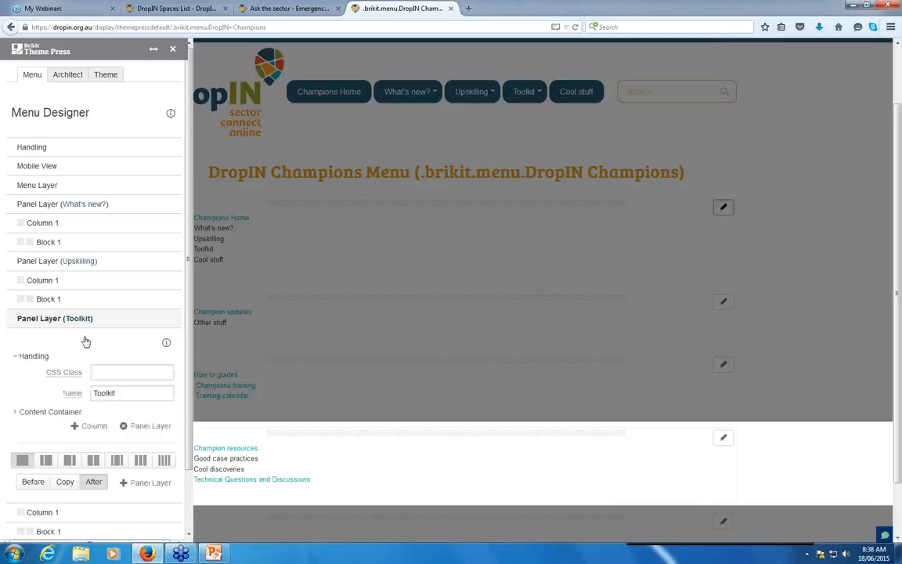
pyautogui.click(18, 361)
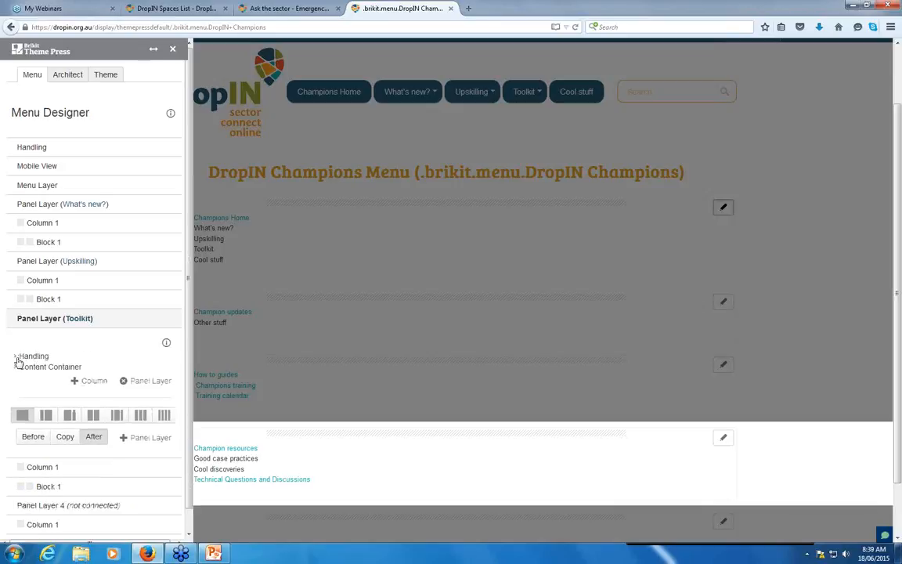
pyautogui.scroll(-1, 21, 358)
pyautogui.click(34, 296)
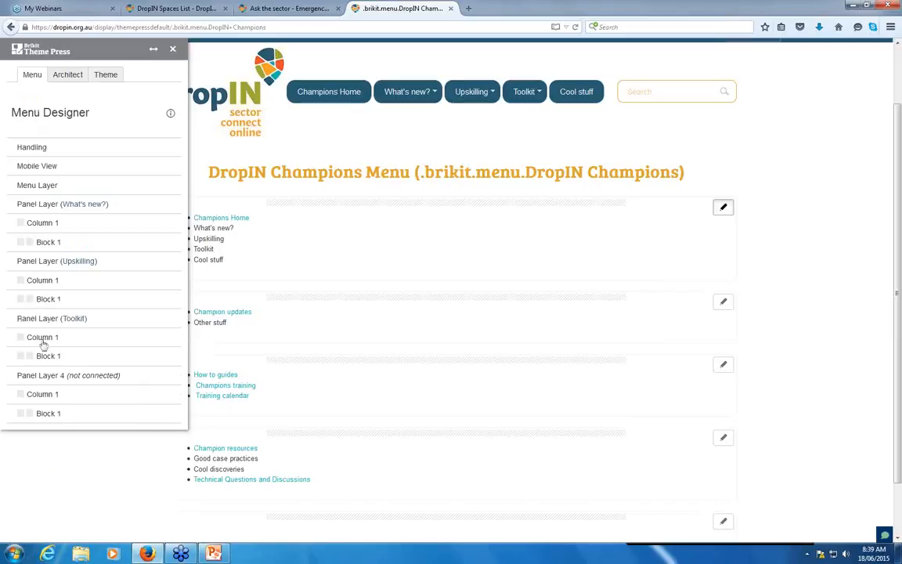
# Name Panel Layer 4 "Cool stuff" in its Handling settings, refresh the page and dismiss the script warning.
pyautogui.click(37, 376)
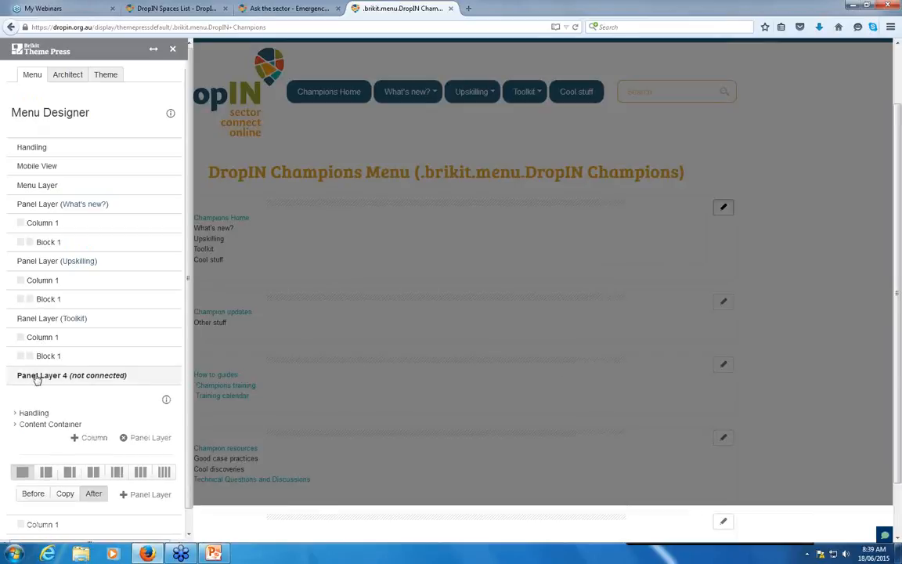
pyautogui.click(14, 415)
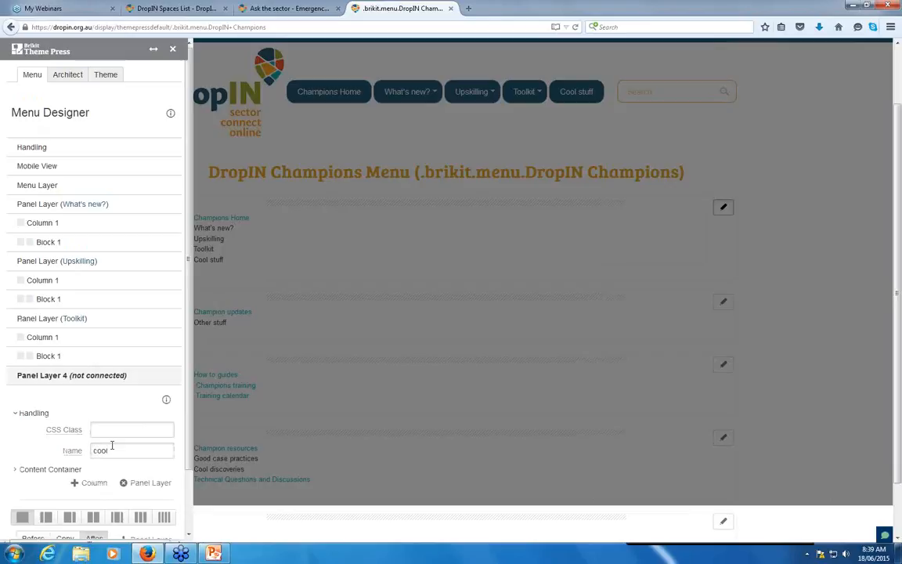
pyautogui.press('BackSpace')
pyautogui.press('BackSpace')
pyautogui.press('BackSpace')
pyautogui.write('Coo')
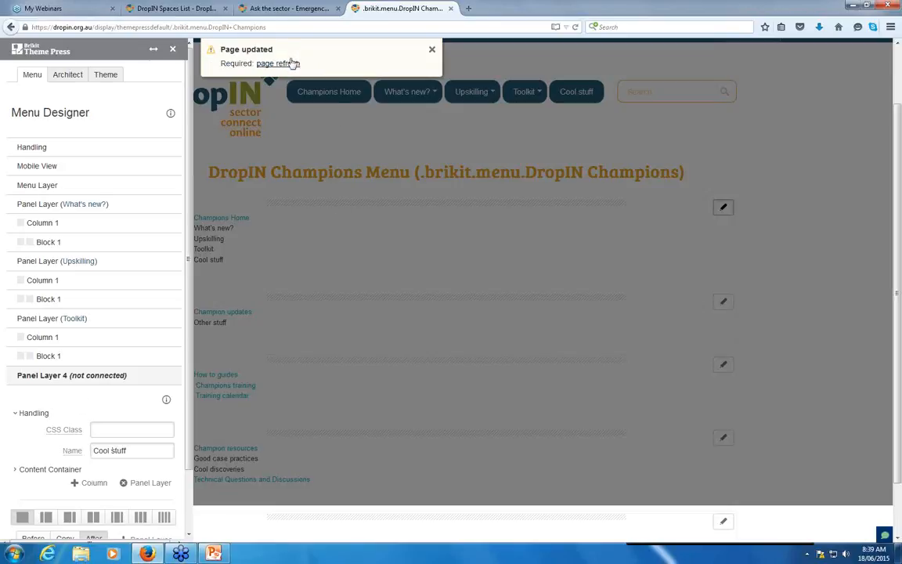
pyautogui.click(291, 64)
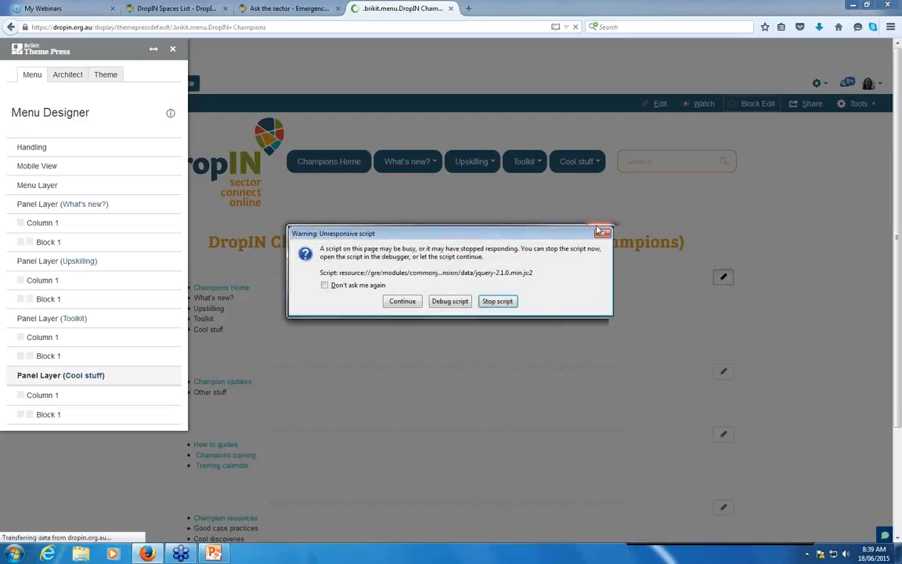
pyautogui.click(601, 232)
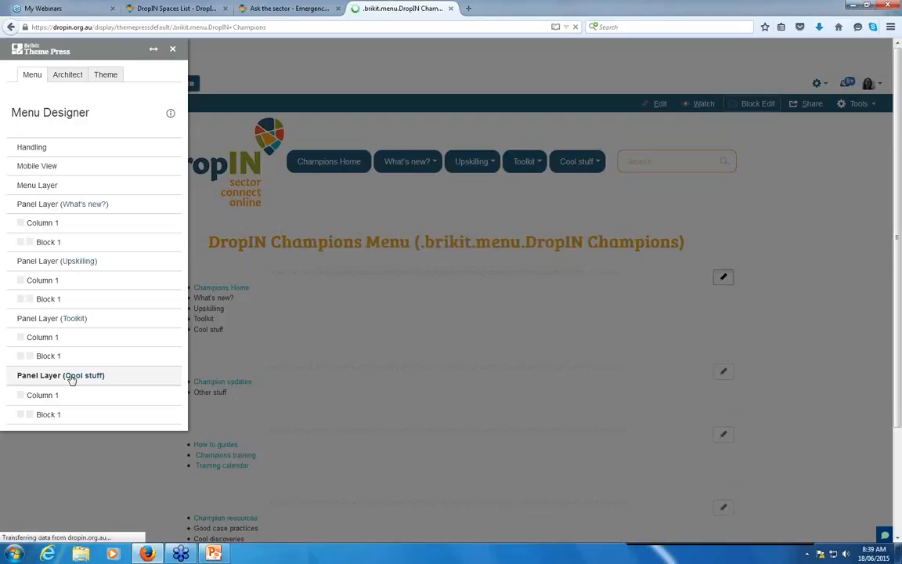
# Check the "Cool stuff" Panel Layer's Handling settings, its block on the page, and the "Cool stuff" and "What's new?" dropdowns.
pyautogui.click(68, 377)
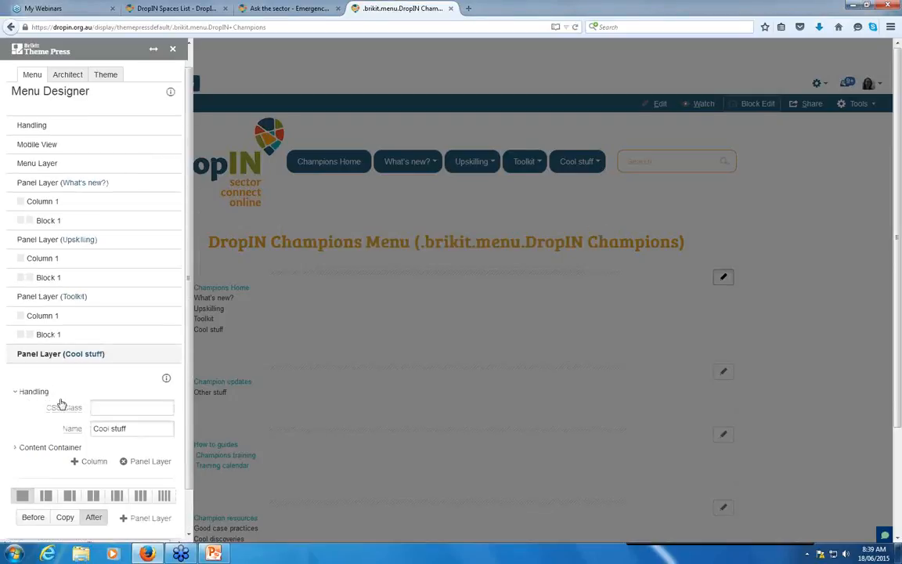
pyautogui.click(14, 391)
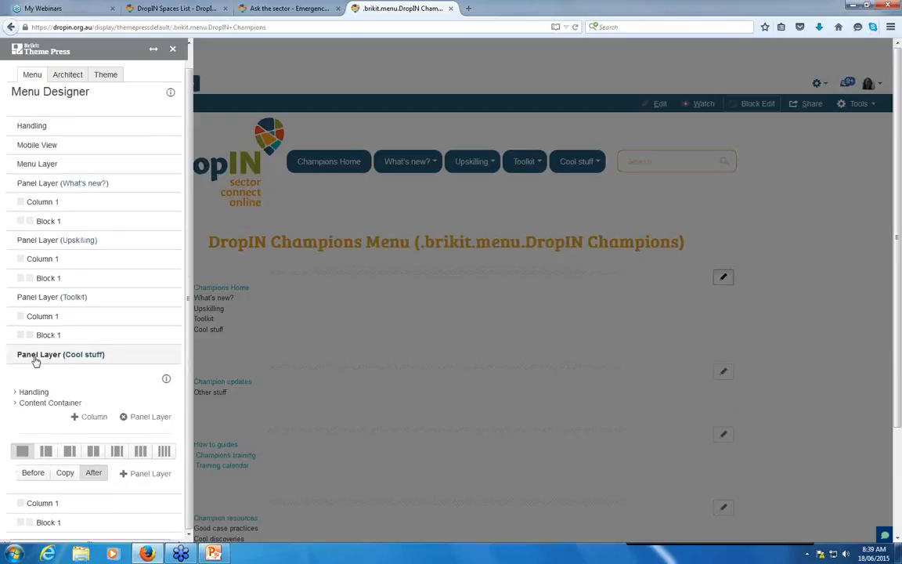
pyautogui.click(36, 359)
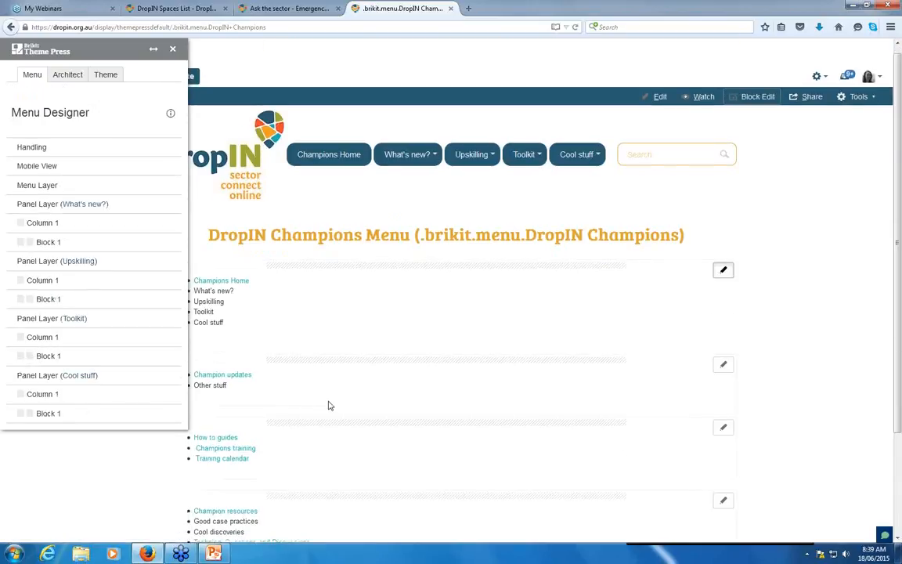
pyautogui.scroll(-3, 329, 405)
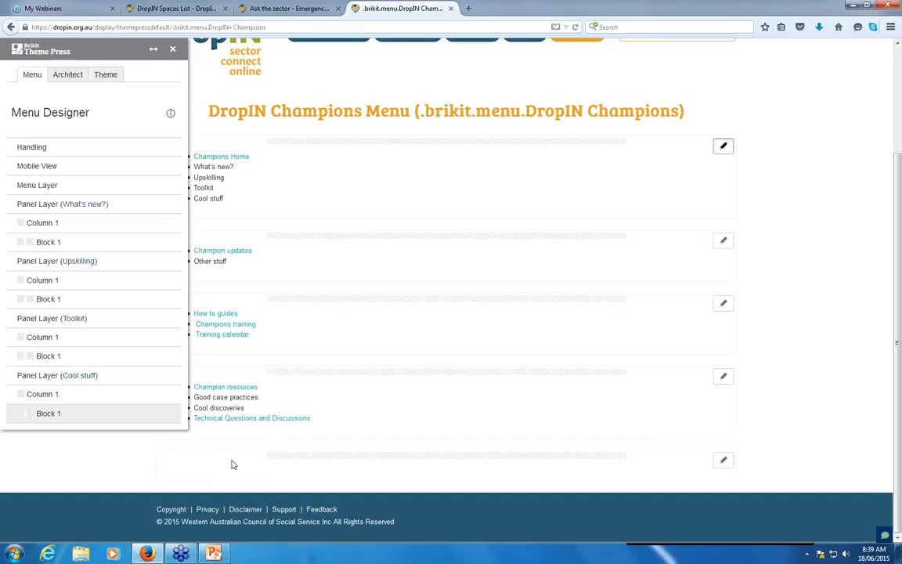
pyautogui.scroll(3, 393, 413)
pyautogui.moveTo(593, 169)
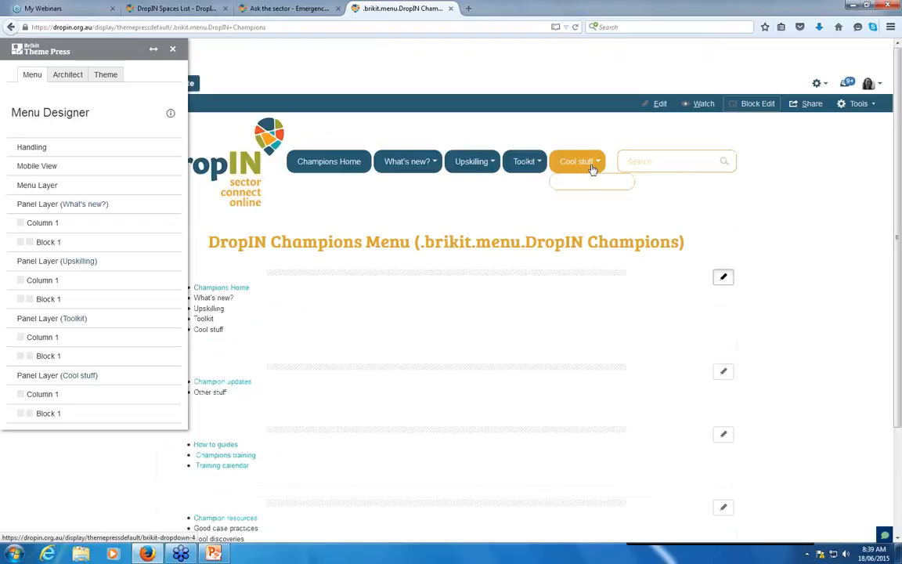
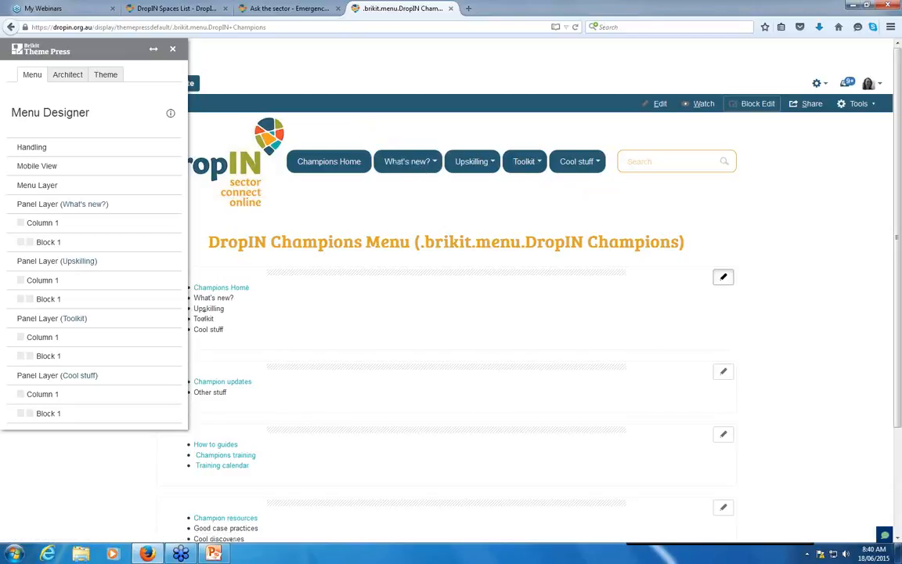
pyautogui.click(428, 166)
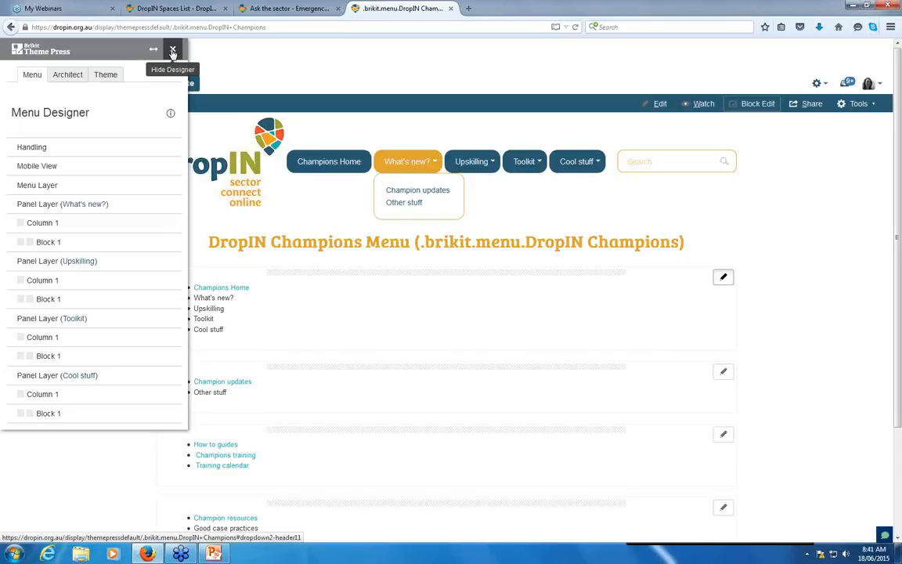
# Switch to PowerPoint and review the agenda items on permissions, templates and surveys, and final tips.
pyautogui.click(210, 554)
pyautogui.click(423, 415)
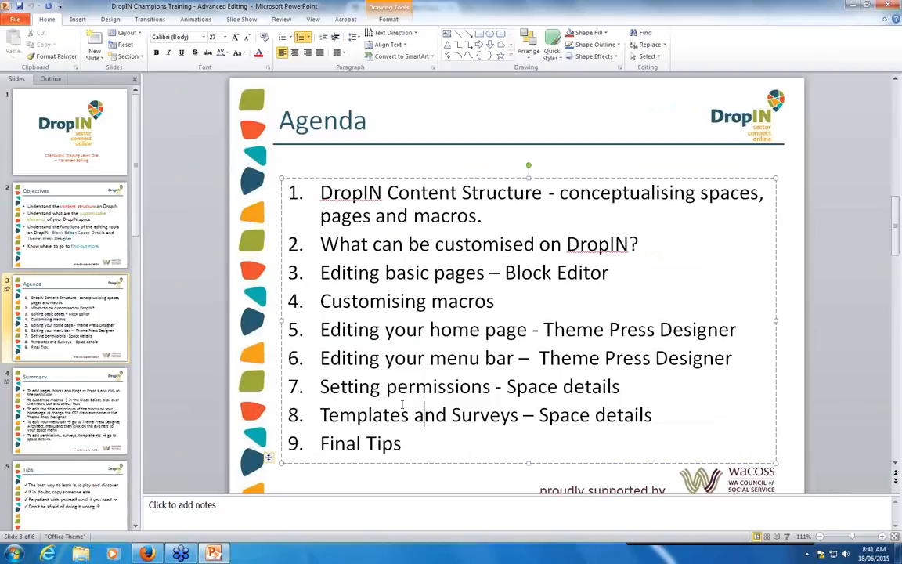
pyautogui.moveTo(323, 383); pyautogui.dragTo(364, 419)
pyautogui.click(364, 419)
pyautogui.moveTo(320, 443); pyautogui.dragTo(402, 444)
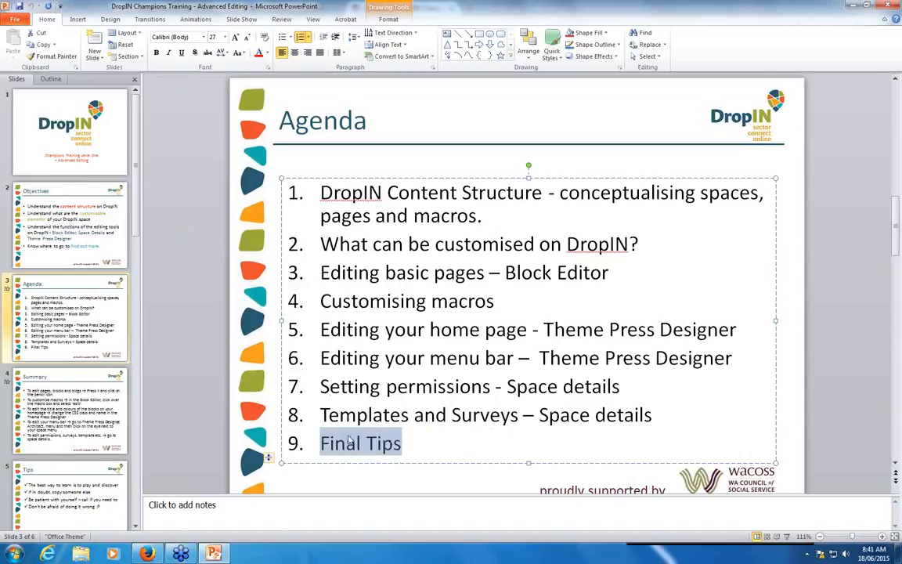
pyautogui.click(347, 386)
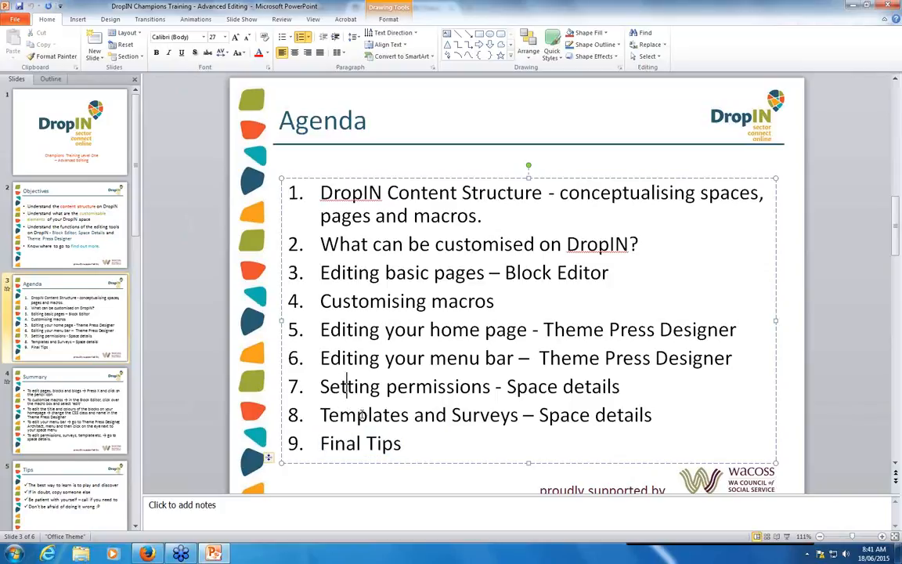
pyautogui.moveTo(359, 416); pyautogui.dragTo(335, 390)
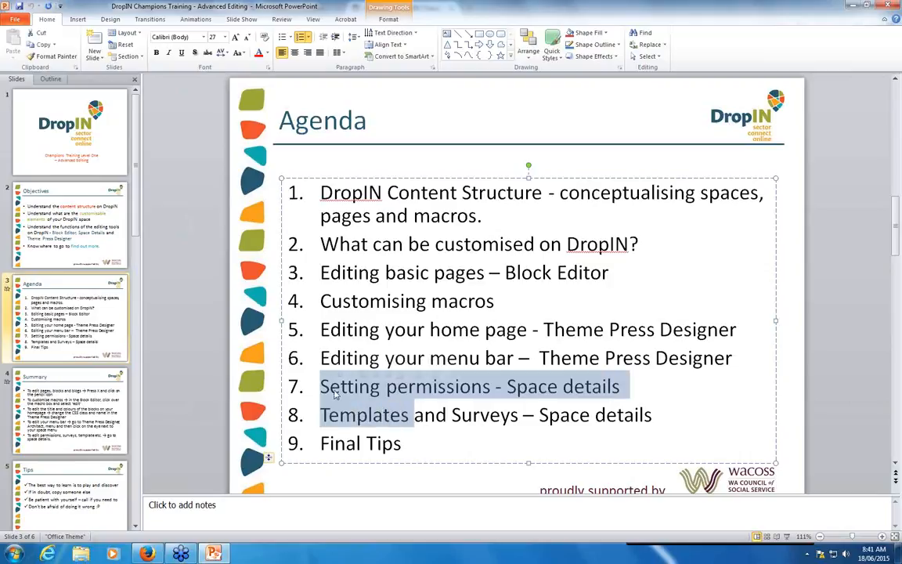
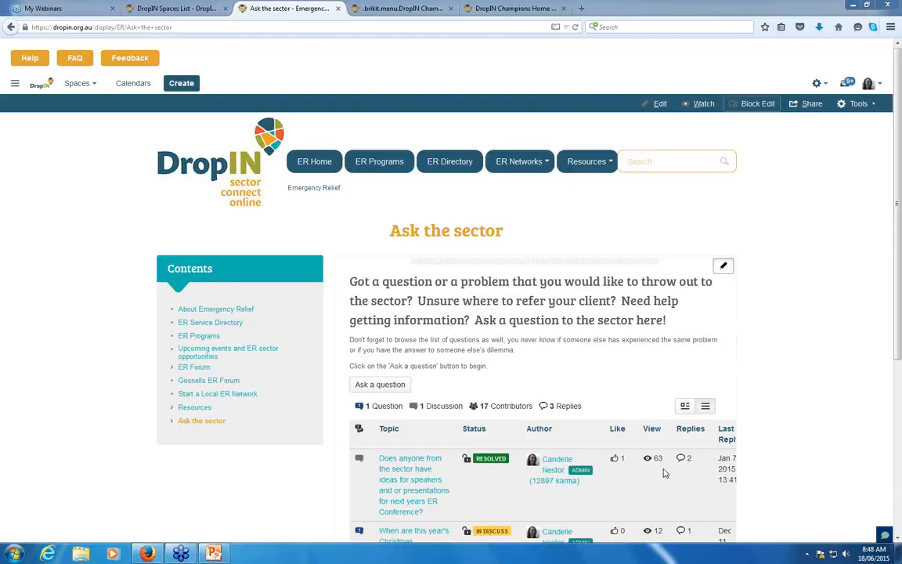
pyautogui.click(159, 553)
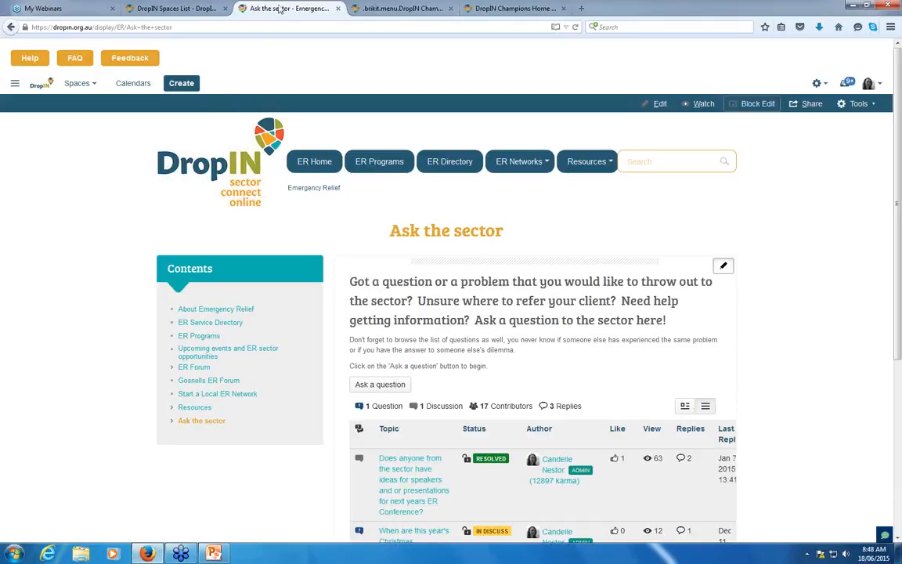
pyautogui.click(381, 7)
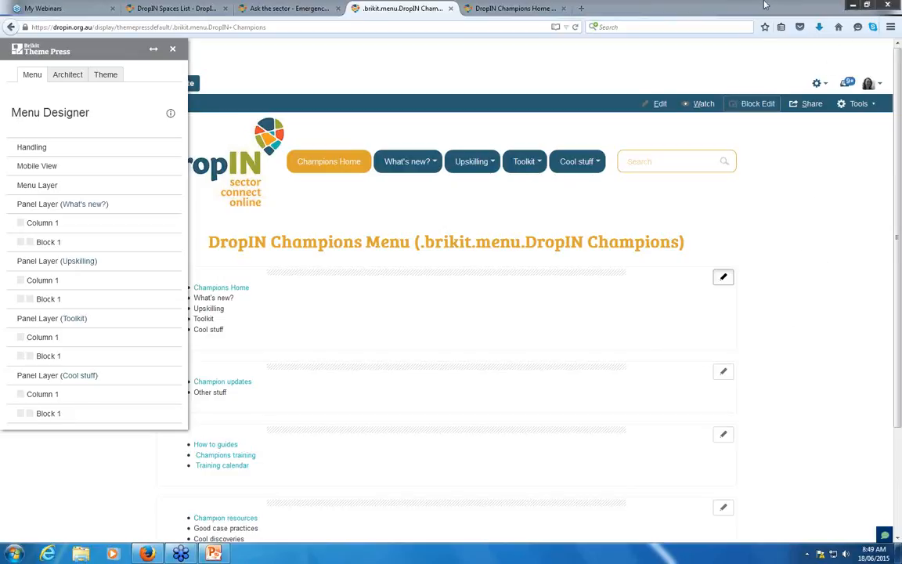
pyautogui.doubleClick(678, 4)
pyautogui.moveTo(697, 88); pyautogui.dragTo(542, 125)
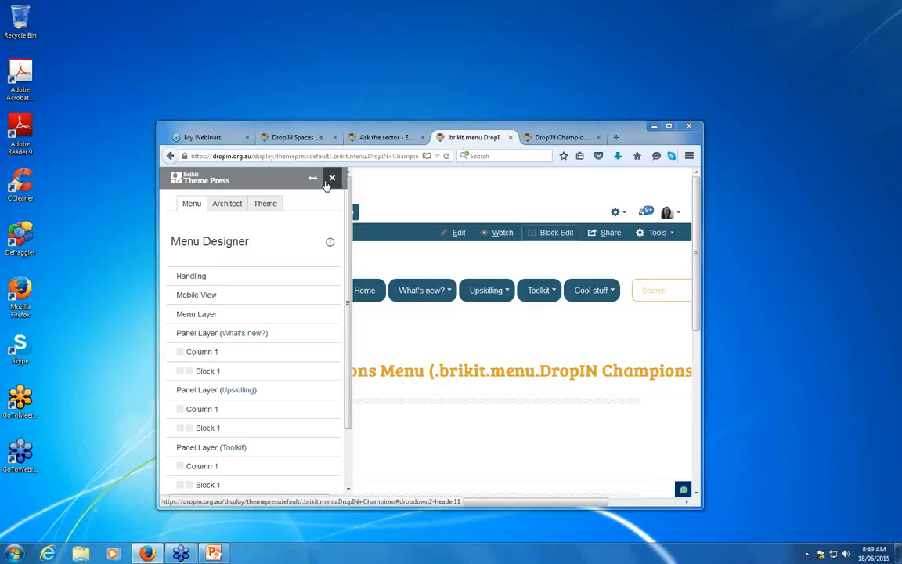
pyautogui.click(670, 126)
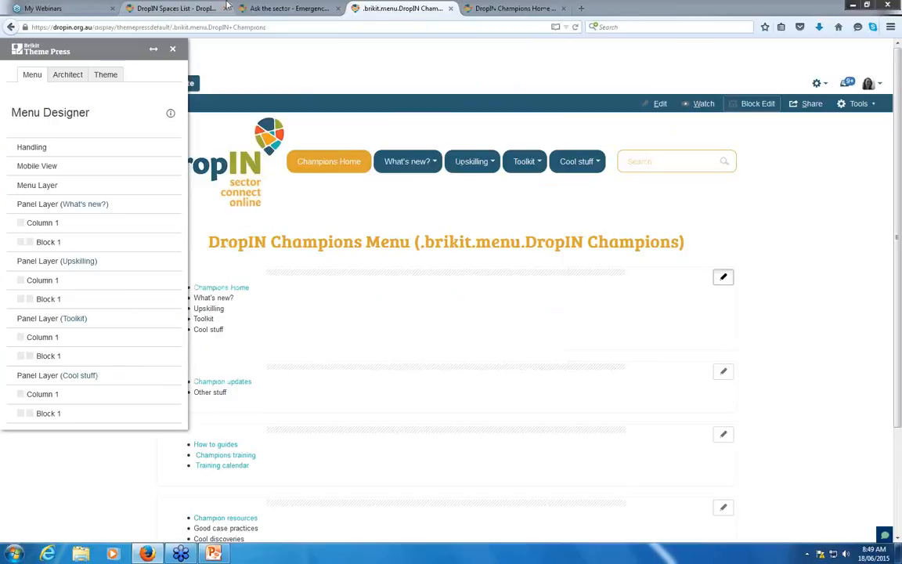
# Open the main question block of the "Ask the sector" page for editing.
pyautogui.click(245, 7)
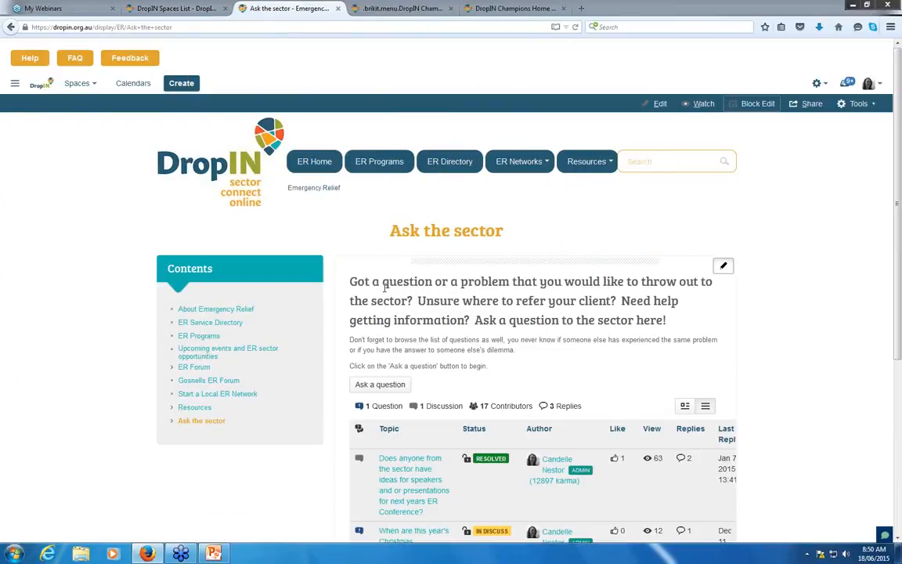
pyautogui.moveTo(383, 281)
pyautogui.mouseDown()
pyautogui.moveTo(434, 318)
pyautogui.moveTo(412, 339)
pyautogui.moveTo(445, 350)
pyautogui.mouseUp()
pyautogui.click(728, 271)
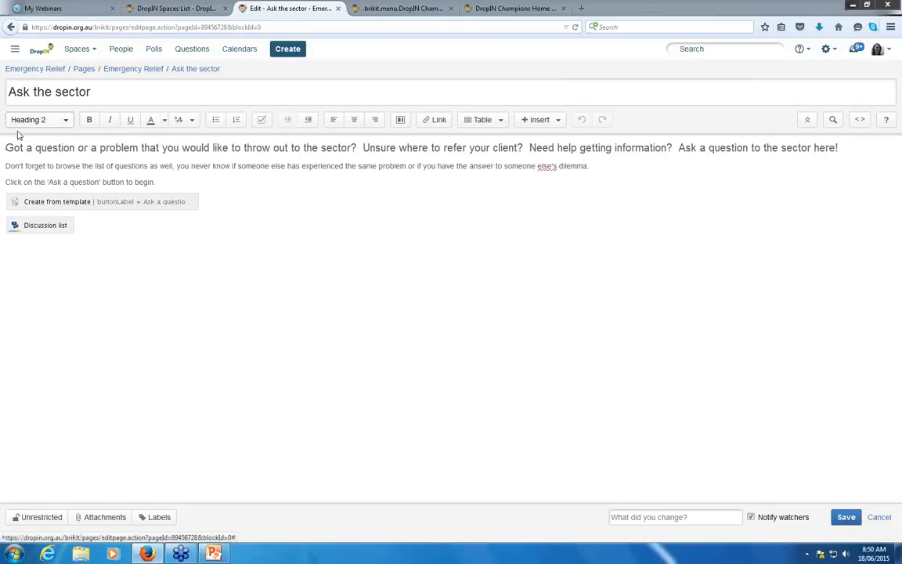
# Format the opening "Got a question or a problem" text as Heading 3.
pyautogui.click(70, 123)
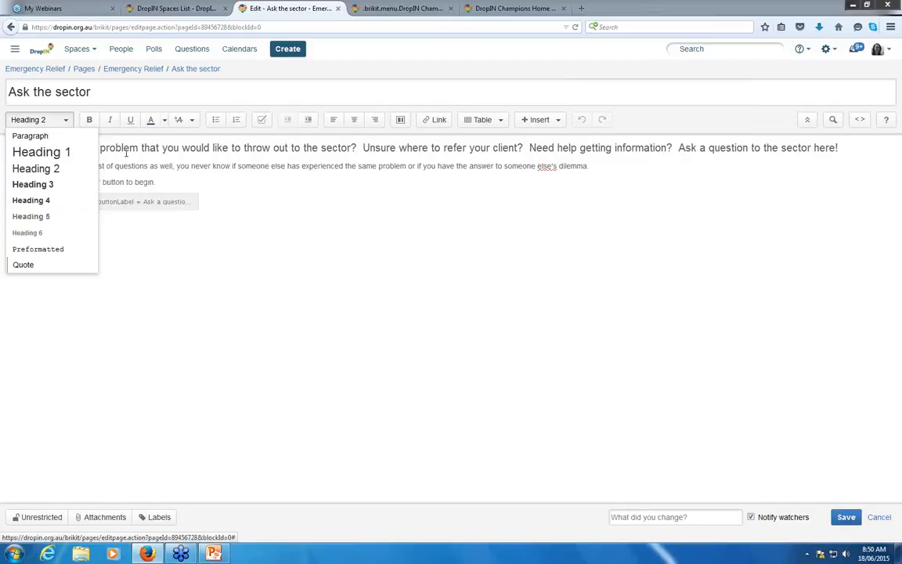
pyautogui.click(35, 168)
pyautogui.moveTo(4, 150); pyautogui.dragTo(793, 145)
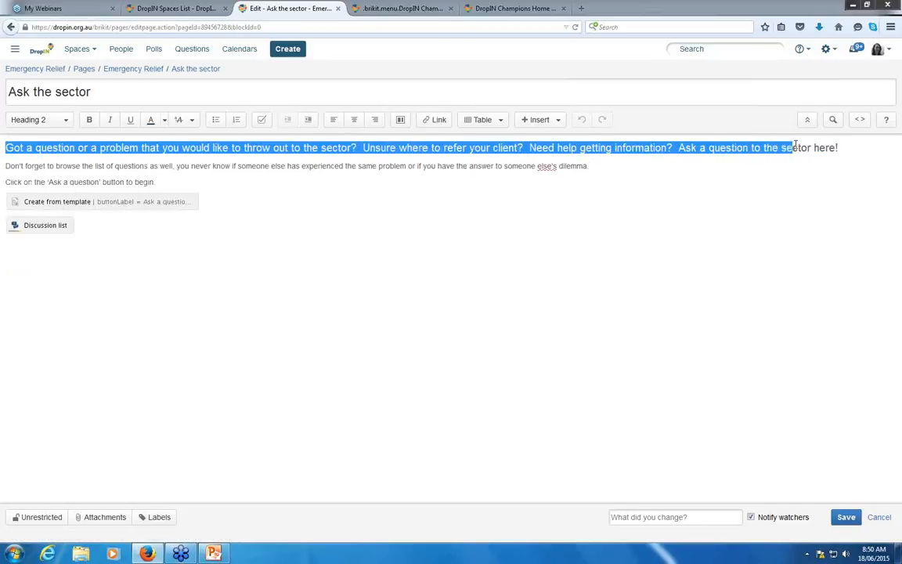
pyautogui.click(35, 120)
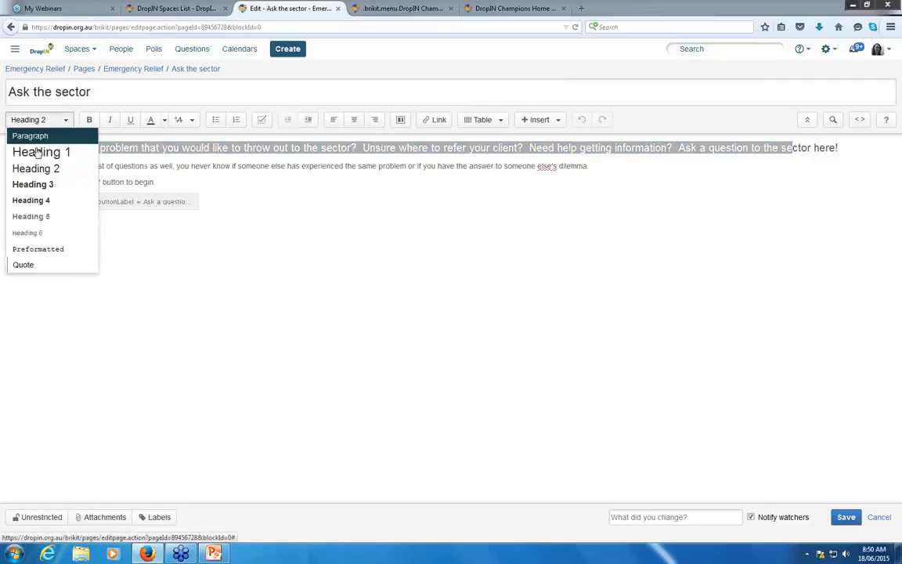
pyautogui.click(37, 187)
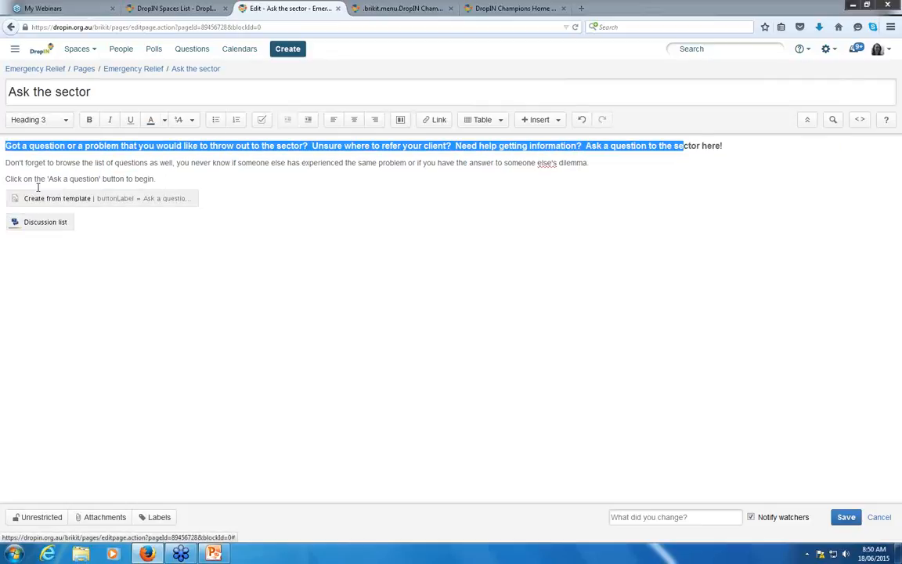
# Italicise the word "Click" and underline "Ask a question" in the instruction line above the Create from template macro.
pyautogui.click(234, 180)
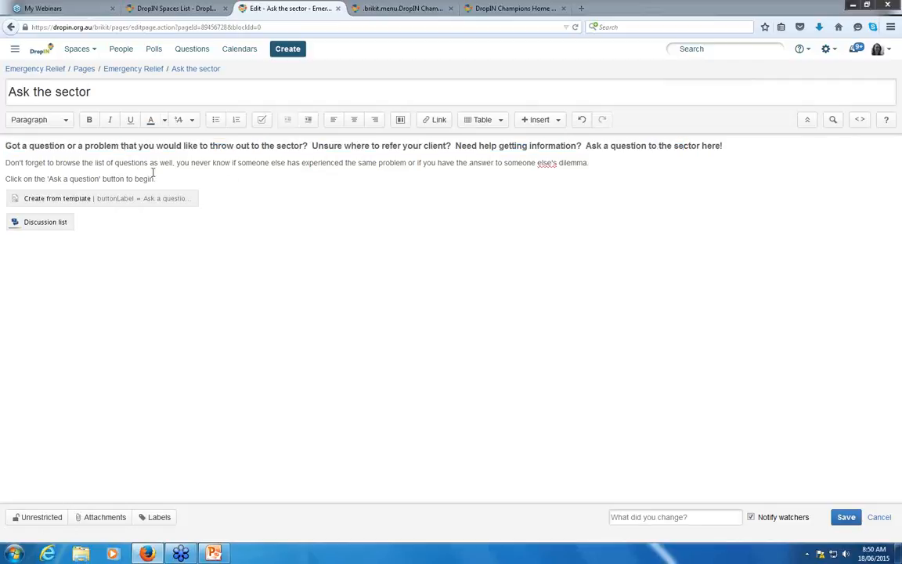
pyautogui.moveTo(161, 180); pyautogui.dragTo(2, 179)
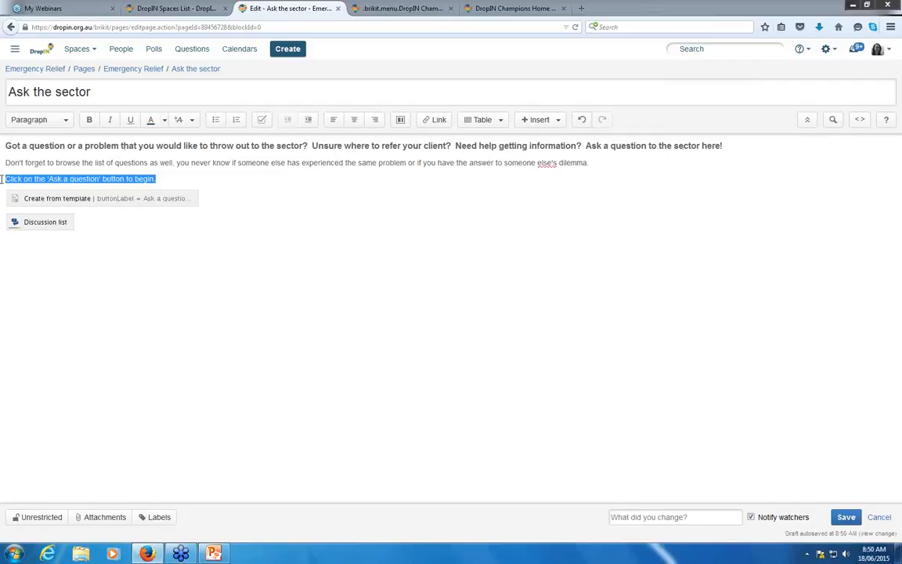
pyautogui.doubleClick(10, 178)
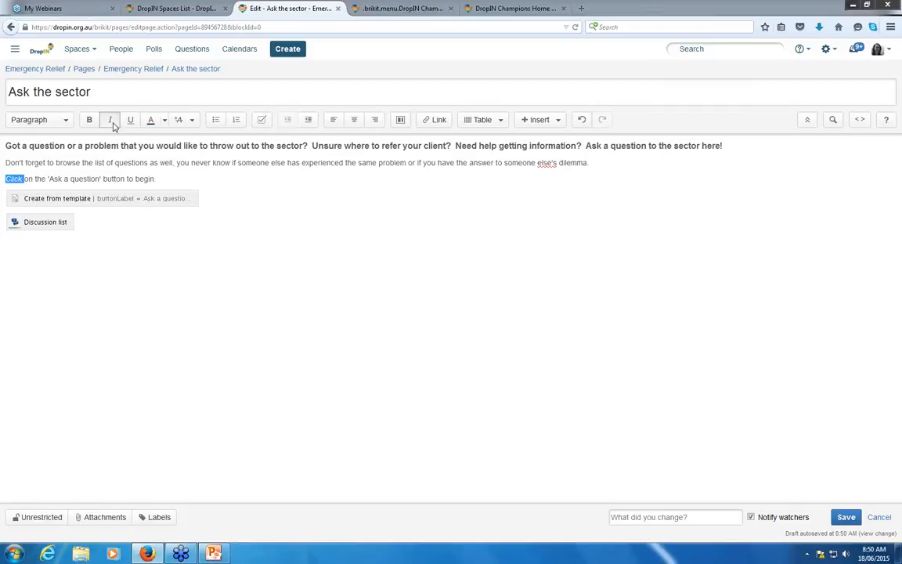
pyautogui.moveTo(50, 178); pyautogui.dragTo(100, 178)
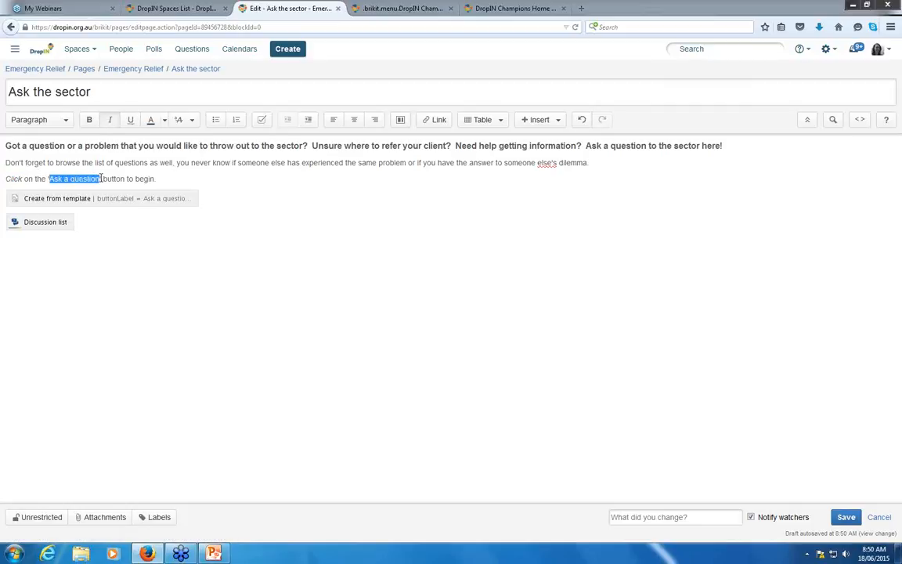
pyautogui.click(130, 119)
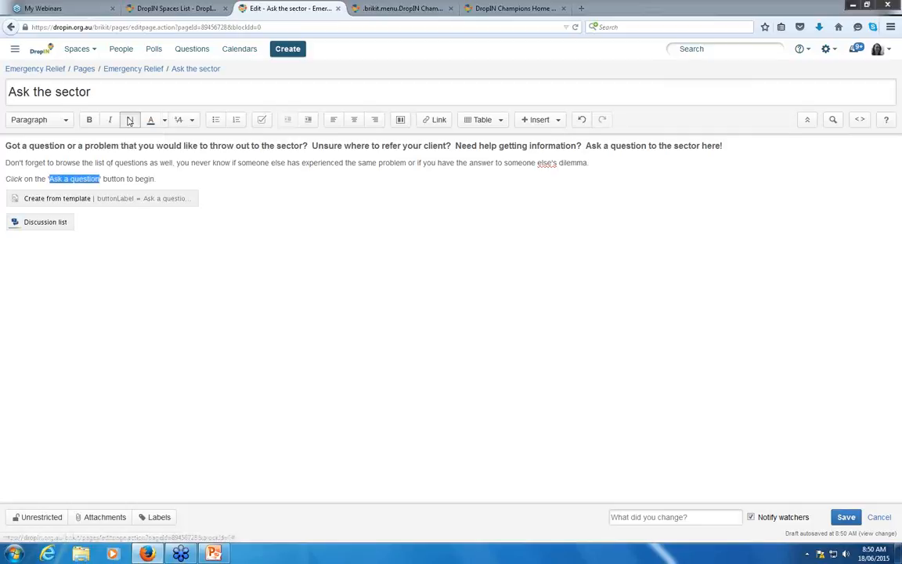
pyautogui.click(137, 173)
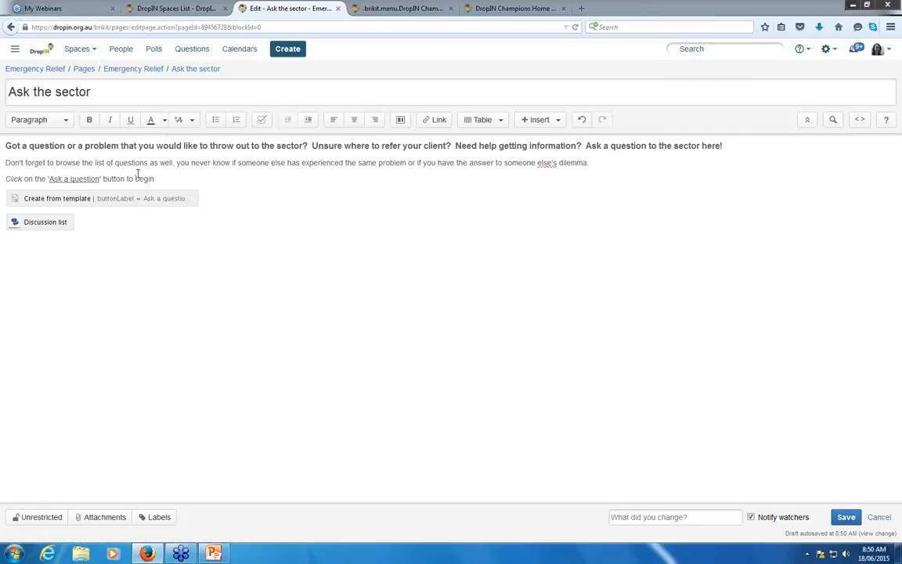
pyautogui.click(166, 120)
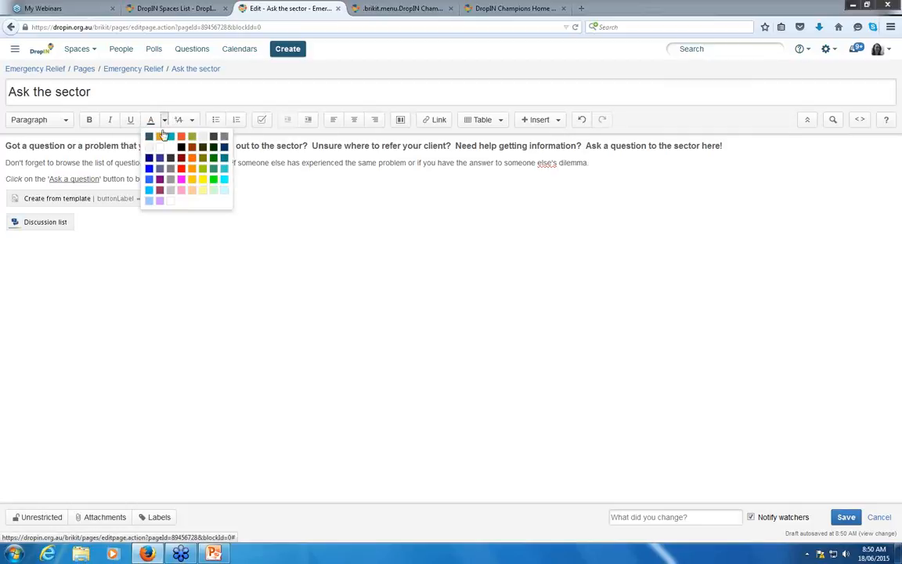
pyautogui.click(287, 195)
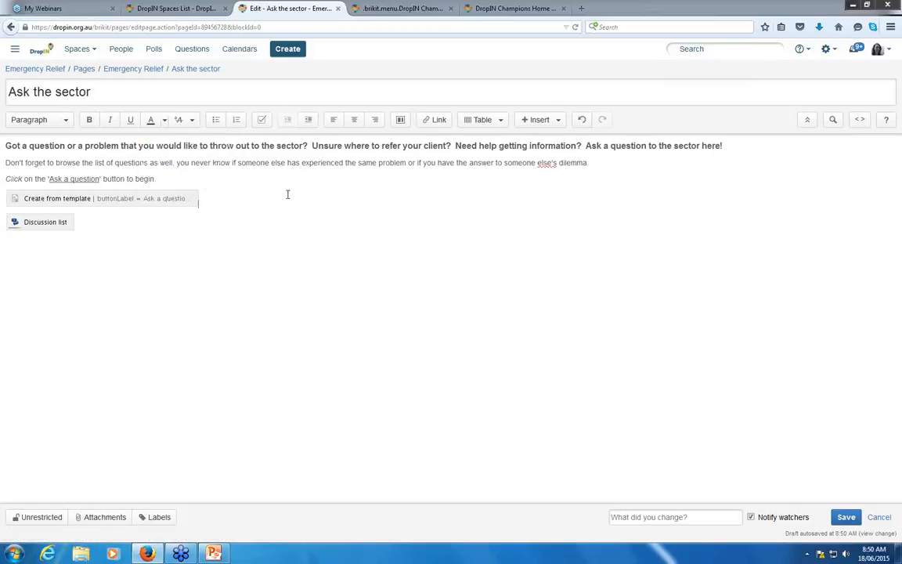
pyautogui.click(192, 121)
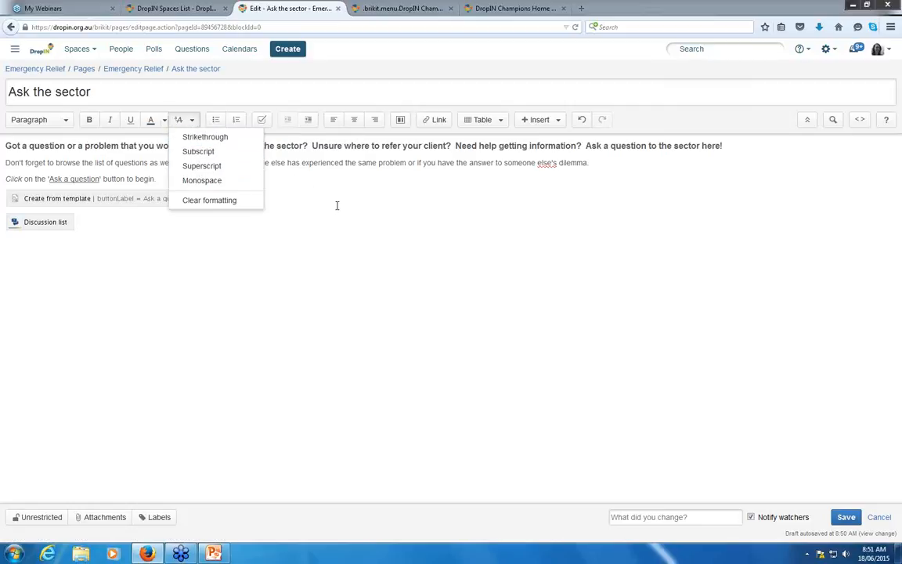
pyautogui.click(317, 186)
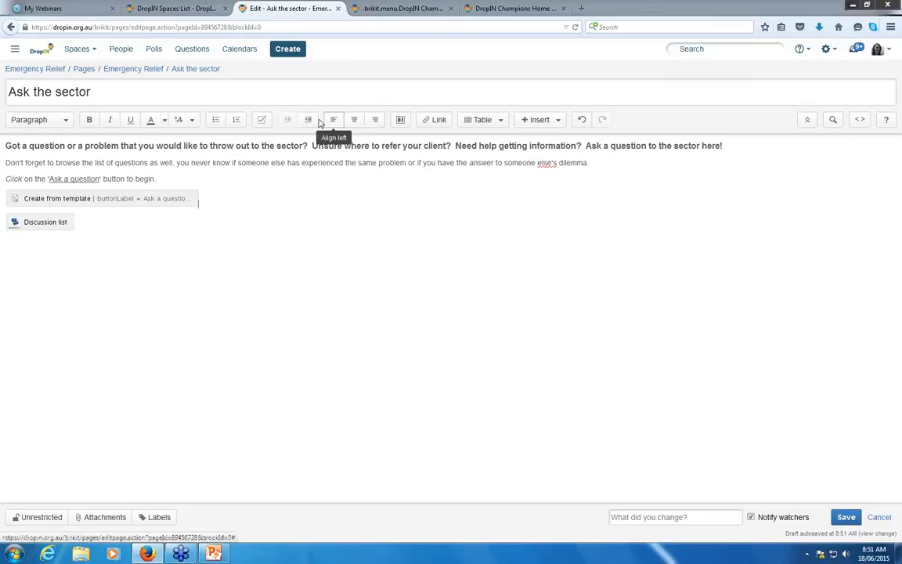
# Enable page layout, try the two-column and left-sidebar section layouts, and save the page with a single-column section.
pyautogui.click(401, 122)
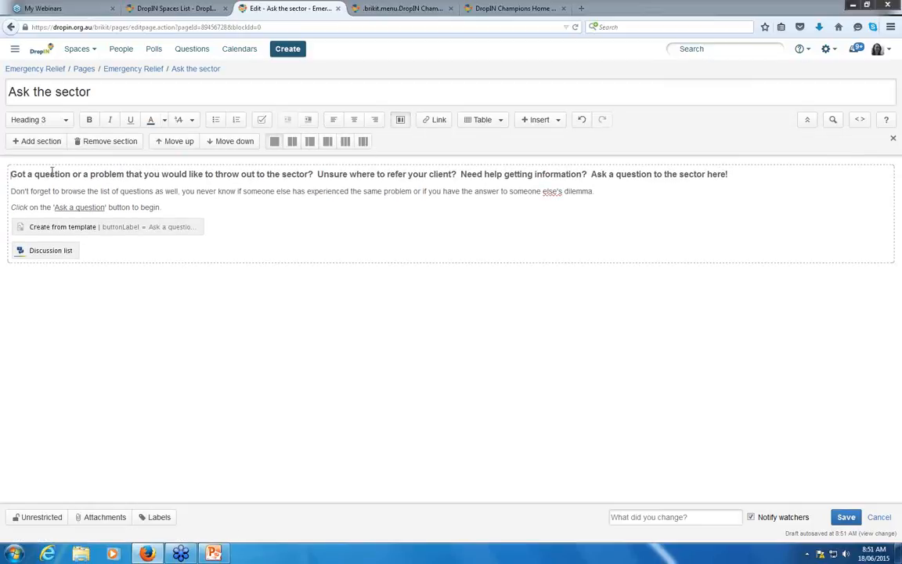
pyautogui.click(295, 147)
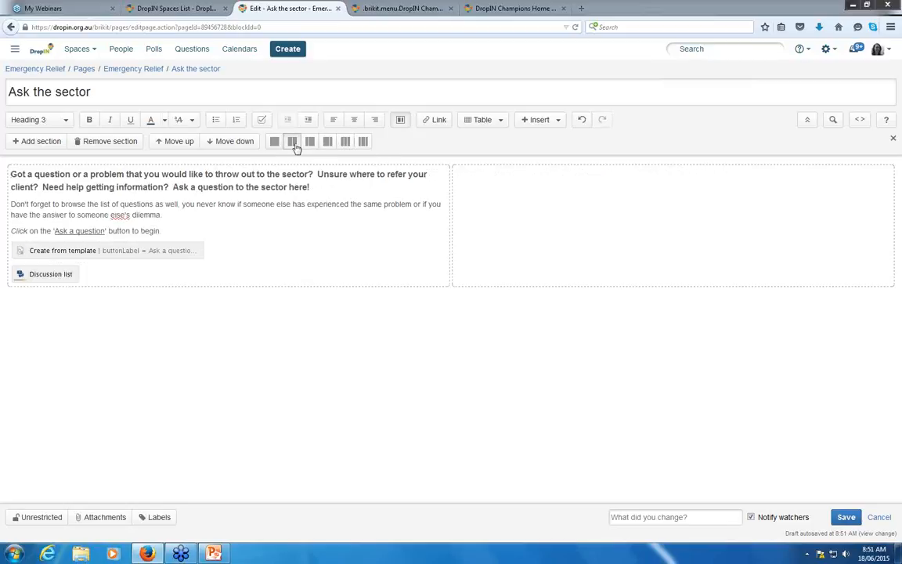
pyautogui.click(316, 146)
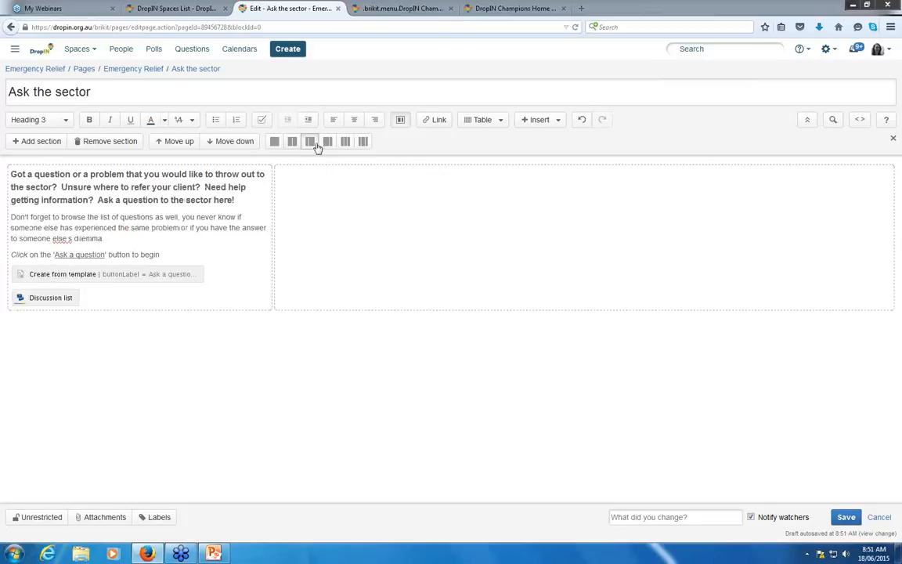
pyautogui.click(276, 146)
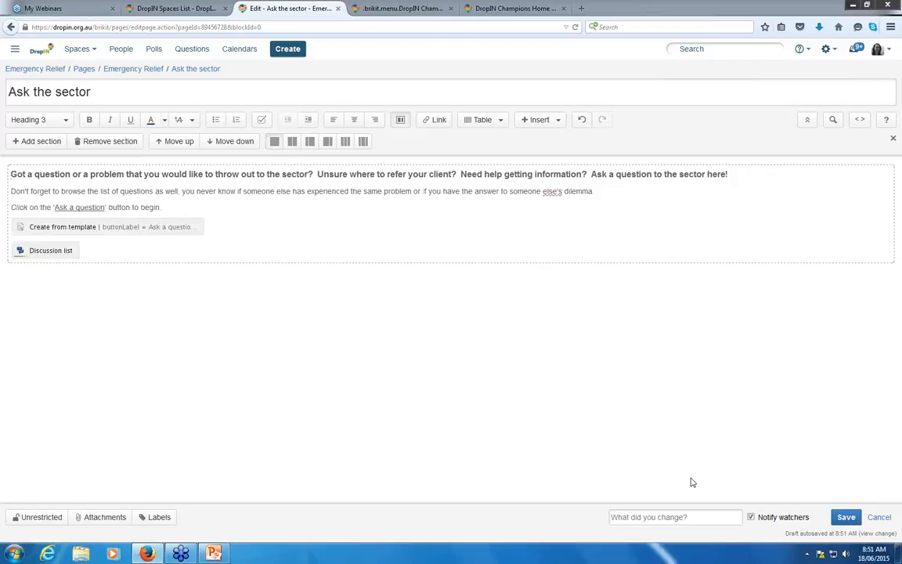
pyautogui.click(848, 519)
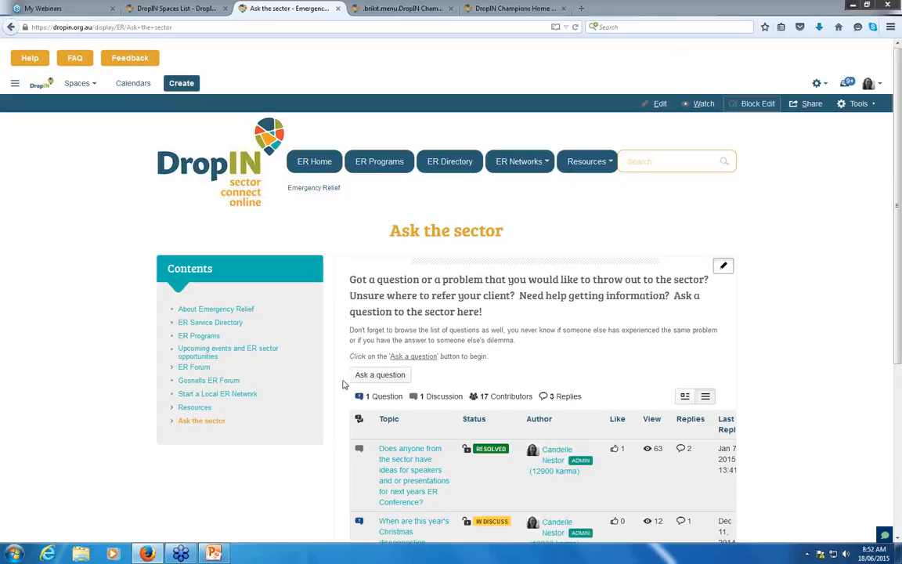
# Search the site for "complex trauma" and open the Complex Trauma WA Home page.
pyautogui.moveTo(179, 553)
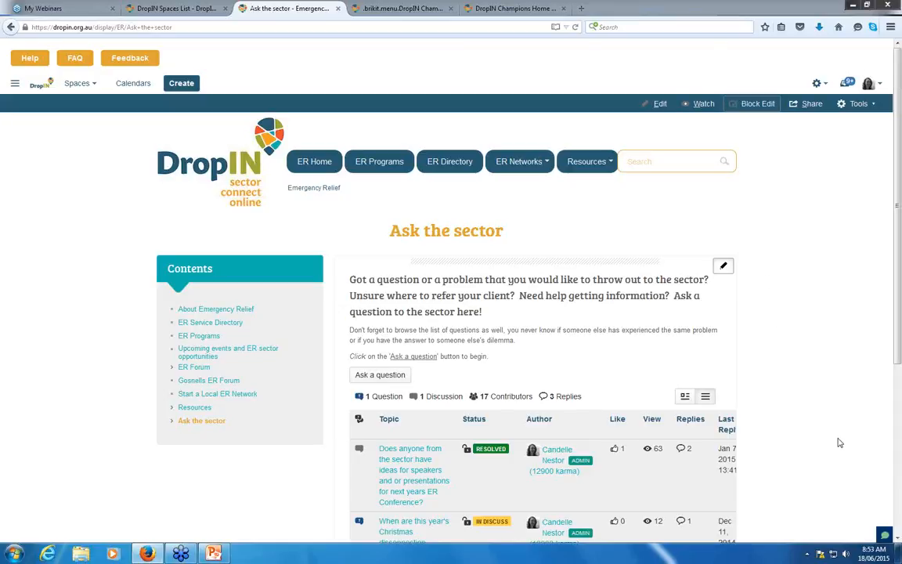
pyautogui.click(634, 162)
pyautogui.write('chmplex trau')
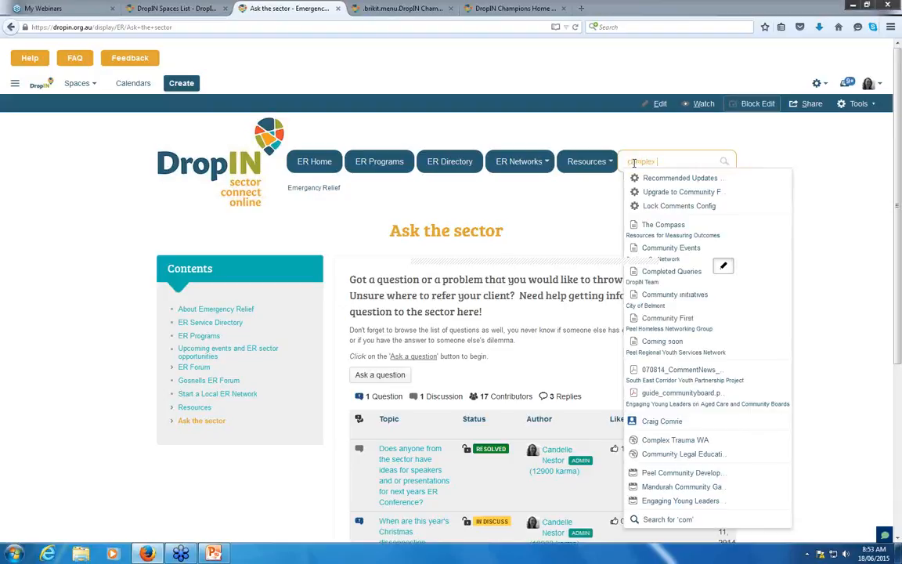
pyautogui.write('ma')
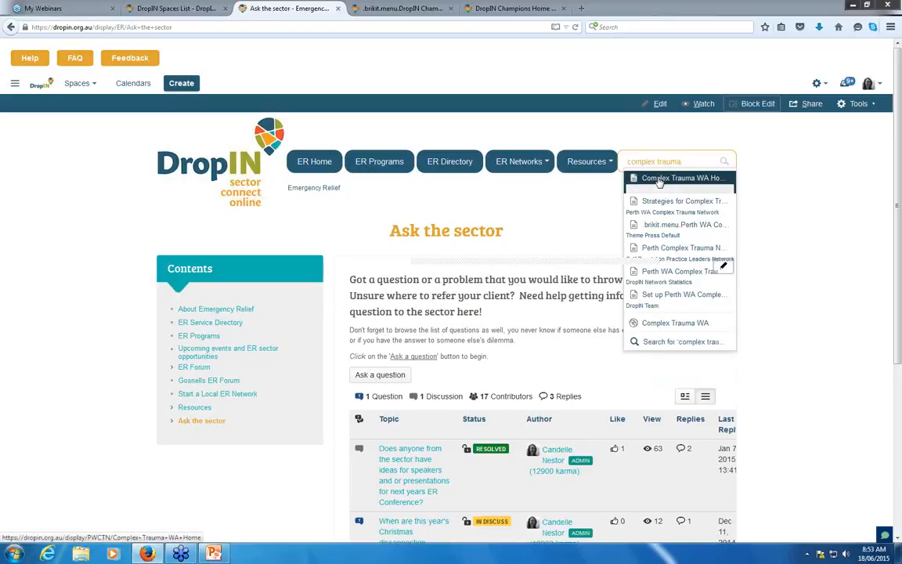
pyautogui.click(636, 177)
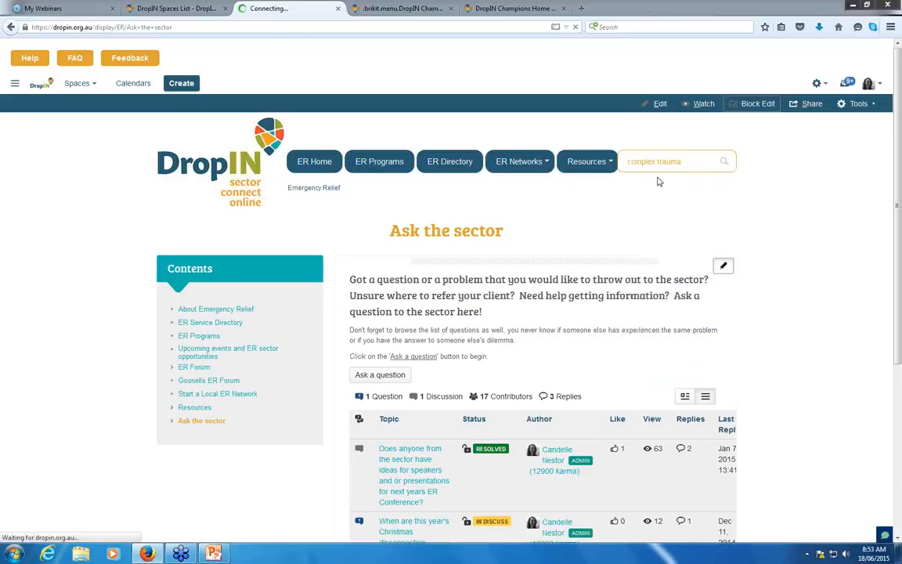